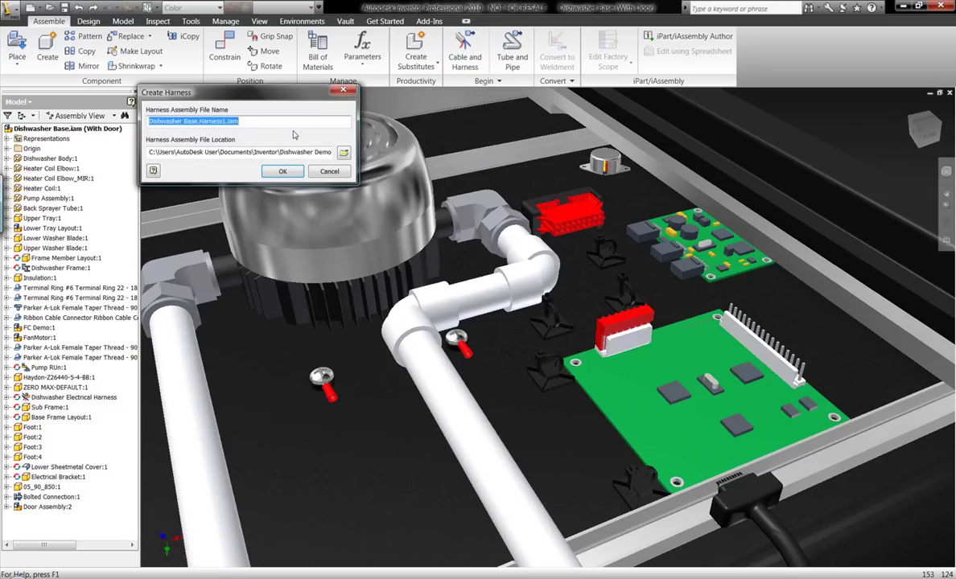
# Create the harness assembly Dishwasher Base.Harness1.iam and load the ELEC harness data file into it
pyautogui.click(274, 170)
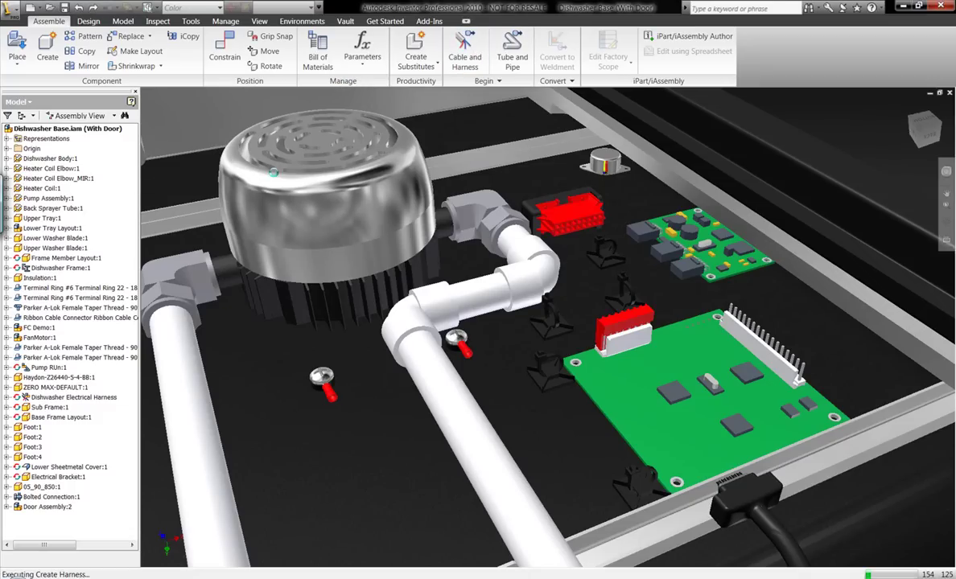
pyautogui.click(393, 55)
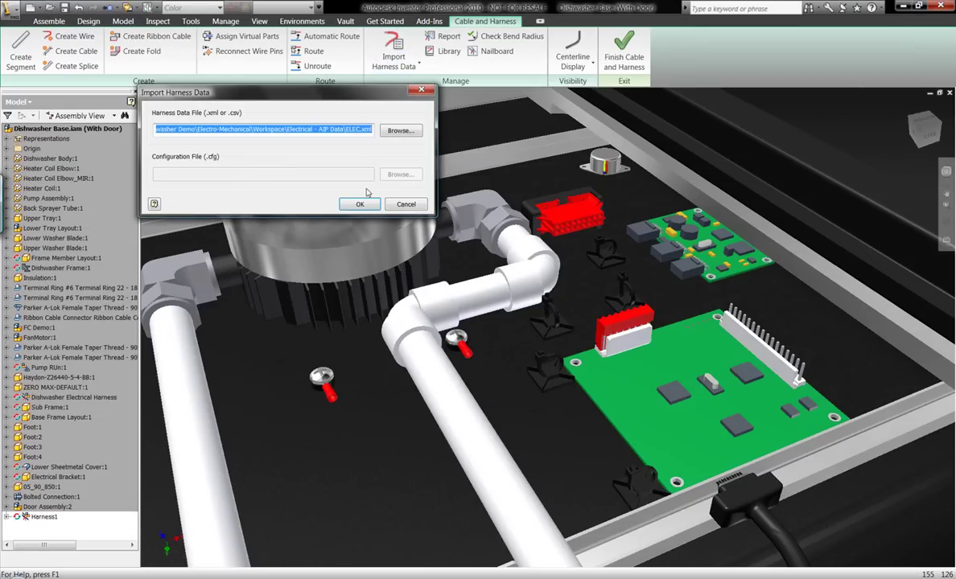
pyautogui.click(393, 130)
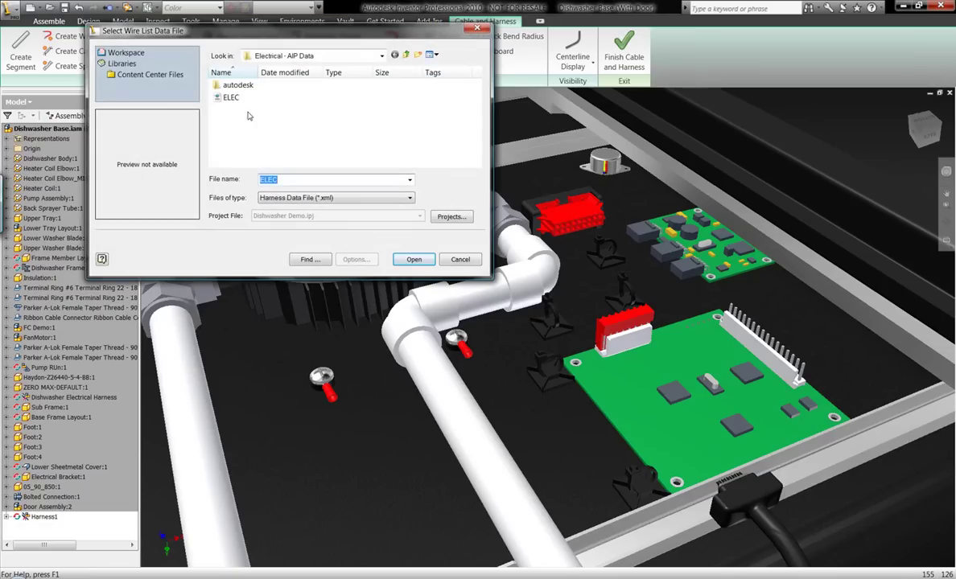
pyautogui.doubleClick(231, 98)
pyautogui.click(358, 205)
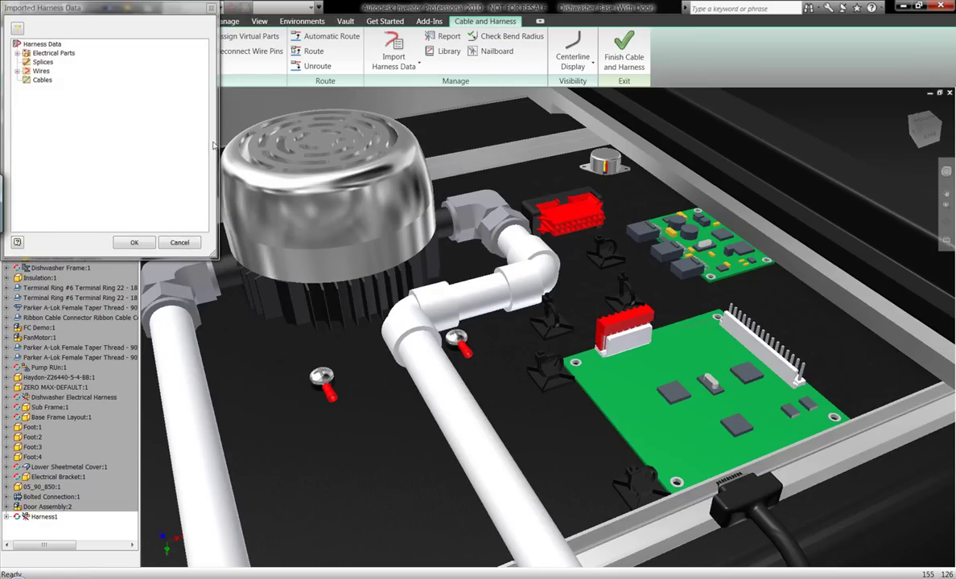
# Assign the imported electrical part AMP to the black cable connector on the frame rail beside the large circuit board
pyautogui.click(17, 71)
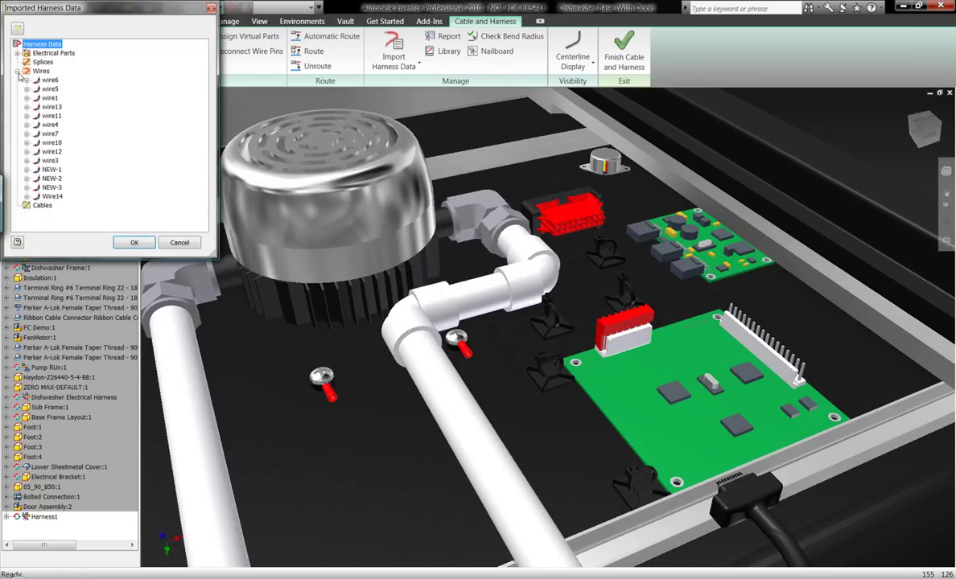
pyautogui.click(17, 70)
pyautogui.click(17, 53)
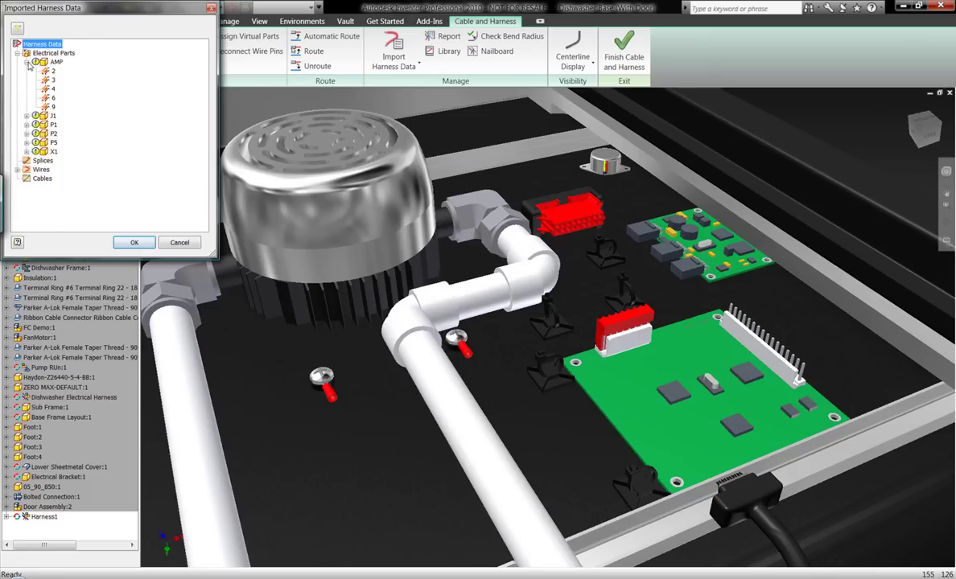
pyautogui.rightClick(50, 70)
pyautogui.click(120, 78)
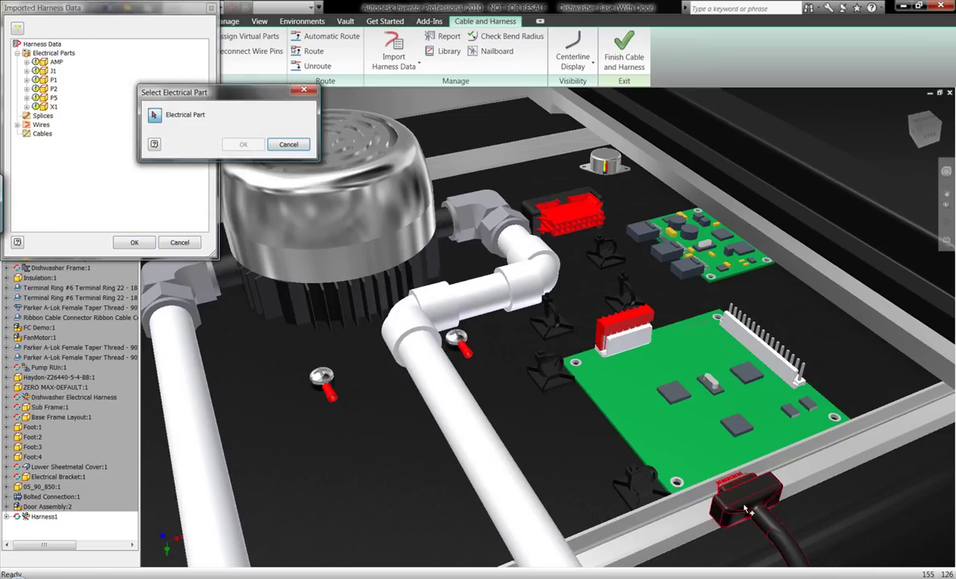
pyautogui.click(244, 144)
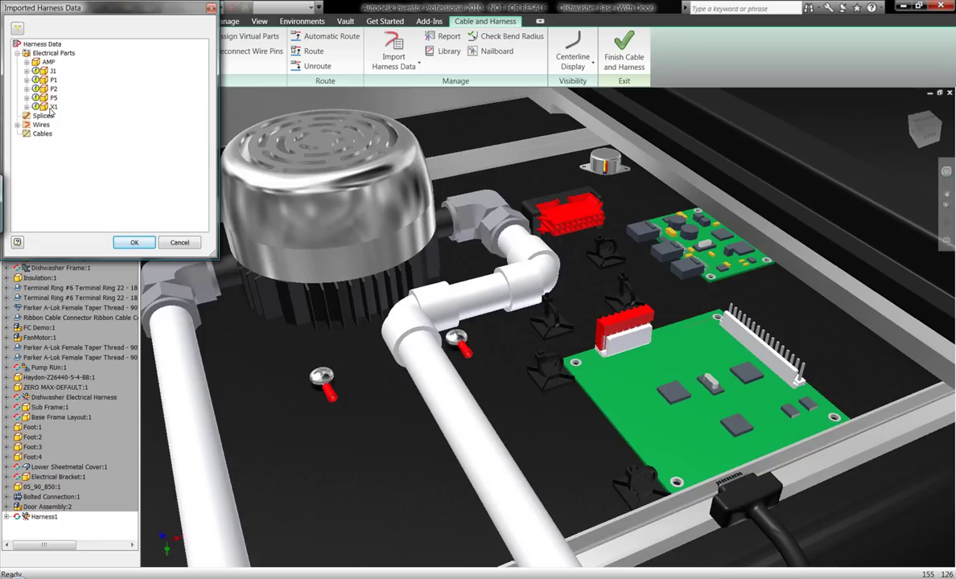
# Assign imported part X1 to the dark connector on the small green board farthest from the large board
pyautogui.click(28, 107)
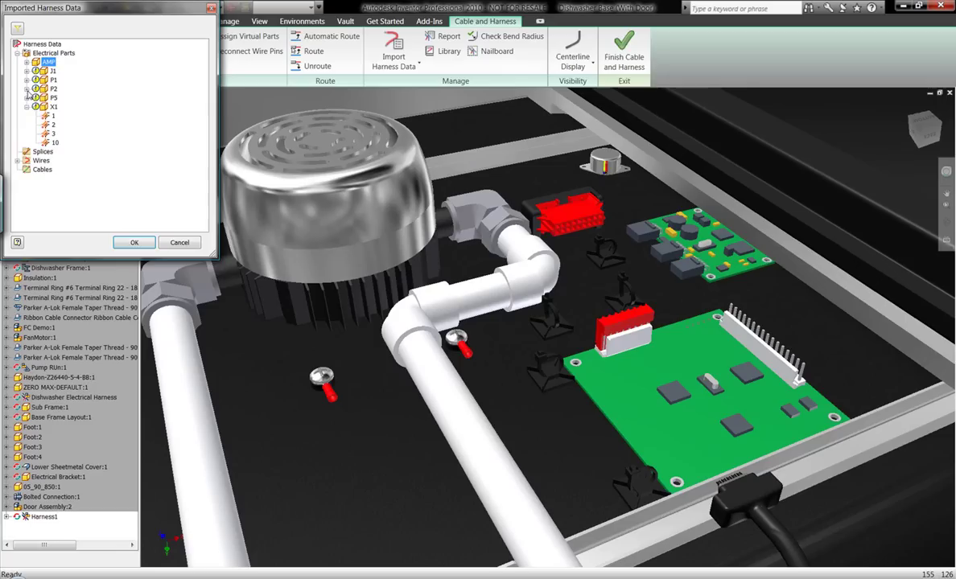
pyautogui.click(27, 89)
pyautogui.click(27, 80)
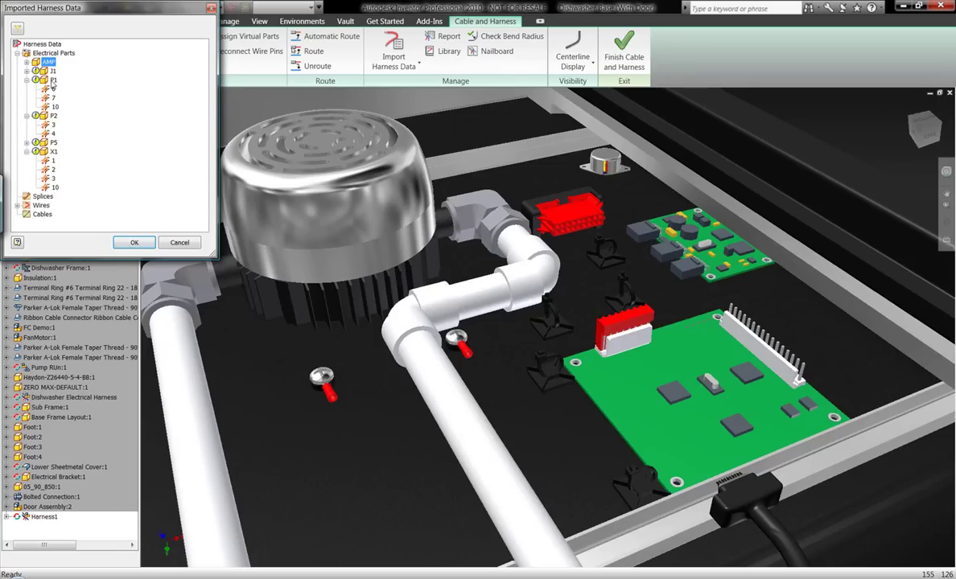
pyautogui.rightClick(53, 152)
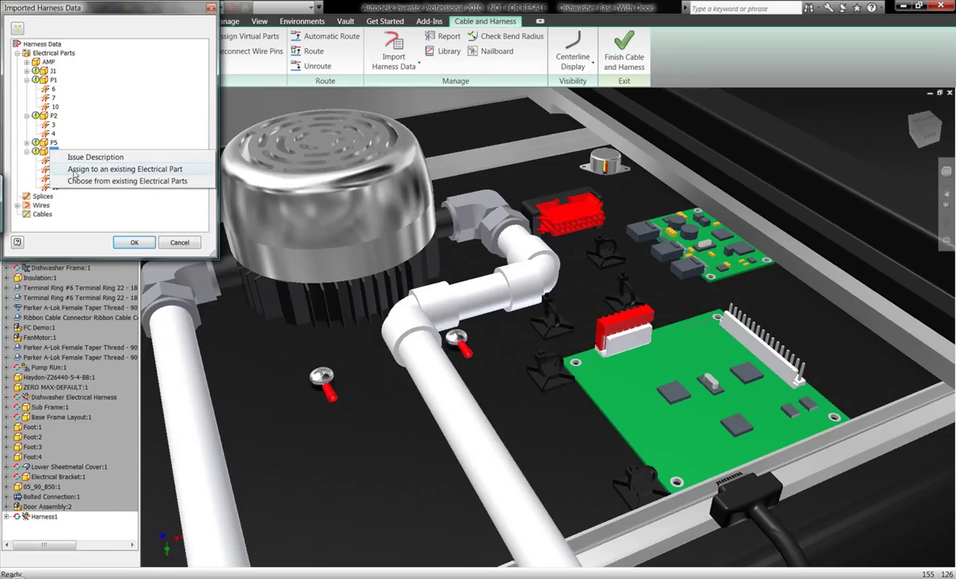
pyautogui.click(73, 162)
pyautogui.click(644, 235)
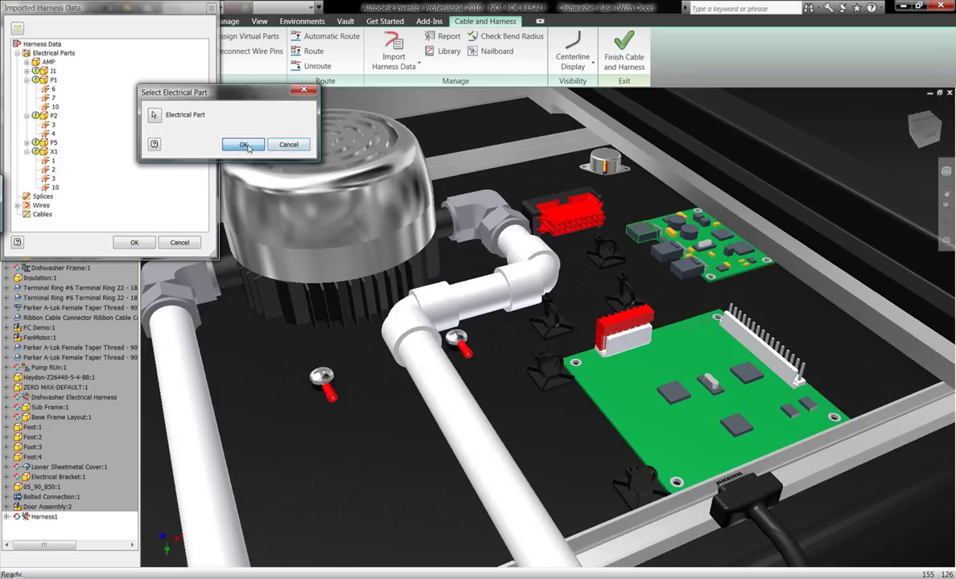
pyautogui.click(243, 144)
# Assign imported part P2 to the middle dark connector on the small green board
pyautogui.rightClick(51, 120)
pyautogui.click(81, 136)
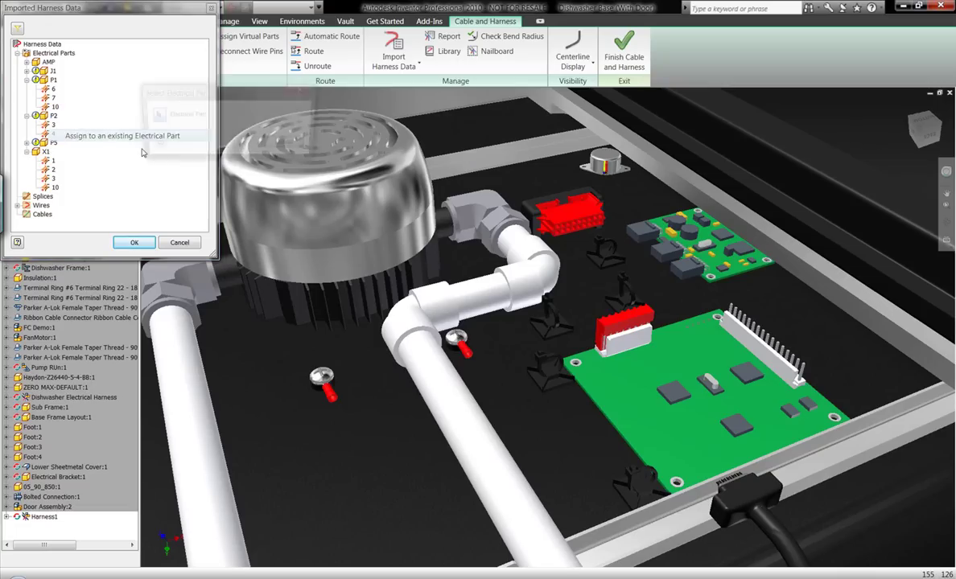
pyautogui.click(619, 233)
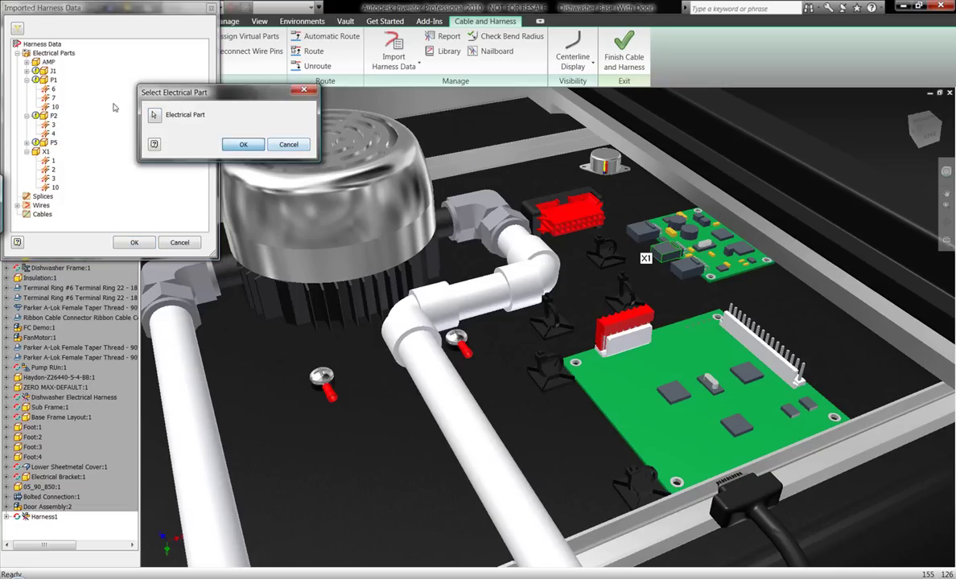
pyautogui.click(243, 144)
# Assign imported part P1 to the dark connector on the small green board nearest the large board
pyautogui.rightClick(53, 80)
pyautogui.click(80, 99)
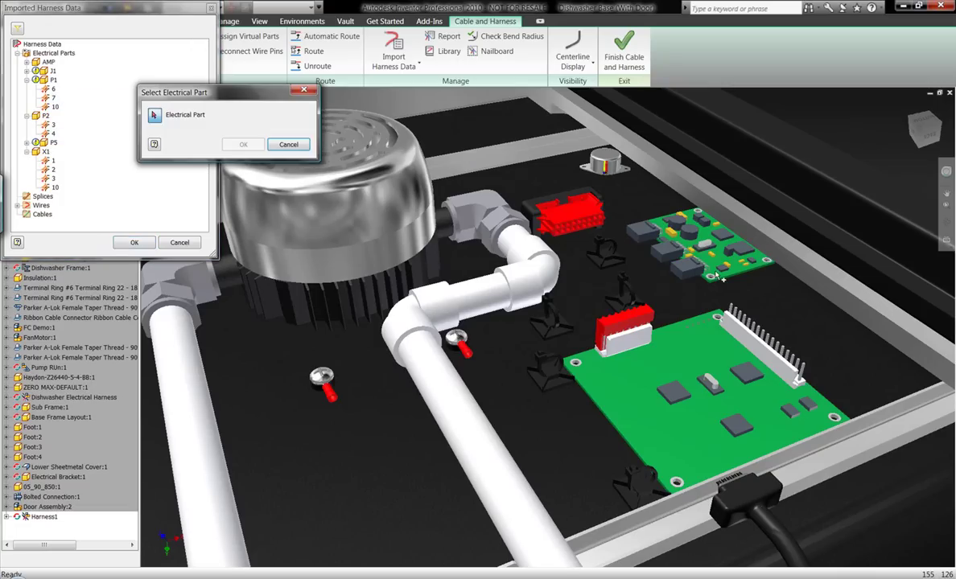
pyautogui.click(243, 144)
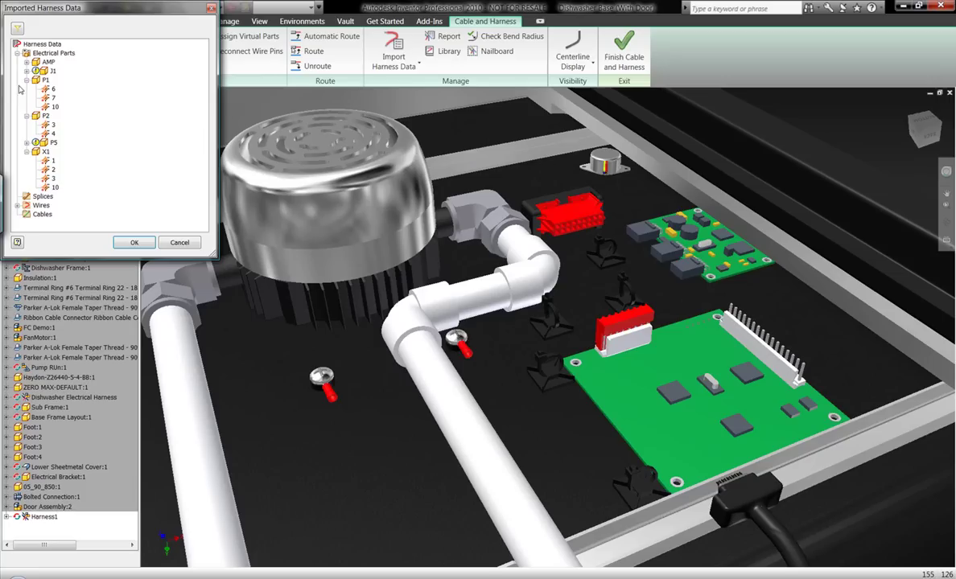
pyautogui.click(26, 80)
pyautogui.click(26, 89)
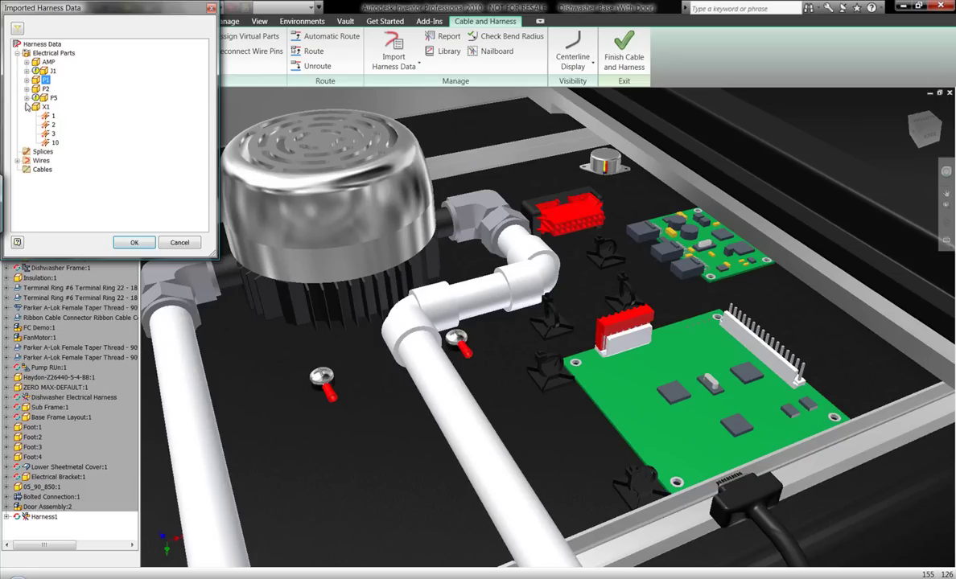
# Assign imported part P5 to the red connector at the edge of the large green board
pyautogui.click(27, 106)
pyautogui.click(27, 97)
pyautogui.click(27, 80)
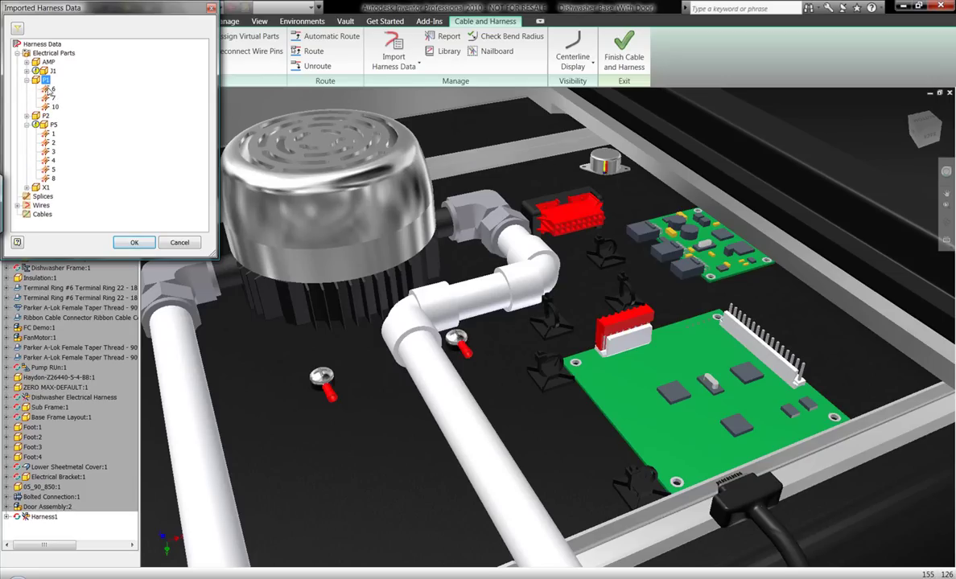
pyautogui.click(27, 81)
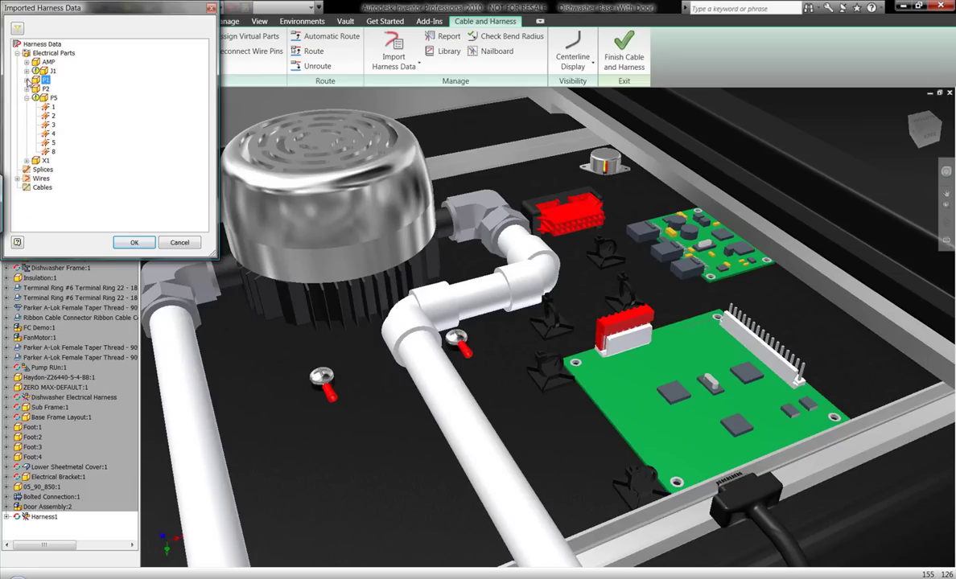
pyautogui.click(26, 71)
pyautogui.scroll(-1, 66, 154)
pyautogui.scroll(1, 66, 154)
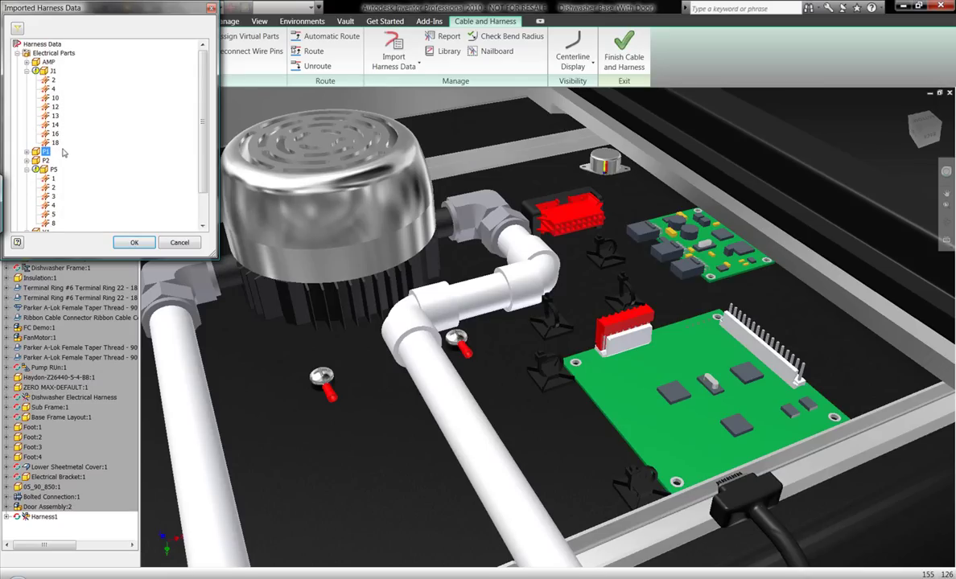
pyautogui.rightClick(52, 169)
pyautogui.click(77, 188)
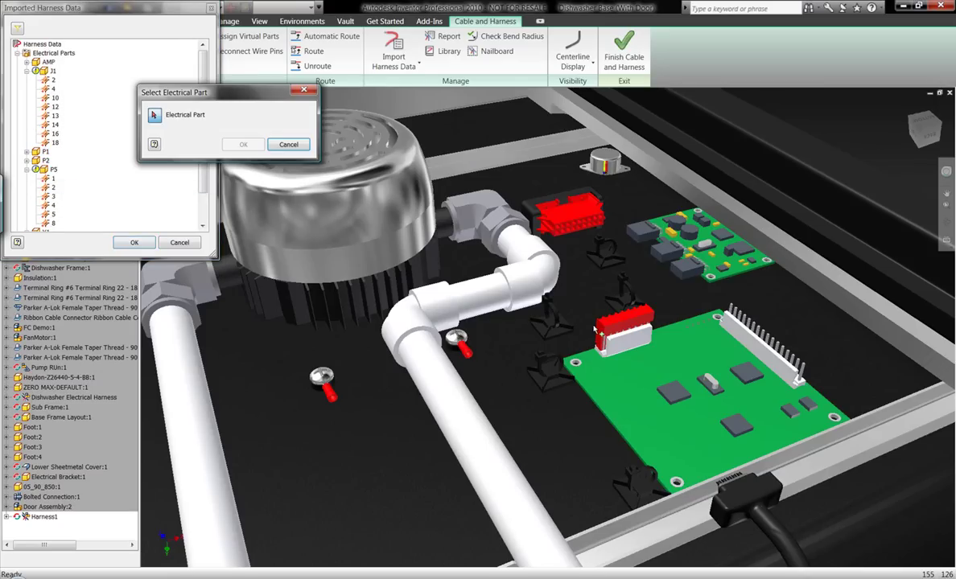
pyautogui.click(243, 145)
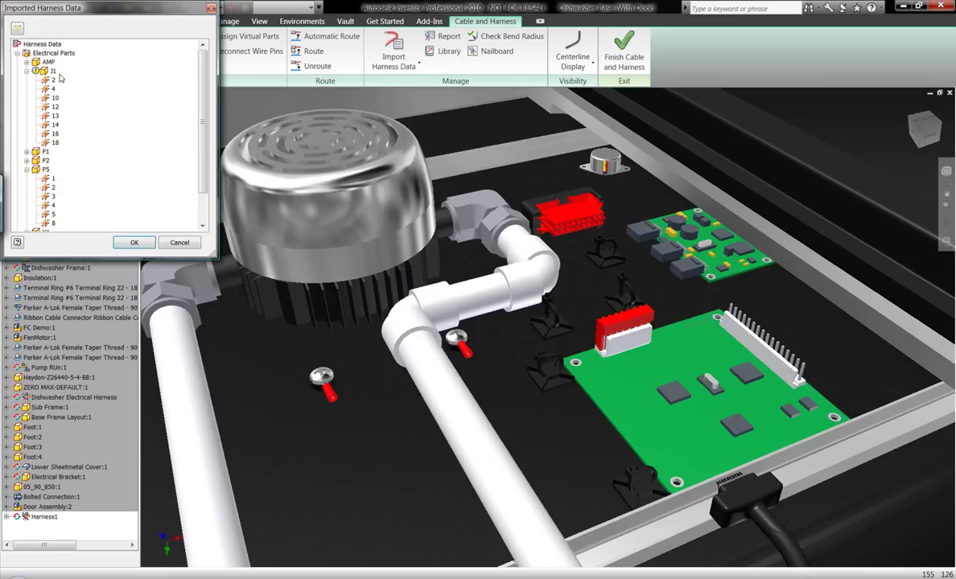
# Assign imported part J1 to the large red connector in the black housing near the pipe elbow
pyautogui.rightClick(54, 71)
pyautogui.click(104, 90)
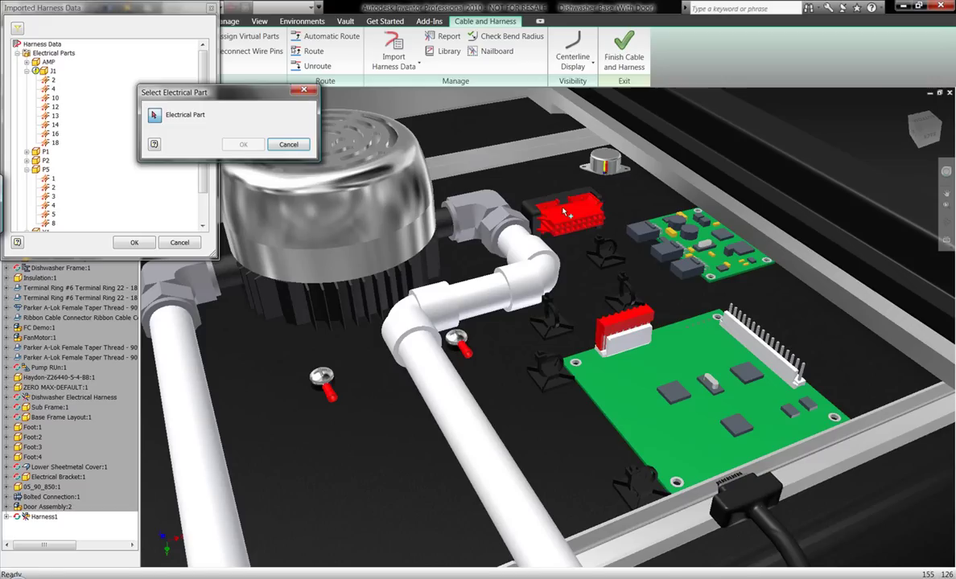
pyautogui.click(566, 213)
pyautogui.click(242, 145)
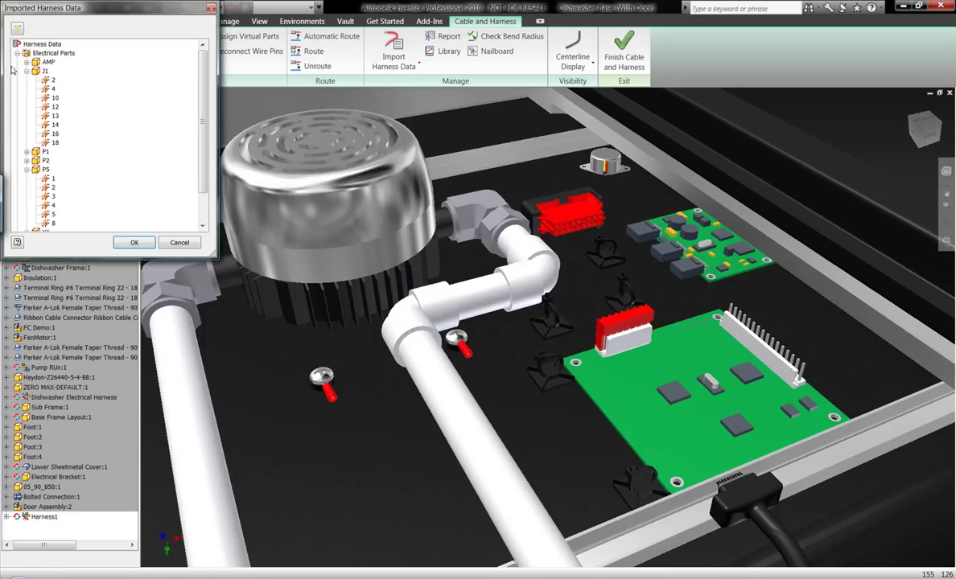
# Complete the import of the assigned harness data and dismiss its summary
pyautogui.click(26, 71)
pyautogui.click(26, 97)
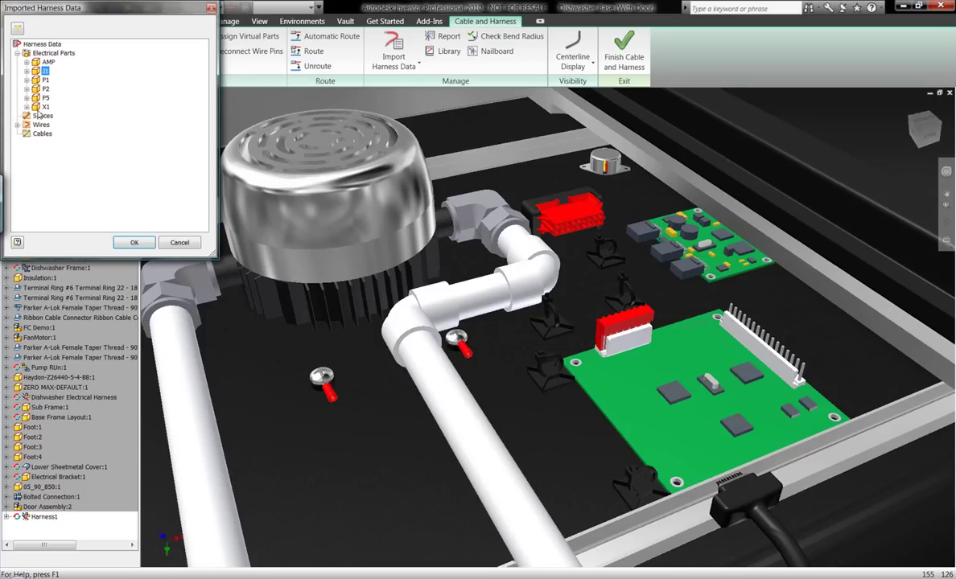
pyautogui.click(134, 242)
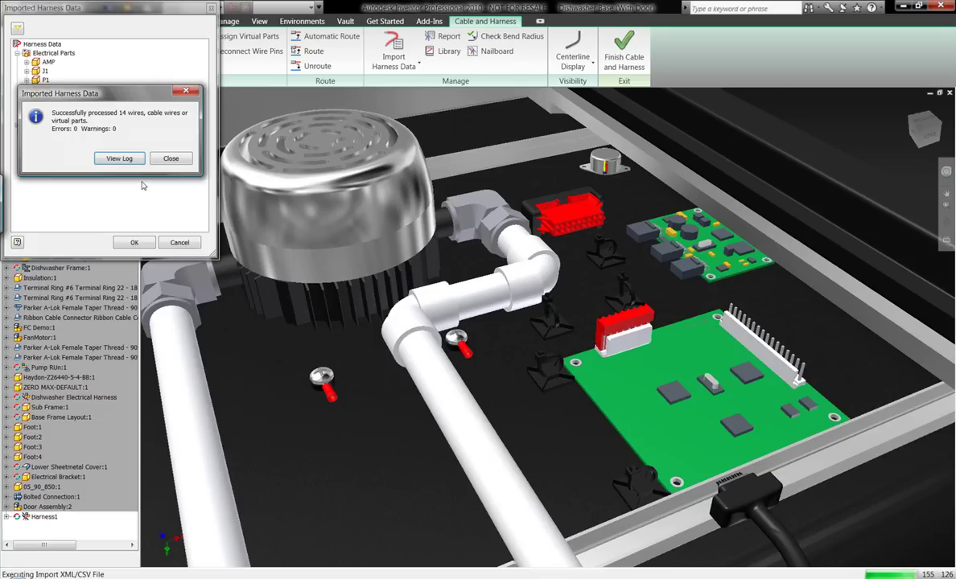
pyautogui.click(158, 147)
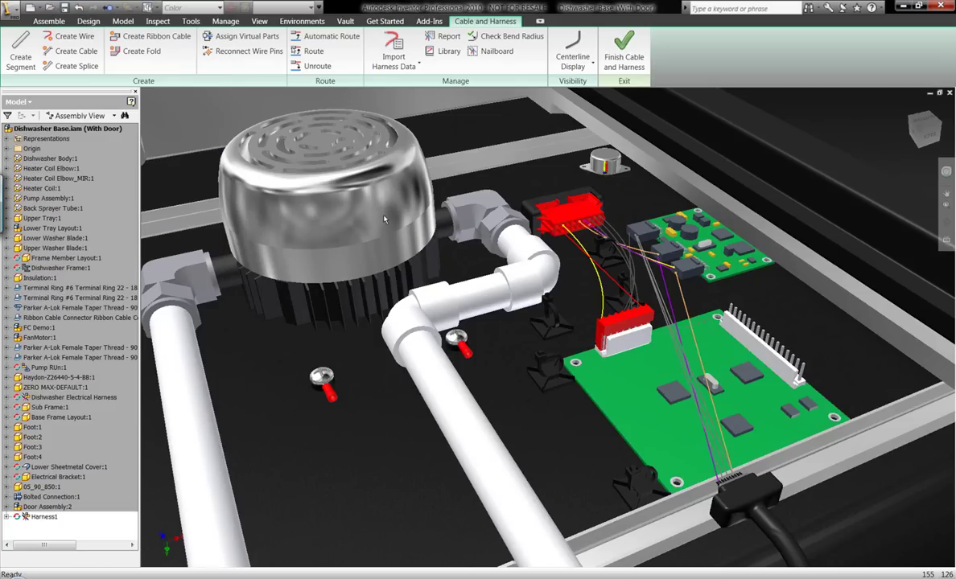
# Turn on the visibility of user work points around the red connector and small circuit board
pyautogui.keyDown('shift'); pyautogui.moveTo(564, 216); pyautogui.dragTo(662, 250, button='middle'); pyautogui.keyUp('shift')
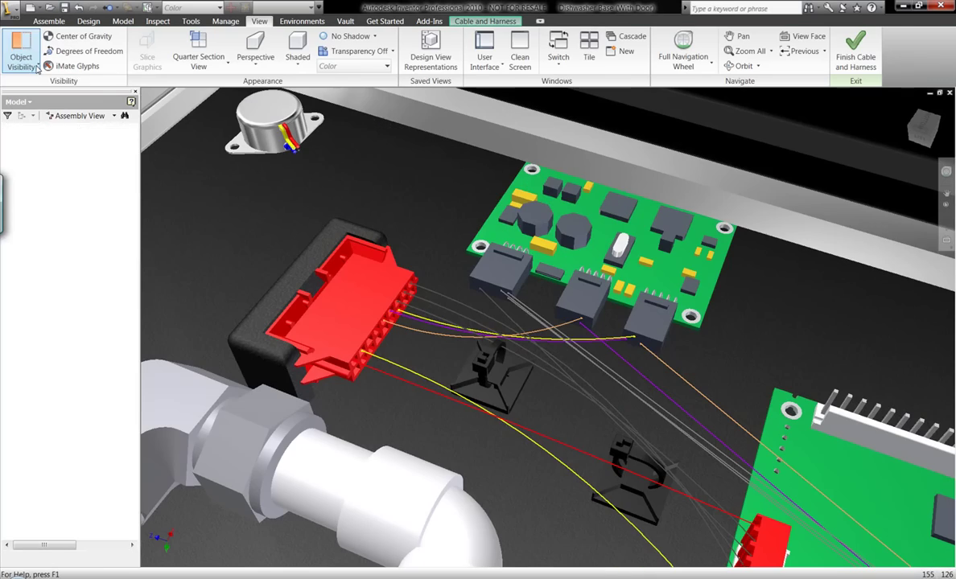
pyautogui.click(36, 67)
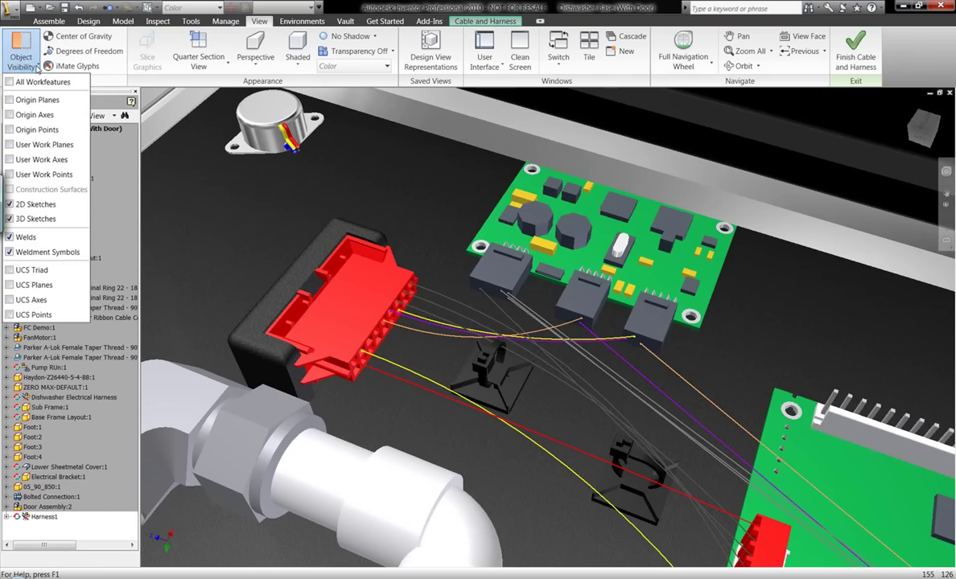
pyautogui.click(9, 174)
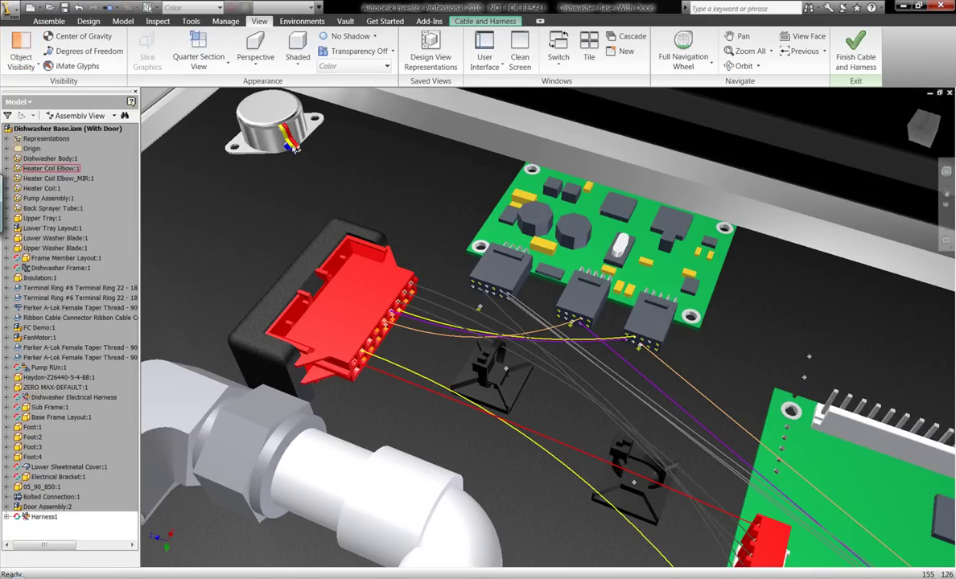
# Create an Alpha 3047-YEL wire from Pin 3 of the small round motor to X1 Pin 11 on the small circuit board
pyautogui.click(484, 22)
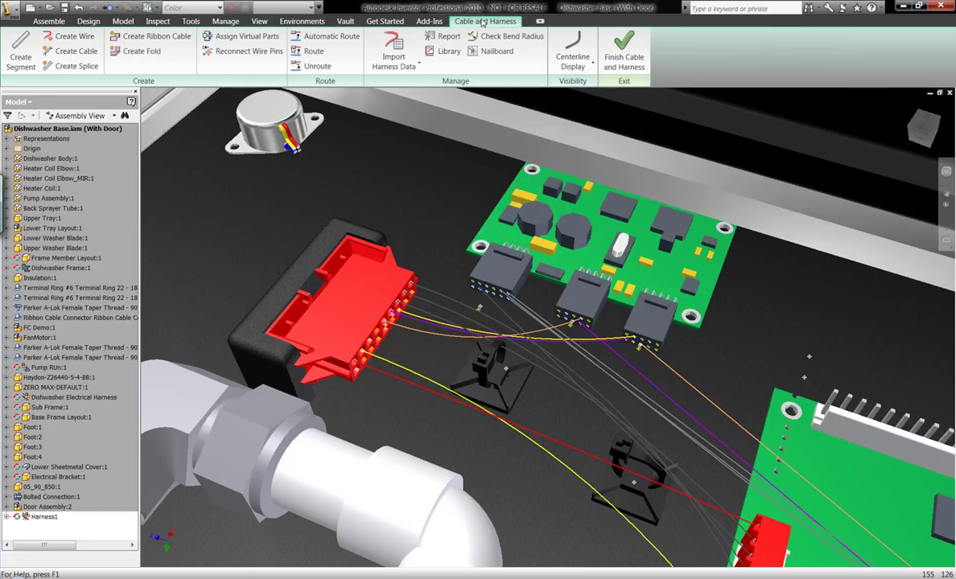
pyautogui.click(71, 37)
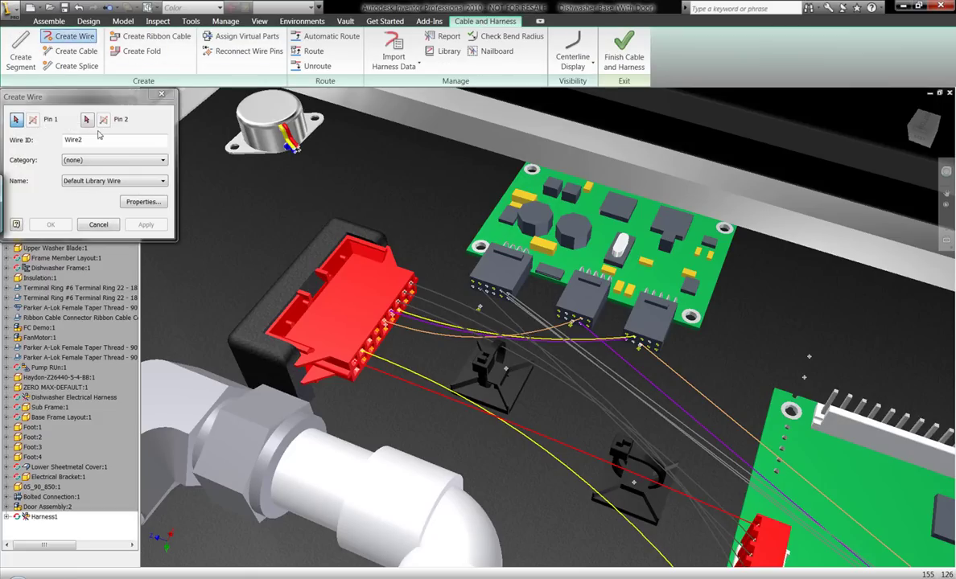
pyautogui.click(113, 159)
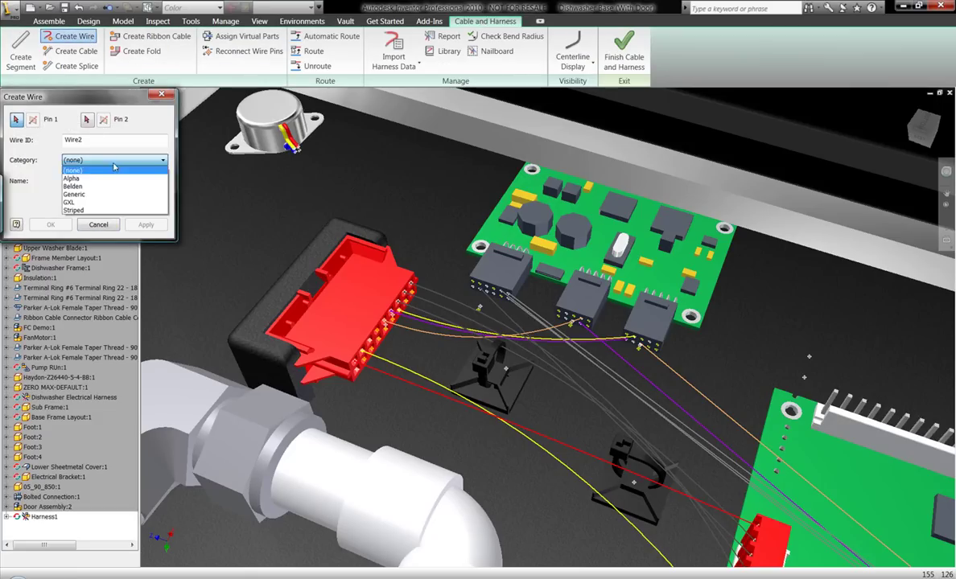
pyautogui.click(98, 179)
pyautogui.click(98, 180)
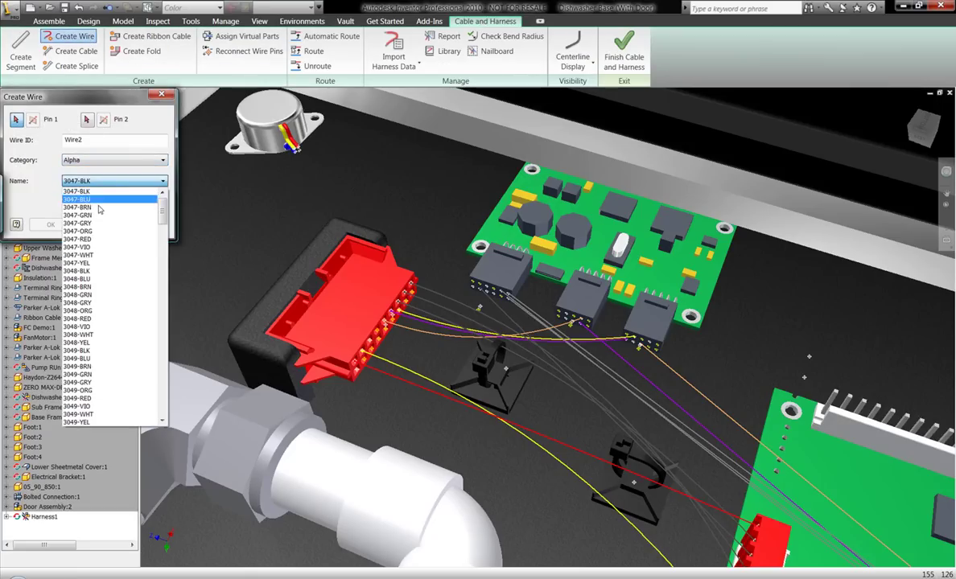
pyautogui.click(99, 263)
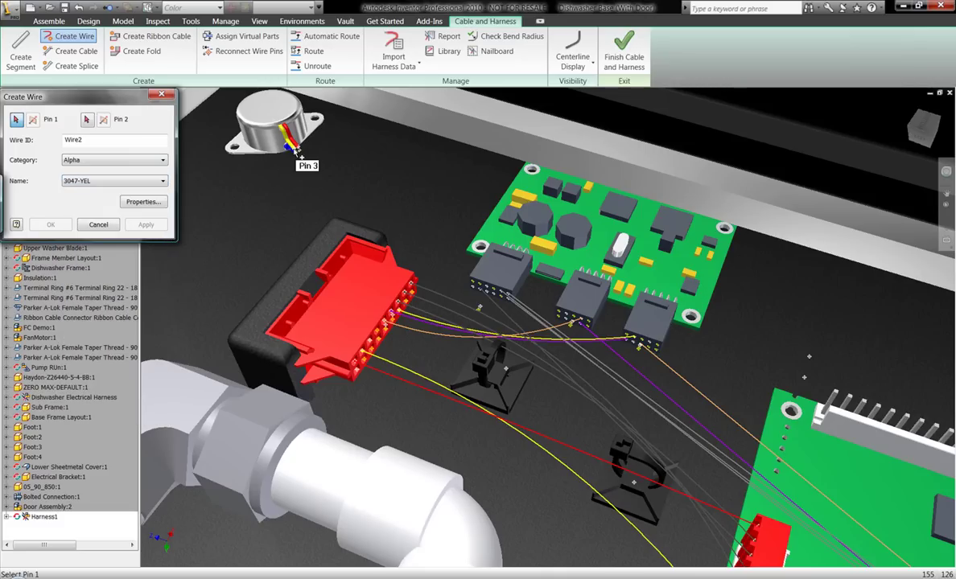
pyautogui.click(297, 153)
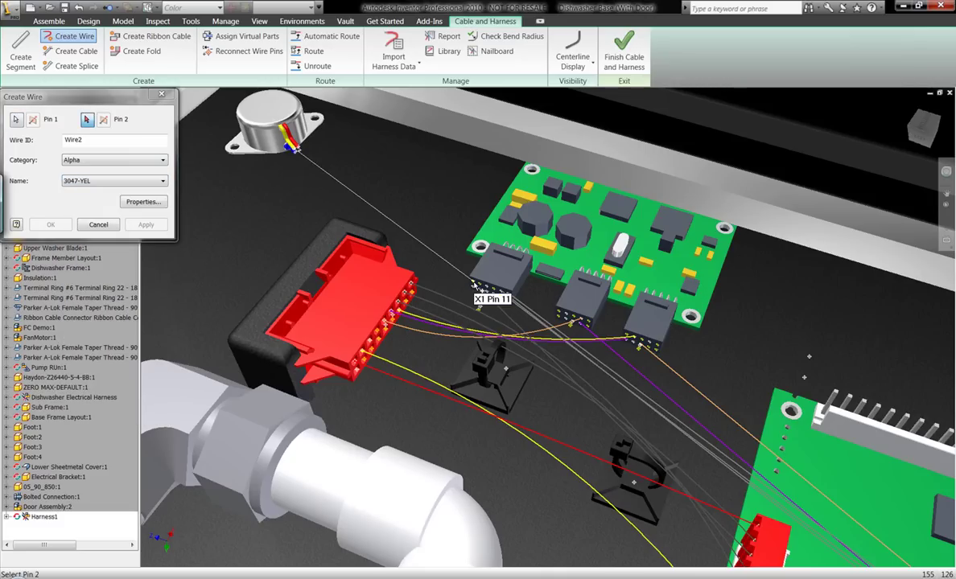
pyautogui.click(474, 283)
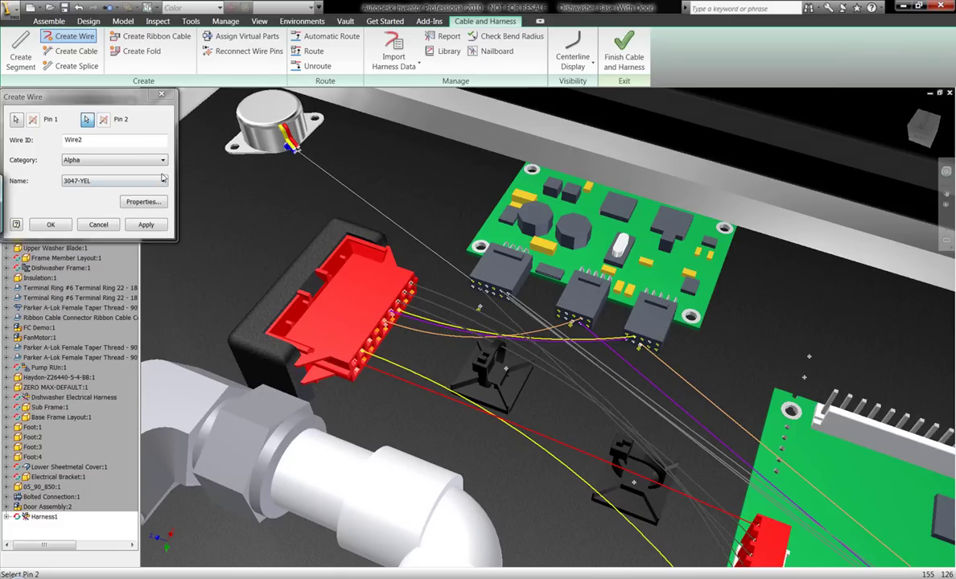
pyautogui.click(122, 184)
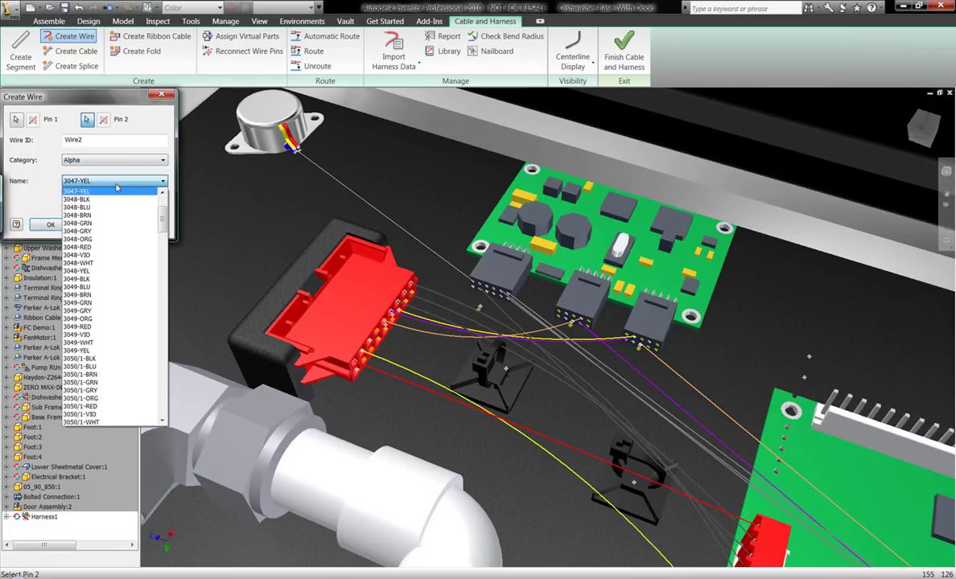
pyautogui.click(44, 190)
pyautogui.click(136, 224)
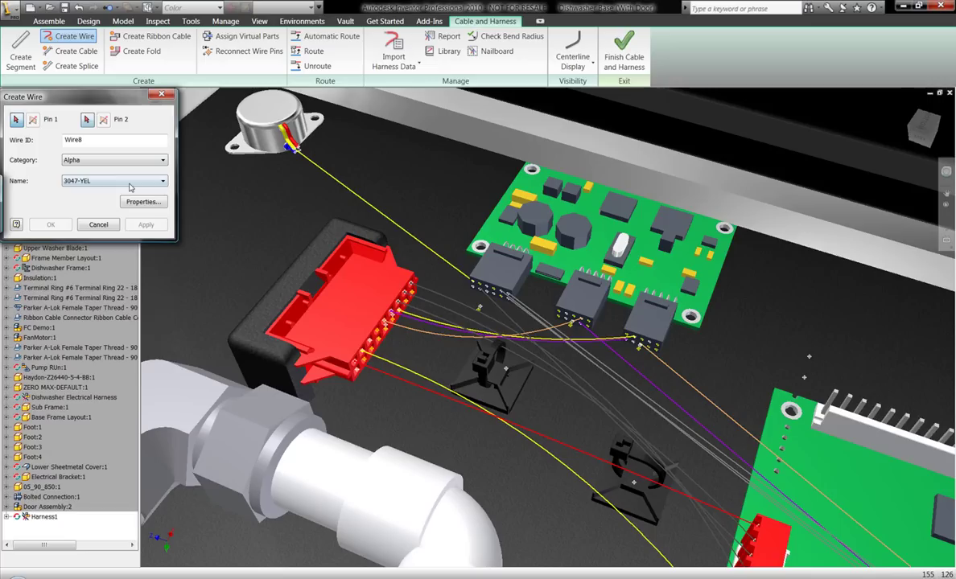
# Create an Alpha 3048-RED wire from Pin 4 of the small round motor to X1 Pin 9 on the small circuit board
pyautogui.click(125, 181)
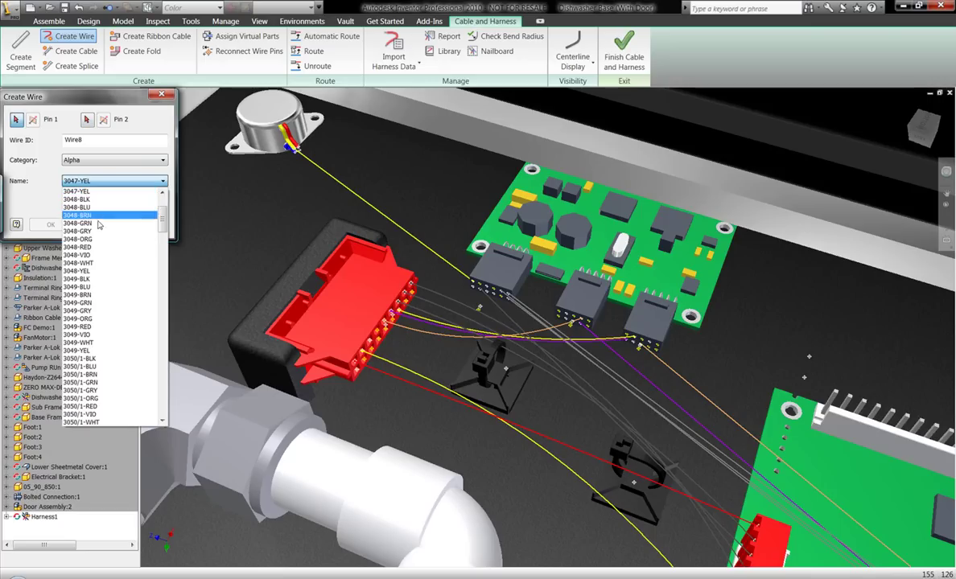
pyautogui.click(97, 247)
pyautogui.click(297, 152)
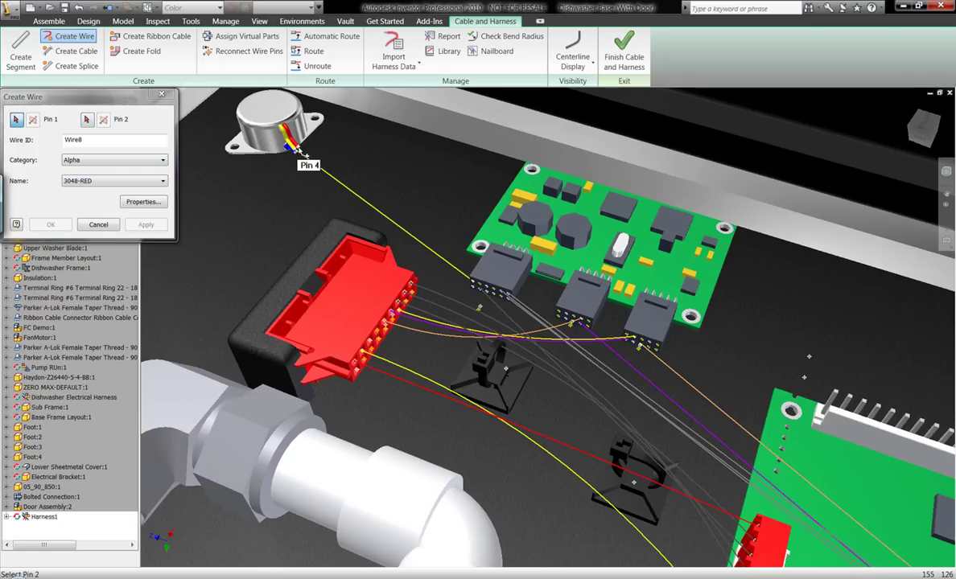
pyautogui.click(478, 298)
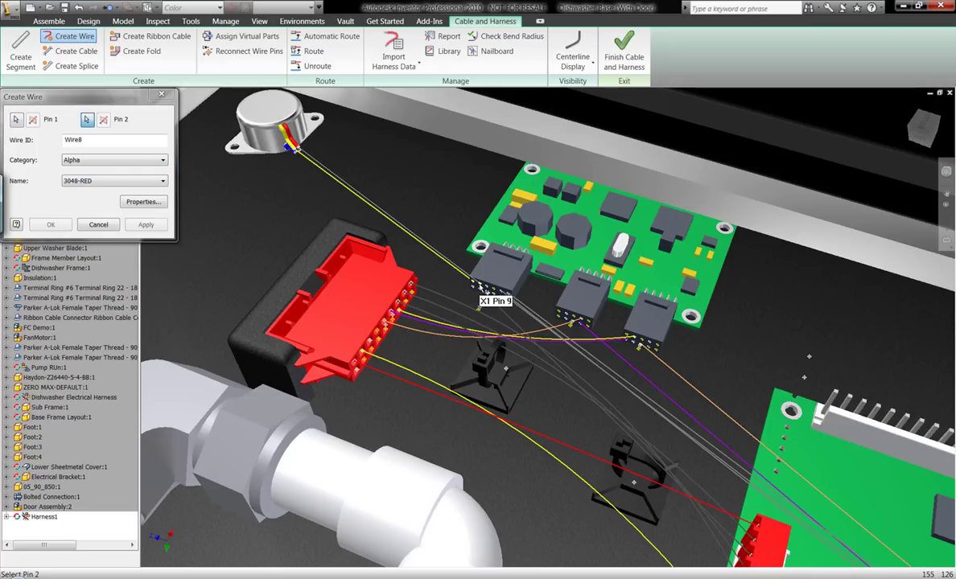
pyautogui.click(146, 224)
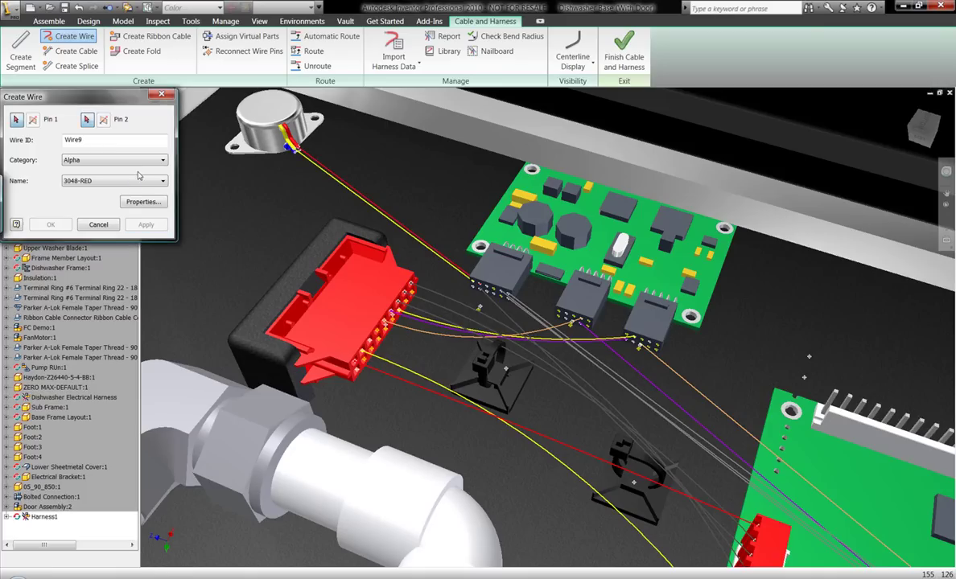
# Create an Alpha 3049-BLU wire from the small round motor to the middle connector of the small circuit board
pyautogui.click(131, 180)
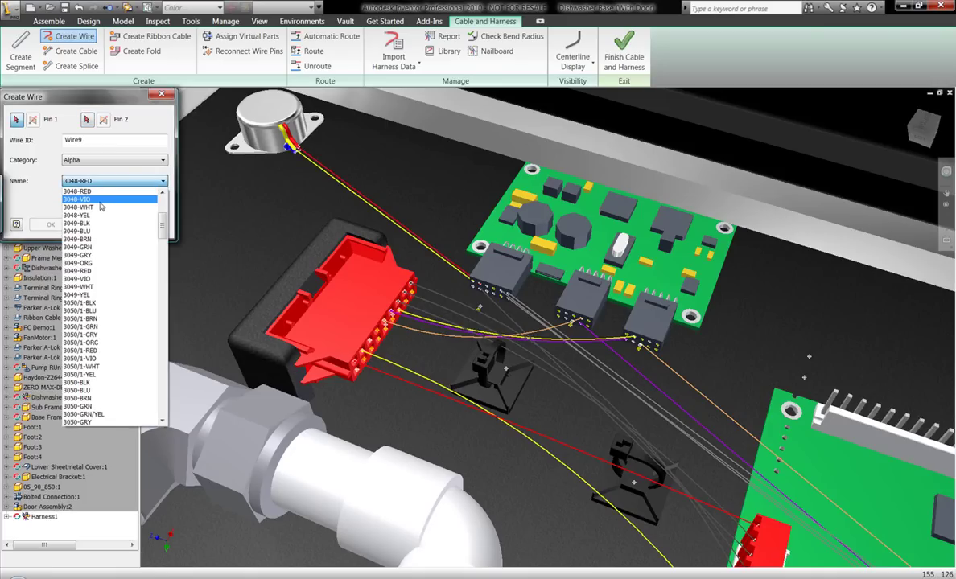
pyautogui.click(95, 231)
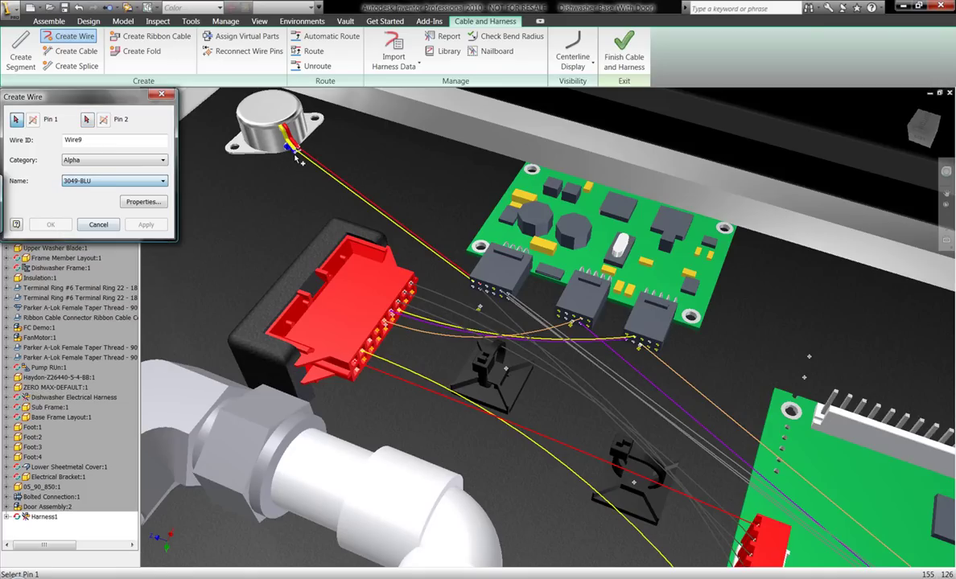
pyautogui.click(296, 155)
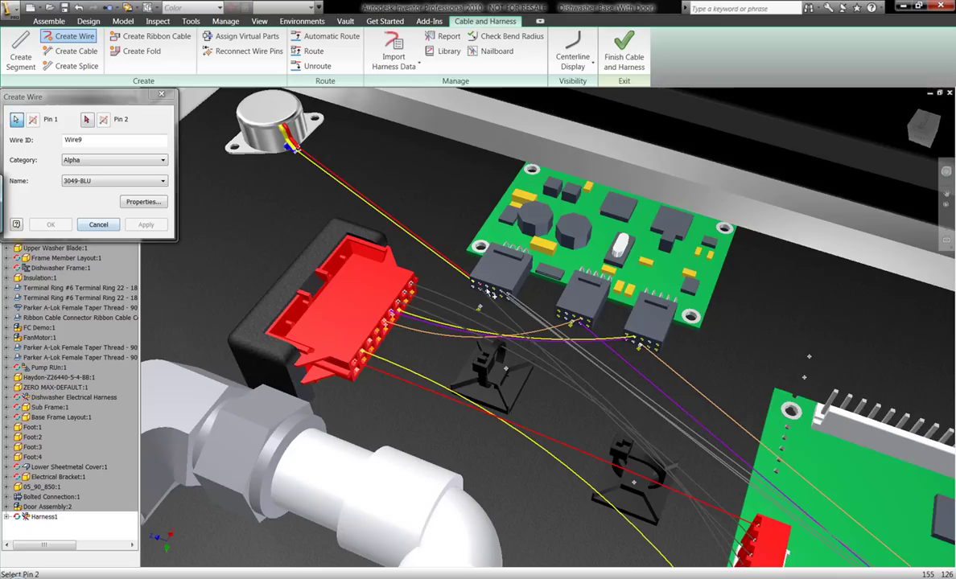
pyautogui.click(559, 312)
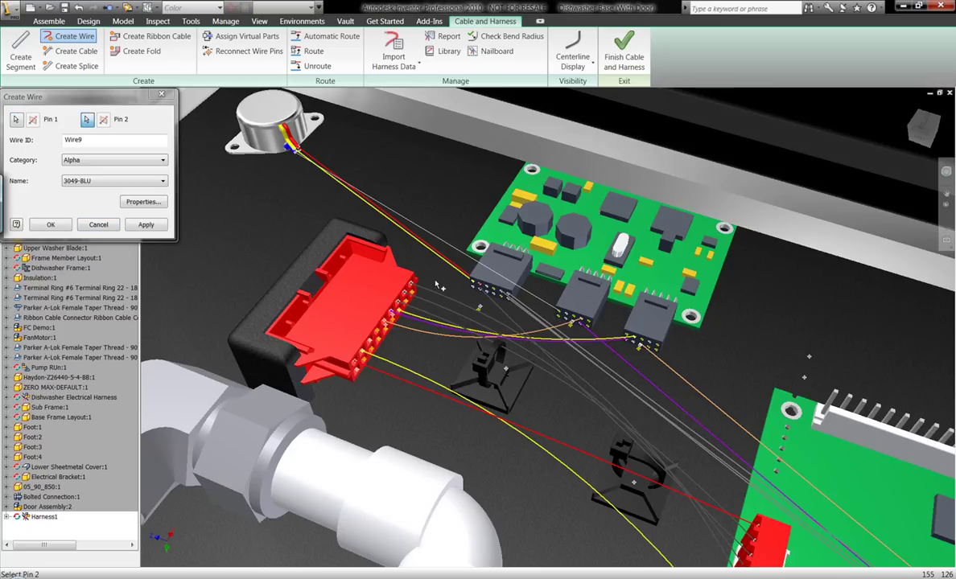
pyautogui.click(146, 225)
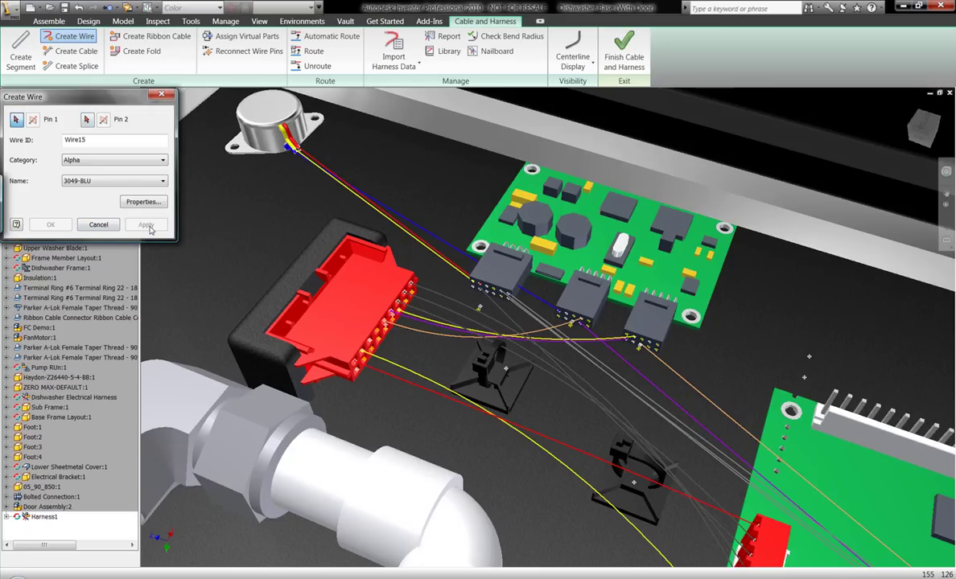
# Create an Alpha 3049-BLK wire from the small round motor to another pin of the small board's middle connector
pyautogui.click(115, 184)
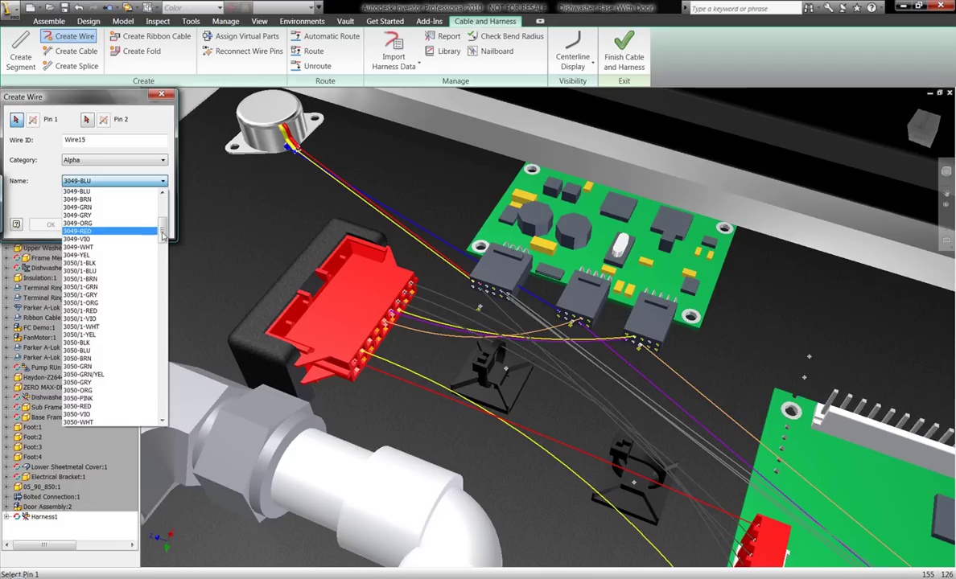
pyautogui.moveTo(164, 235); pyautogui.dragTo(165, 227)
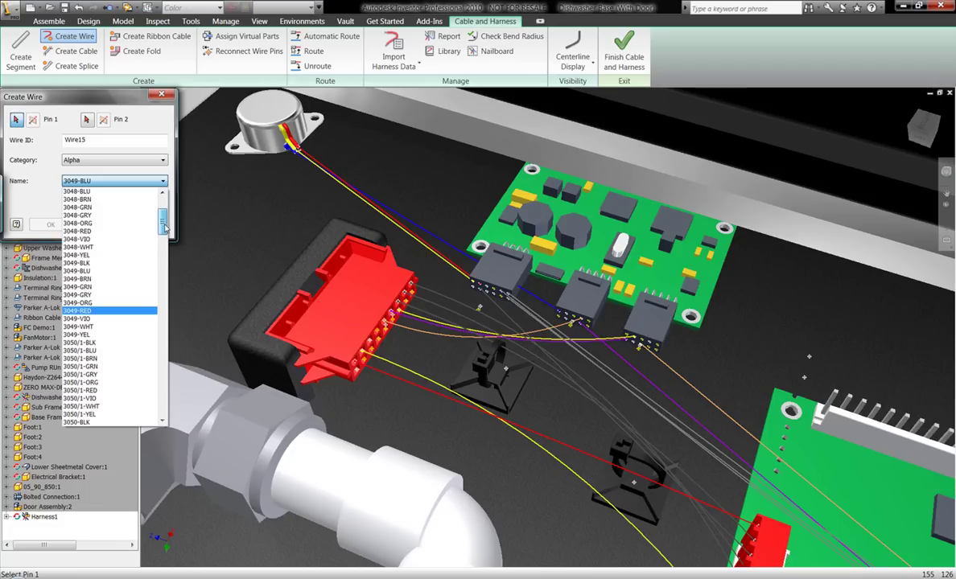
pyautogui.click(80, 263)
pyautogui.click(304, 157)
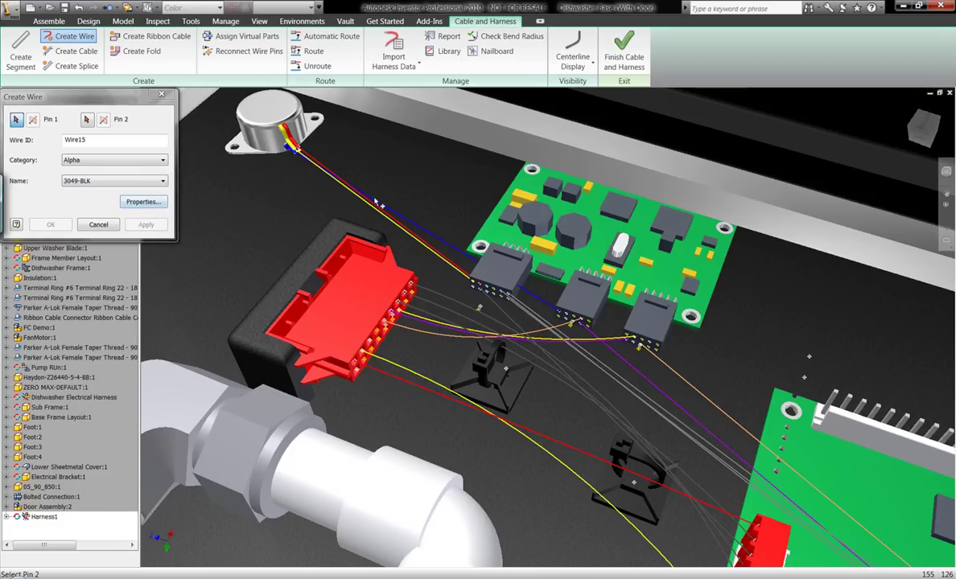
pyautogui.click(569, 320)
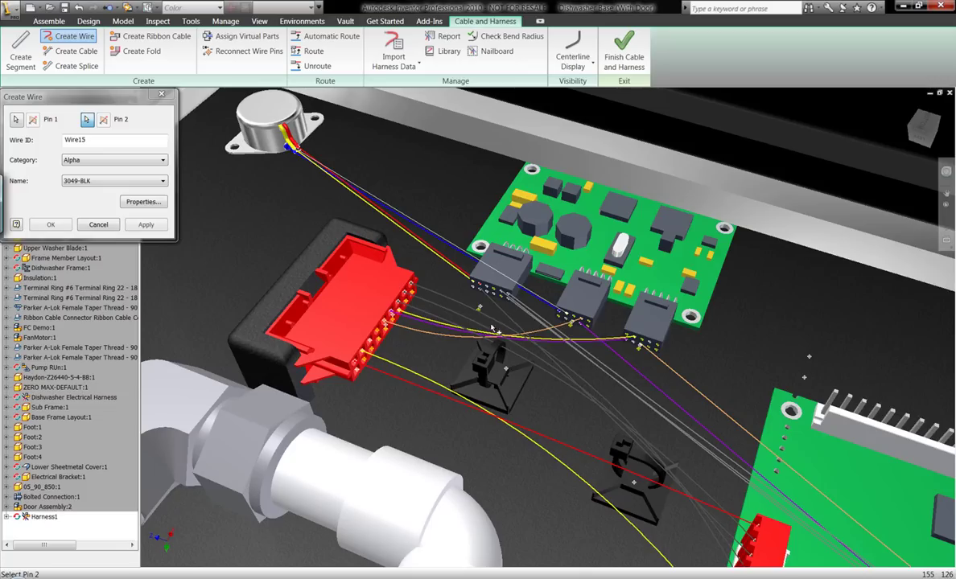
pyautogui.click(154, 223)
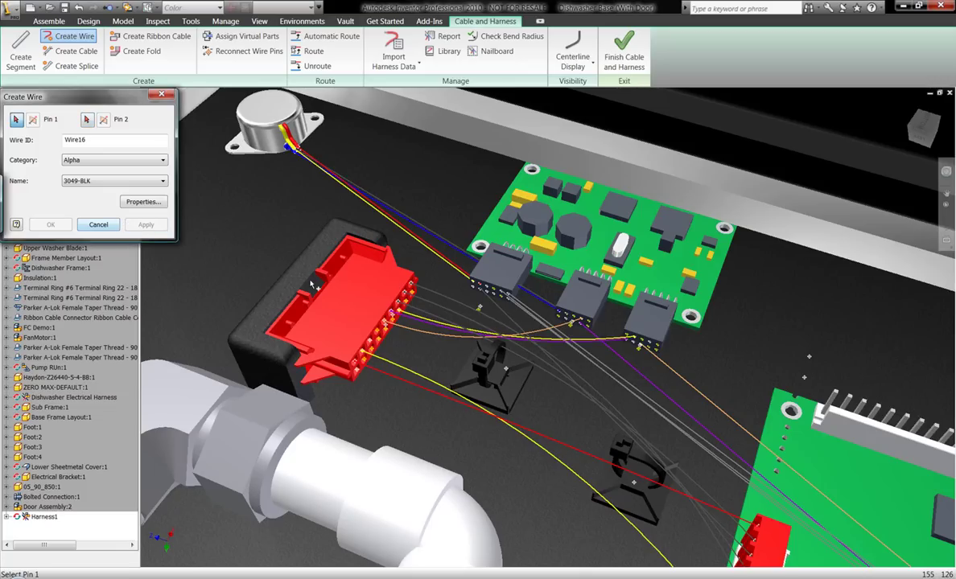
# Create an Alpha 3050/1-BLK wire from the terminal ring farther from the large green board to the red connector at that board's edge
pyautogui.scroll(3, 272, 263)
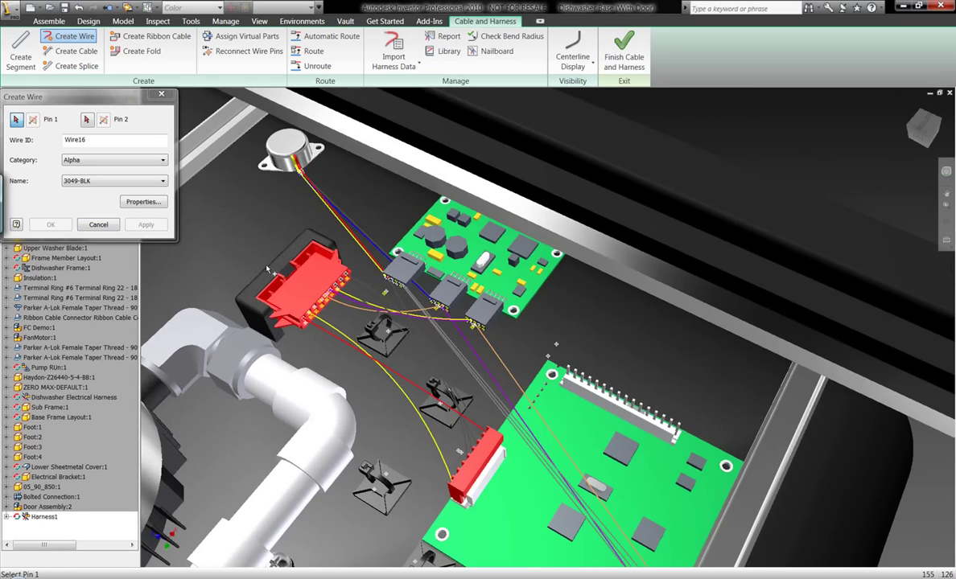
pyautogui.keyDown('shift'); pyautogui.moveTo(268, 267); pyautogui.dragTo(363, 259, button='middle'); pyautogui.keyUp('shift')
pyautogui.scroll(10, 393, 285)
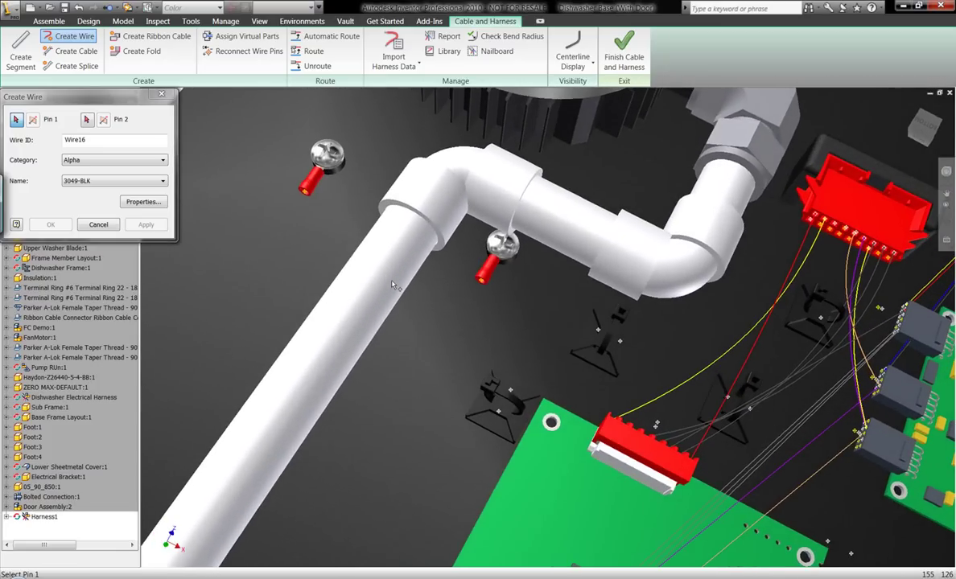
pyautogui.click(134, 179)
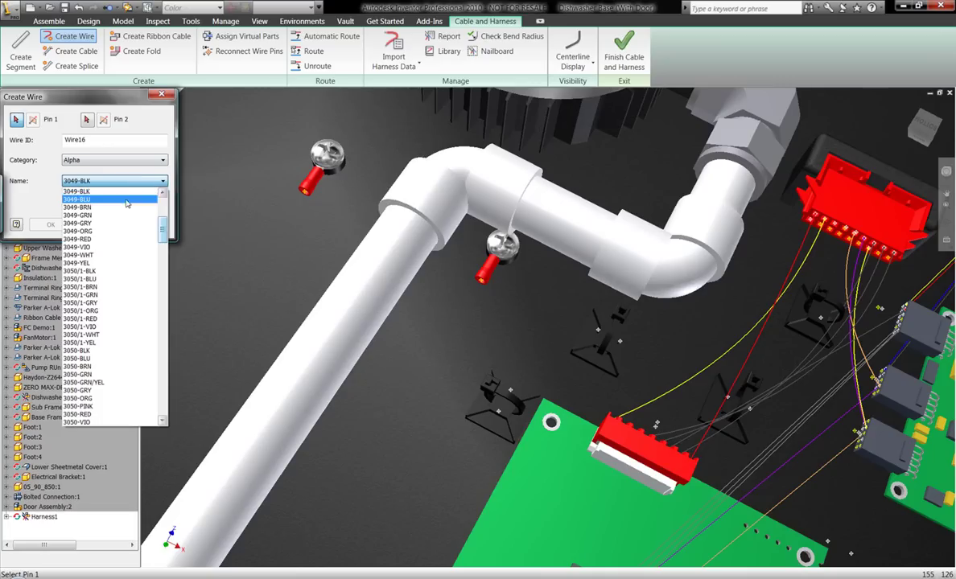
pyautogui.click(103, 272)
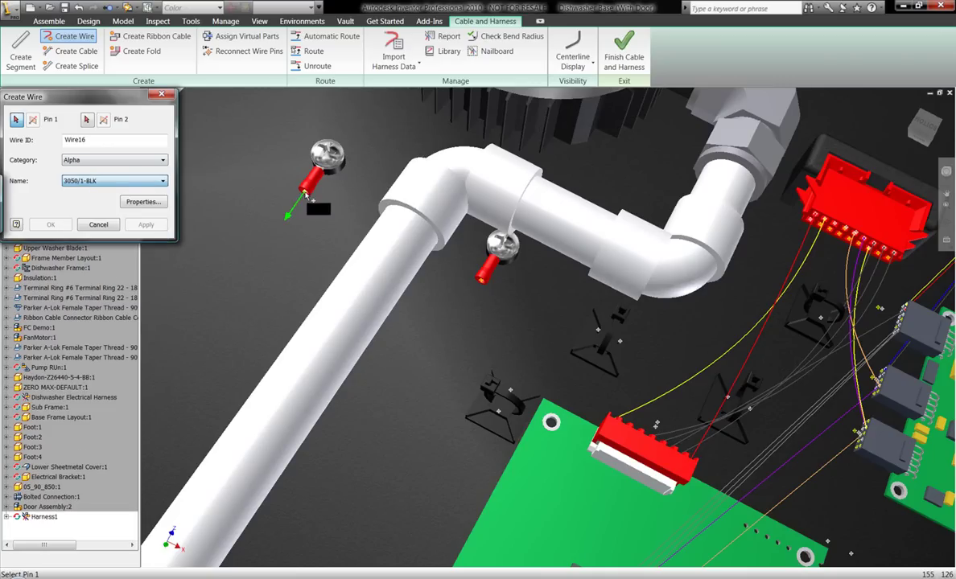
pyautogui.click(305, 194)
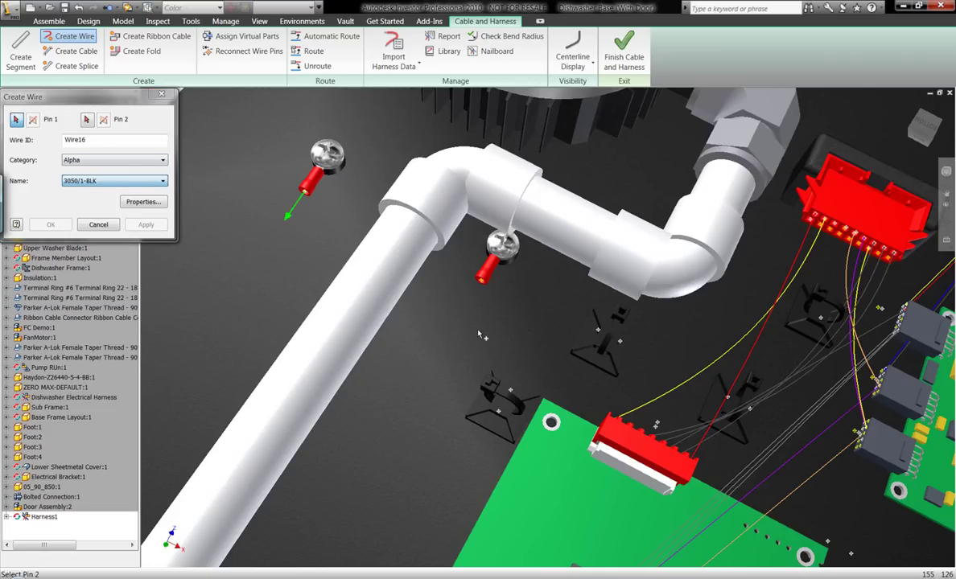
pyautogui.click(624, 429)
pyautogui.click(146, 226)
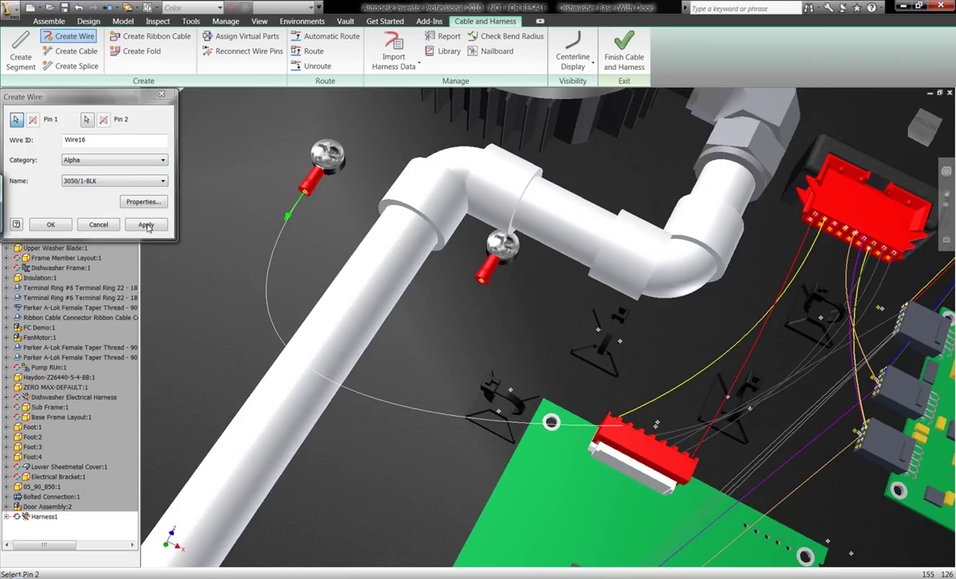
# Create an Alpha 3050/1-RED wire from the terminal ring beside the white pipe to the large board's red connector, and end wire creation
pyautogui.click(163, 182)
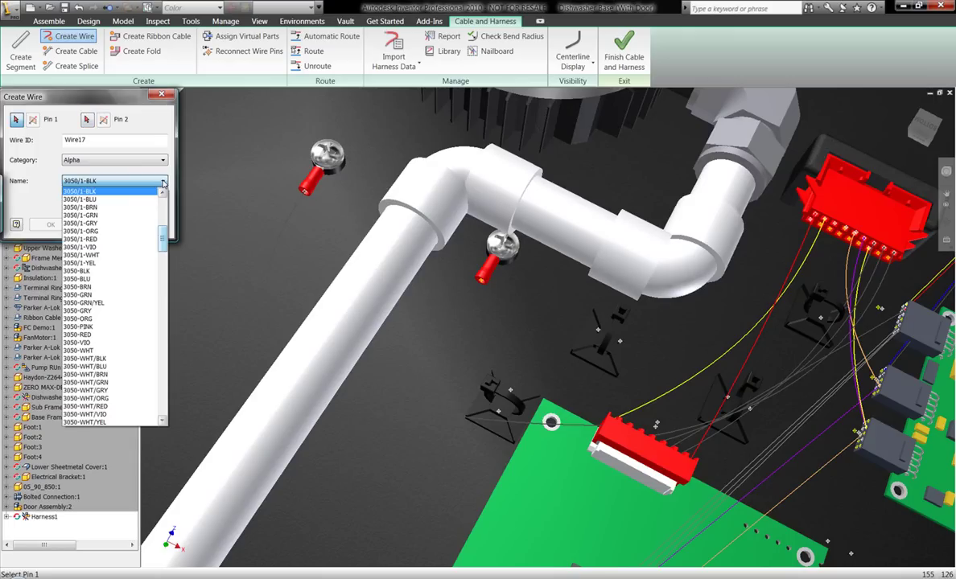
pyautogui.press('Down')
pyautogui.press('Down')
pyautogui.press('Down')
pyautogui.press('Down')
pyautogui.press('Down')
pyautogui.press('Down')
pyautogui.press('Return')
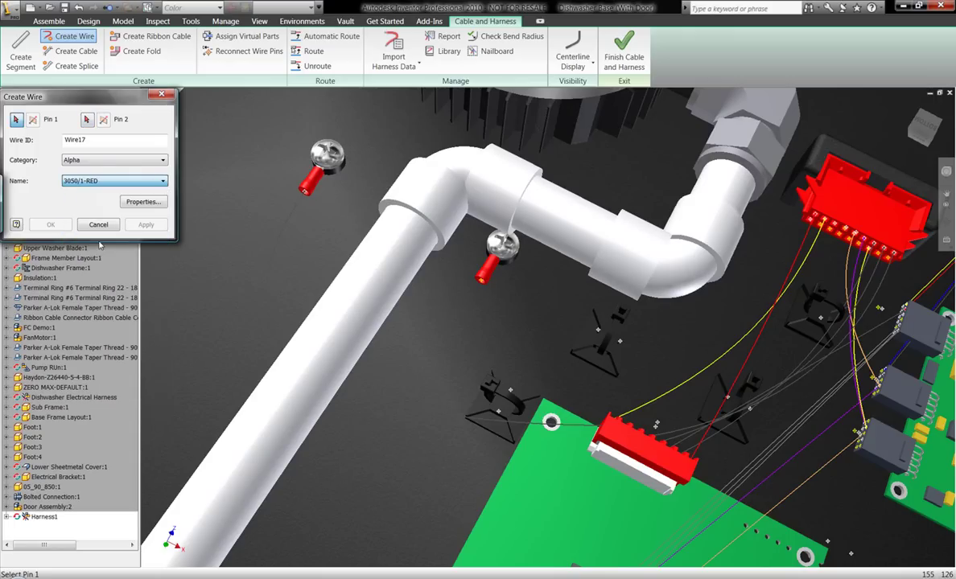
pyautogui.click(483, 284)
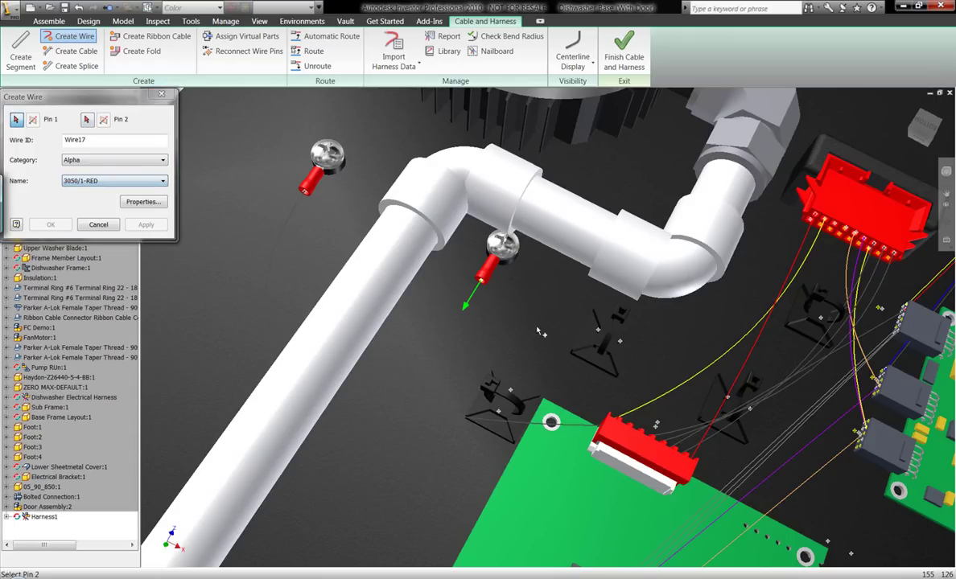
pyautogui.click(636, 432)
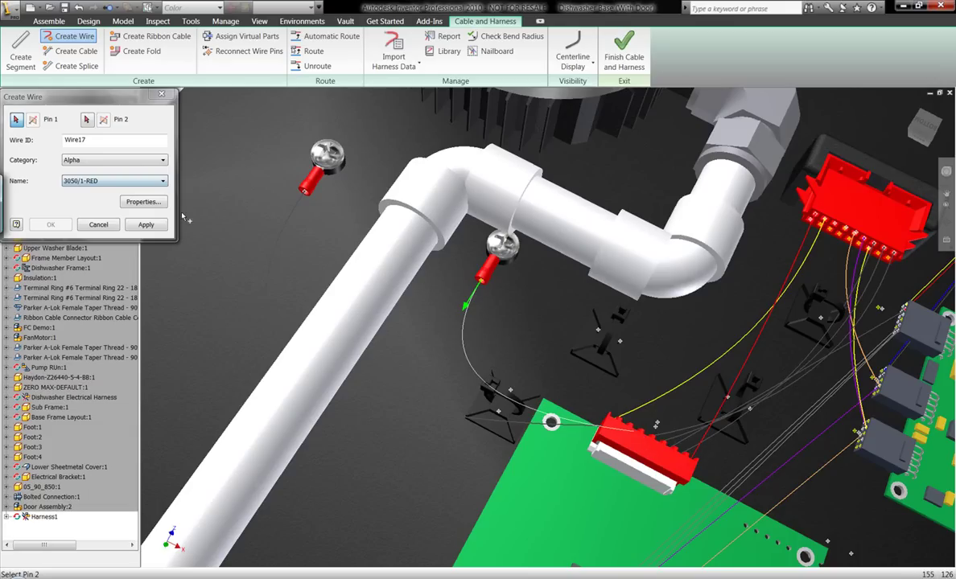
pyautogui.click(146, 225)
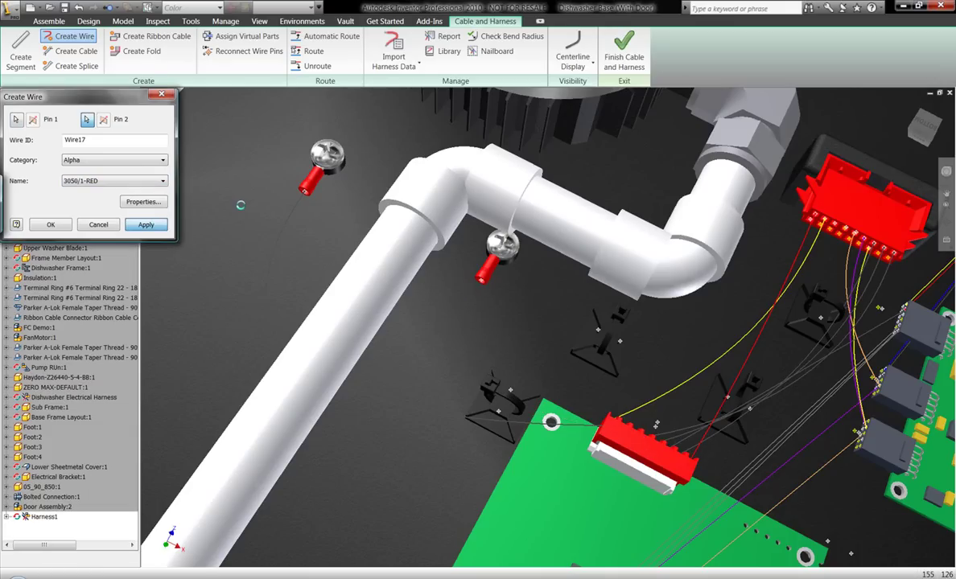
pyautogui.click(98, 226)
pyautogui.scroll(3, 250, 241)
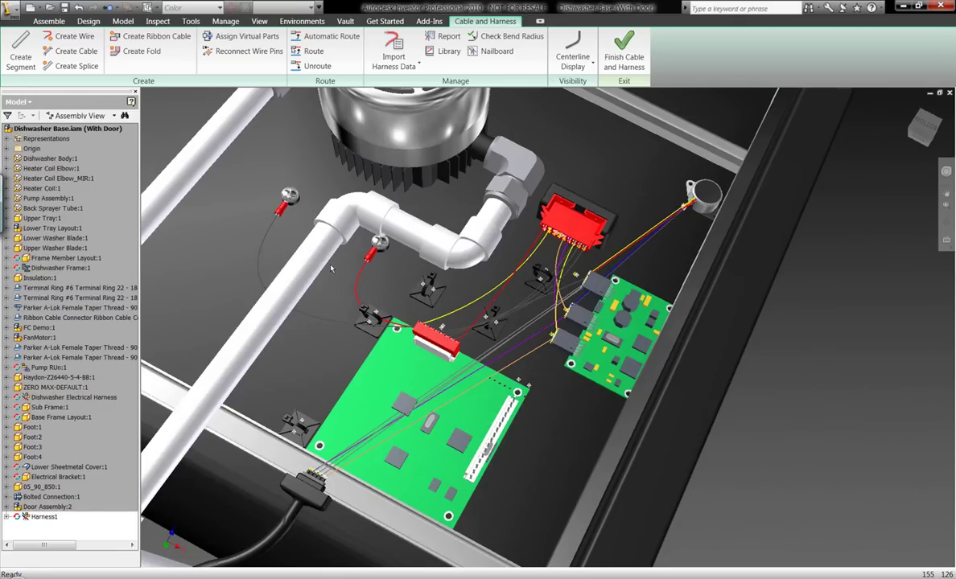
# Begin creating a harness segment over the pin face of the large red connector and set the offset distance to 15 mm
pyautogui.keyDown('shift'); pyautogui.moveTo(331, 269); pyautogui.dragTo(386, 270, button='middle'); pyautogui.keyUp('shift')
pyautogui.scroll(-5, 387, 270)
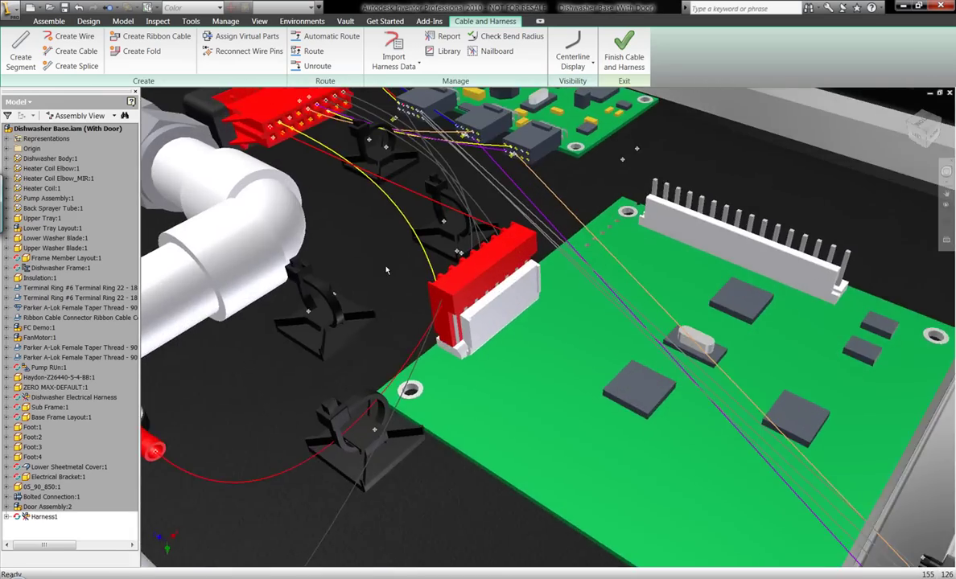
pyautogui.scroll(-6, 387, 269)
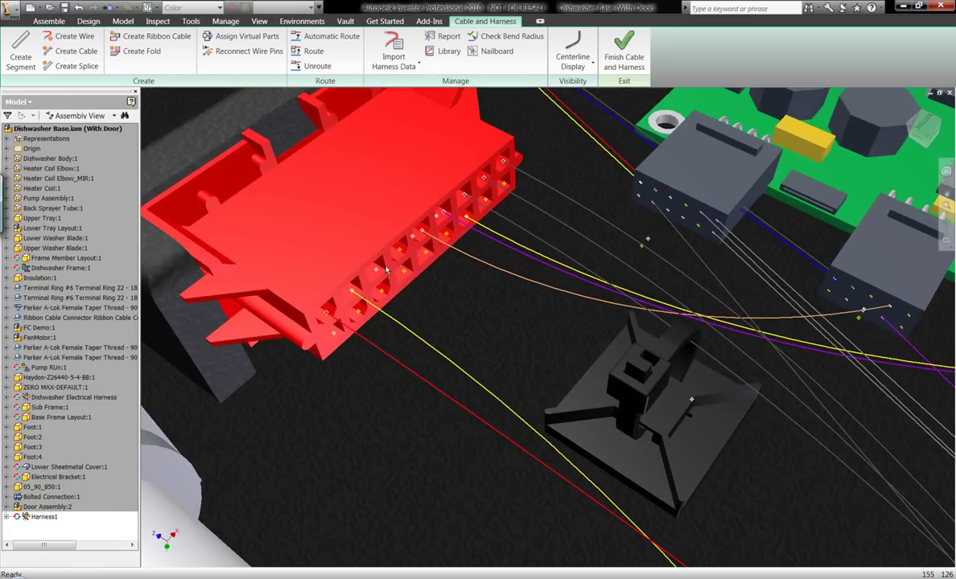
pyautogui.click(21, 52)
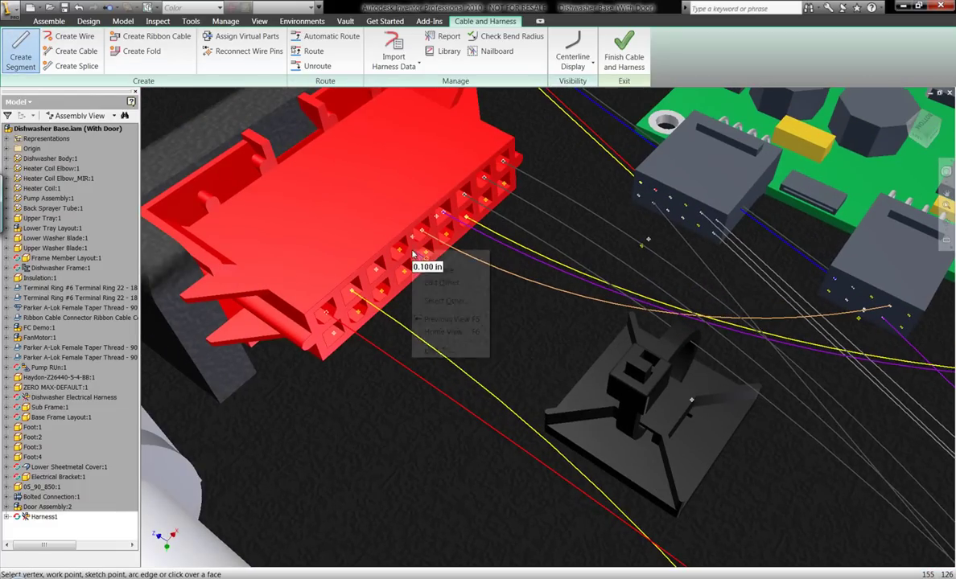
pyautogui.click(435, 283)
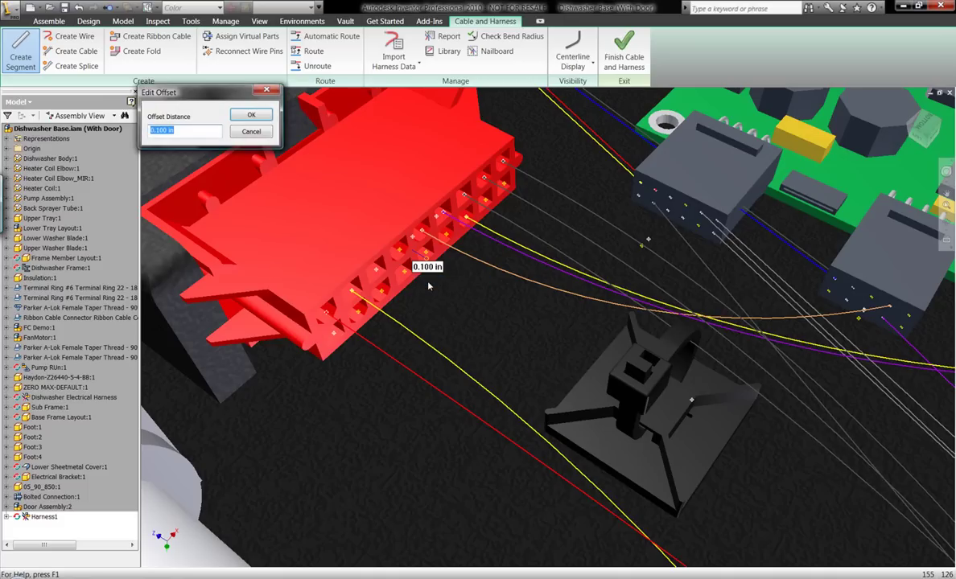
pyautogui.write('15mm')
pyautogui.press('Return')
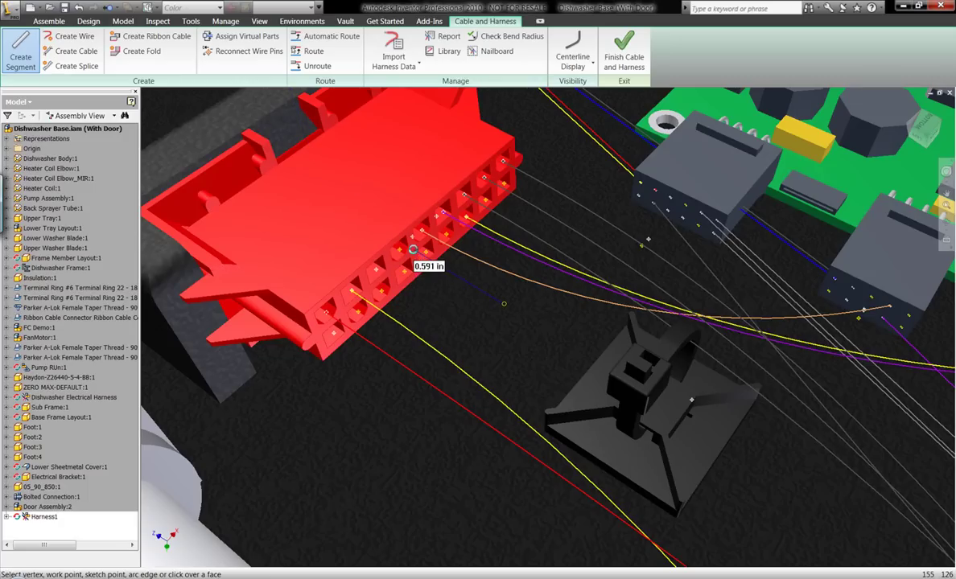
# Place the segment's start in front of the red connector's pins and route it through the two nearest cable clips
pyautogui.click(413, 251)
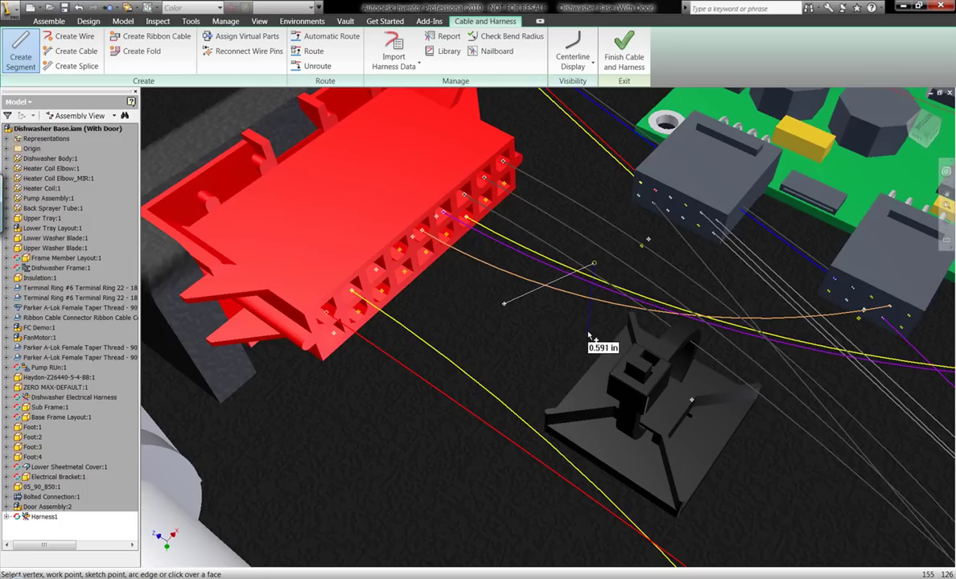
pyautogui.keyDown('shift'); pyautogui.moveTo(588, 335); pyautogui.dragTo(622, 338, button='middle'); pyautogui.keyUp('shift')
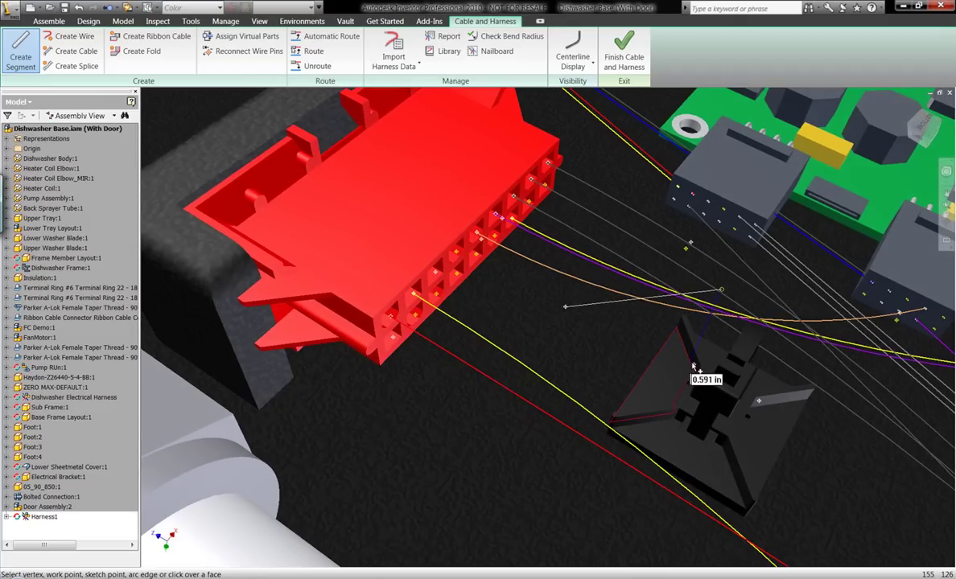
pyautogui.click(693, 367)
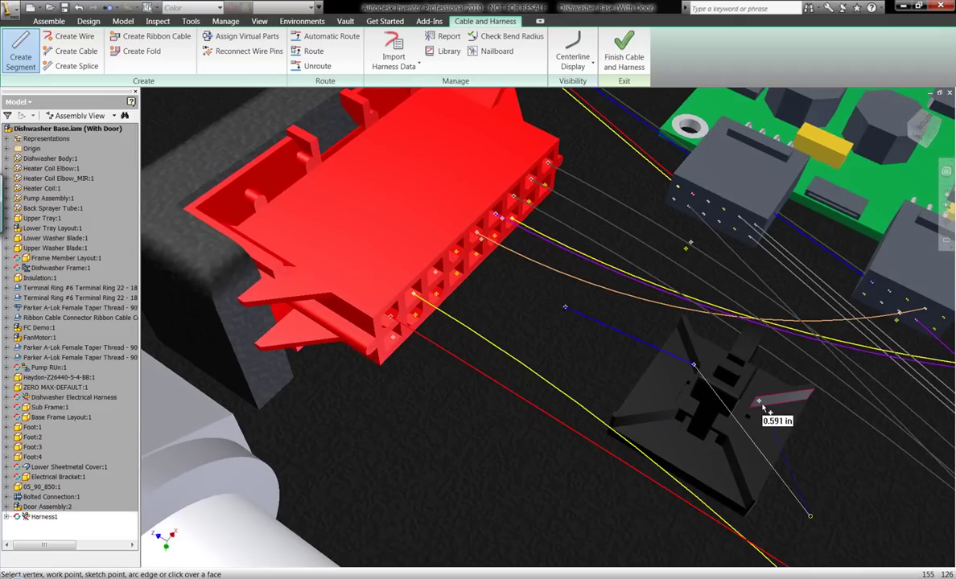
pyautogui.click(923, 123)
pyautogui.scroll(3, 842, 218)
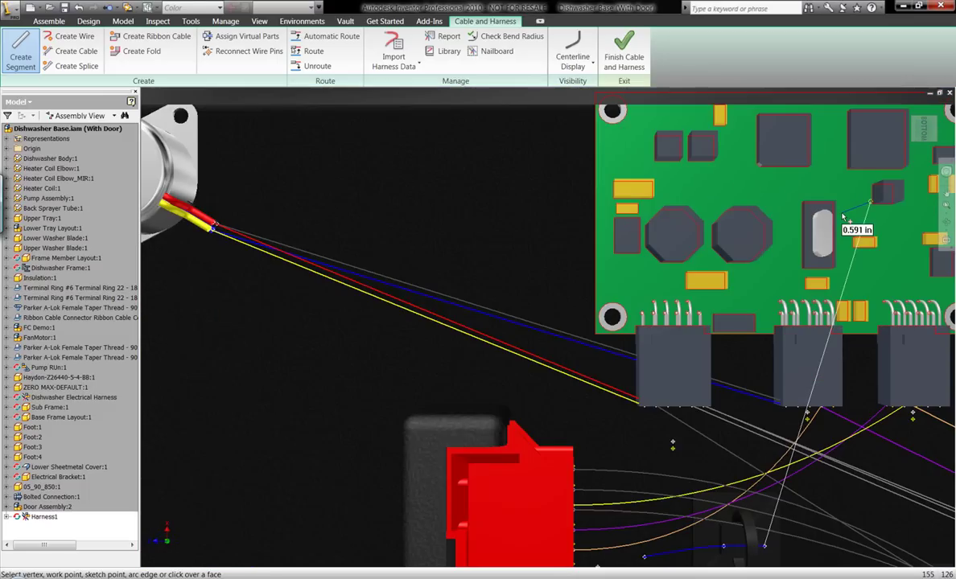
pyautogui.moveTo(823, 279); pyautogui.dragTo(421, 78, button='middle')
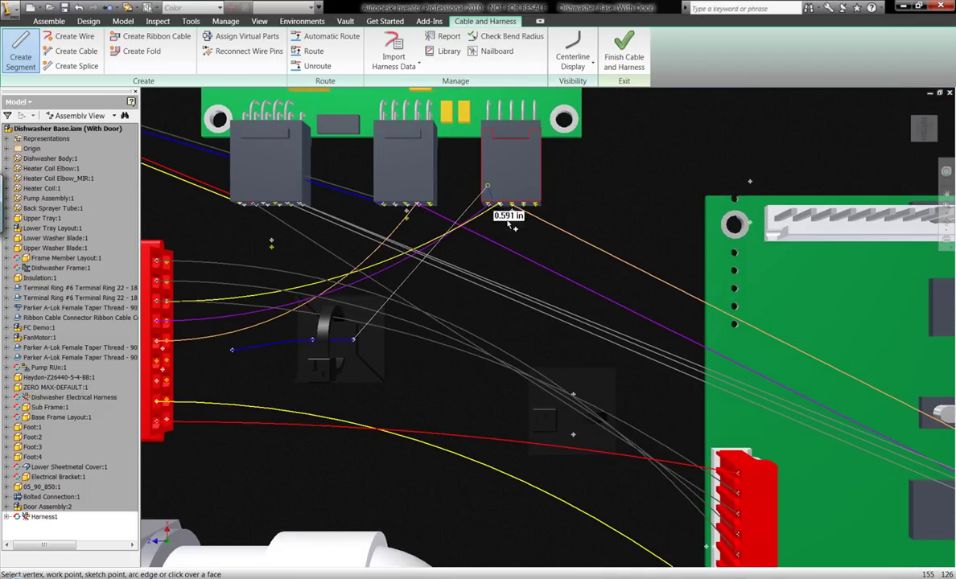
pyautogui.scroll(3, 566, 302)
pyautogui.scroll(3, 566, 302)
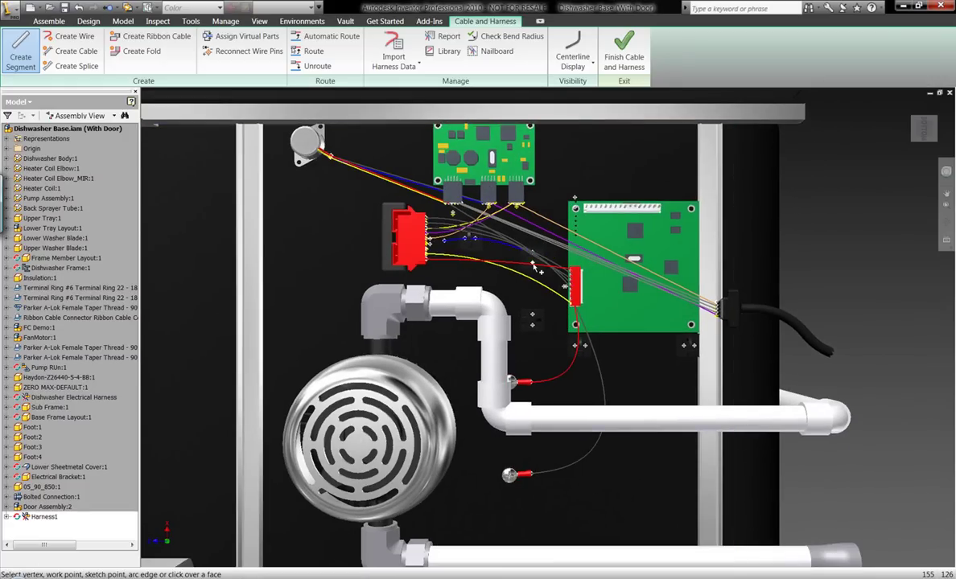
# Continue the segment through the next clip and the two clips along the edge of the large green board
pyautogui.click(533, 315)
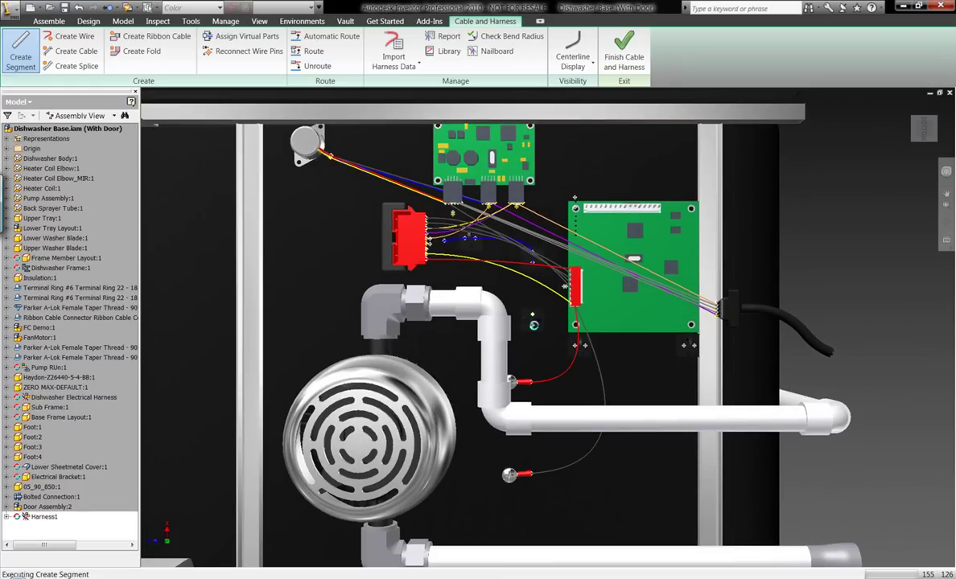
pyautogui.click(533, 326)
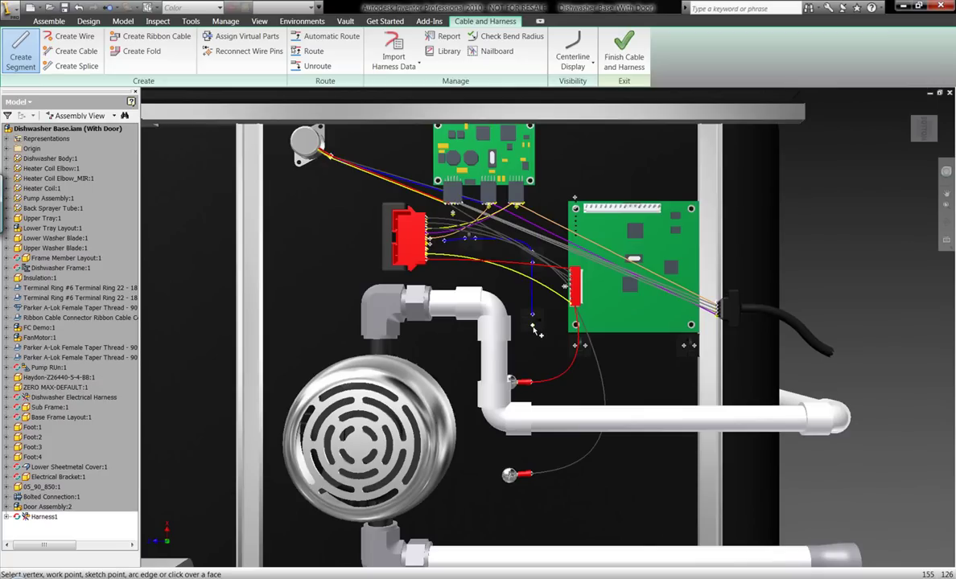
pyautogui.click(576, 344)
pyautogui.click(684, 347)
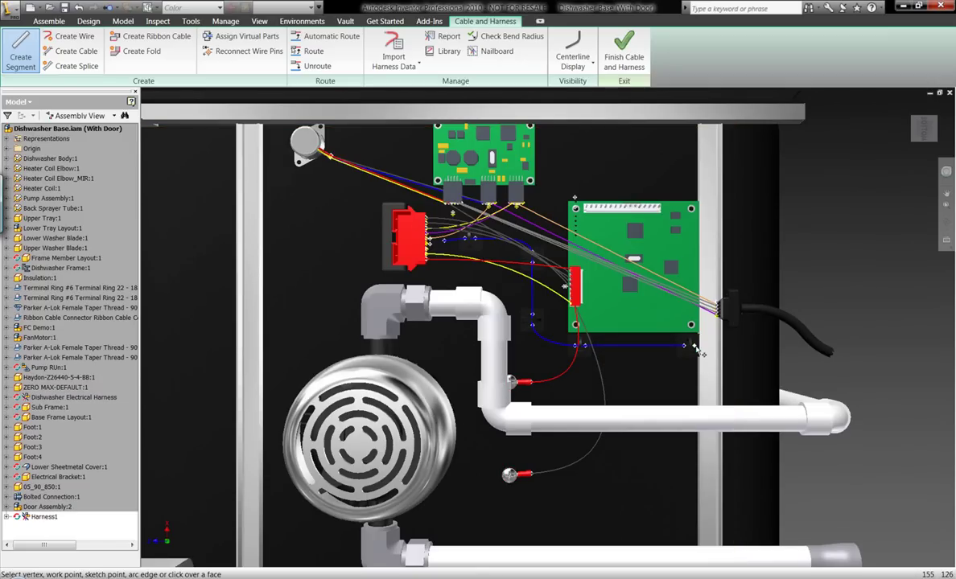
# End the main segment beside the black cable's connector at the frame and finish it
pyautogui.scroll(3, 718, 314)
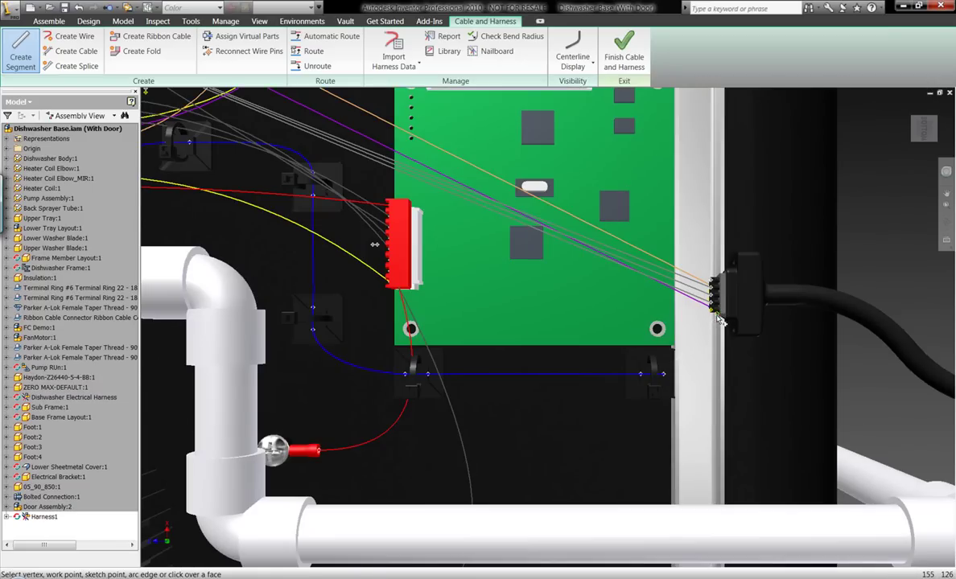
pyautogui.scroll(3, 719, 314)
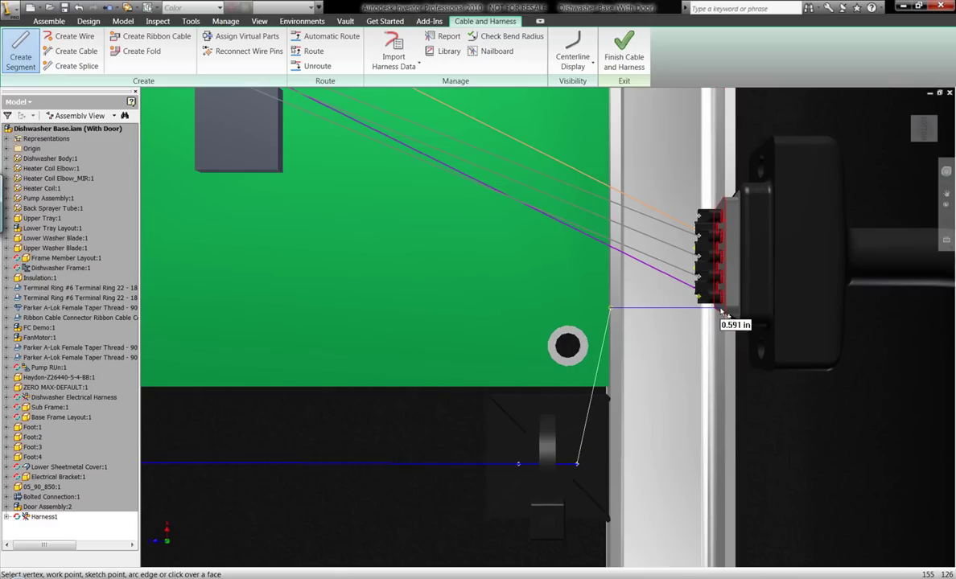
pyautogui.rightClick(492, 259)
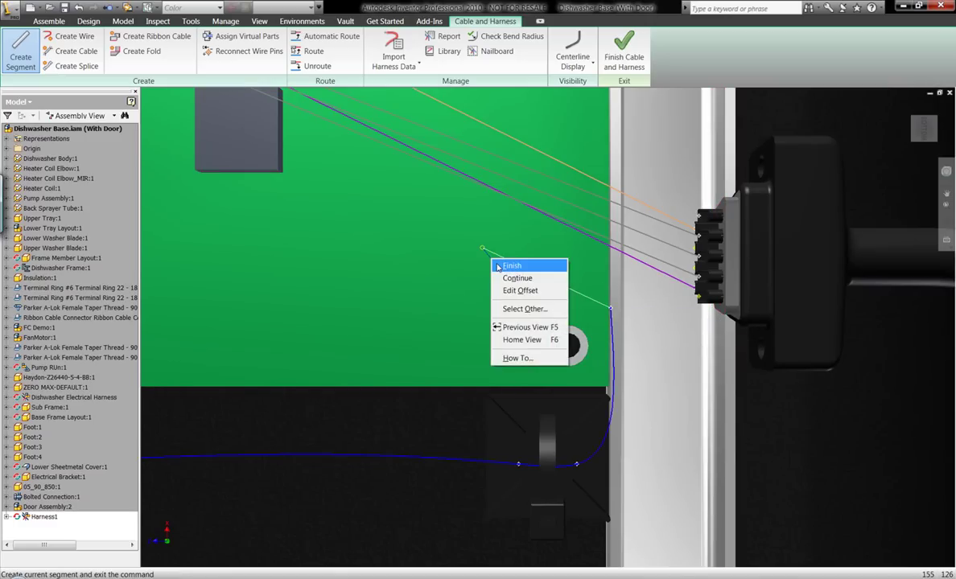
pyautogui.click(498, 266)
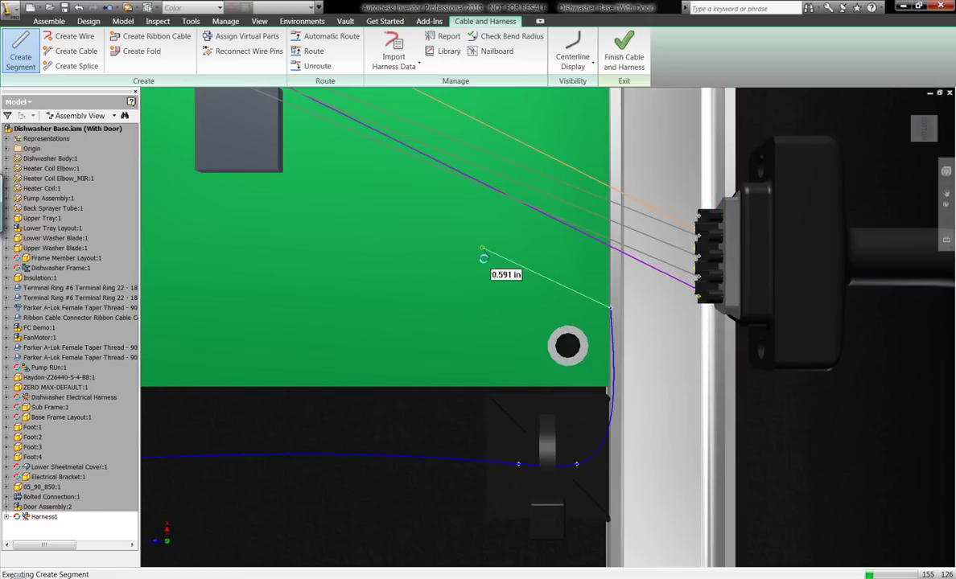
# Create branch segments to the main segment from the small board's three connectors and the large board's red connector
pyautogui.scroll(-5, 448, 243)
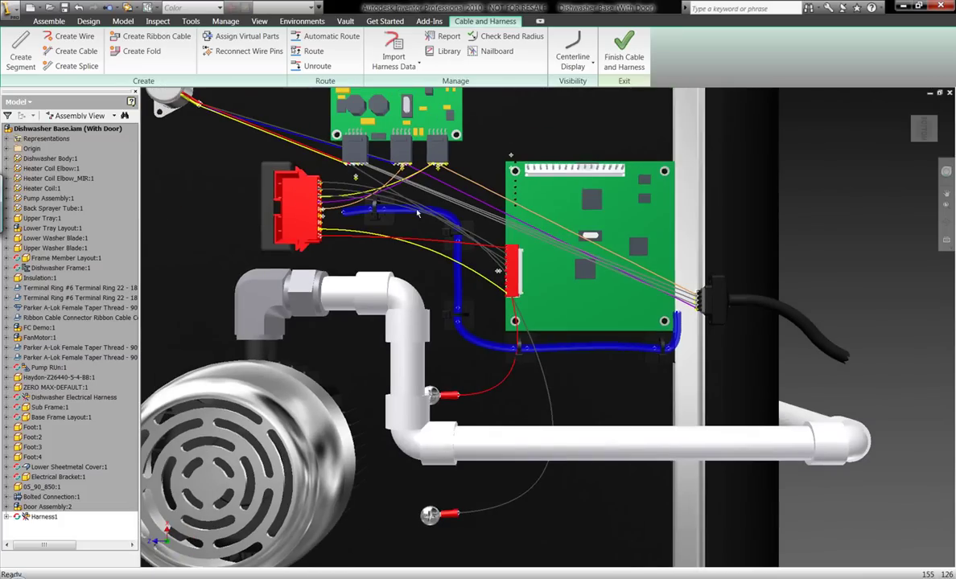
pyautogui.scroll(3, 359, 193)
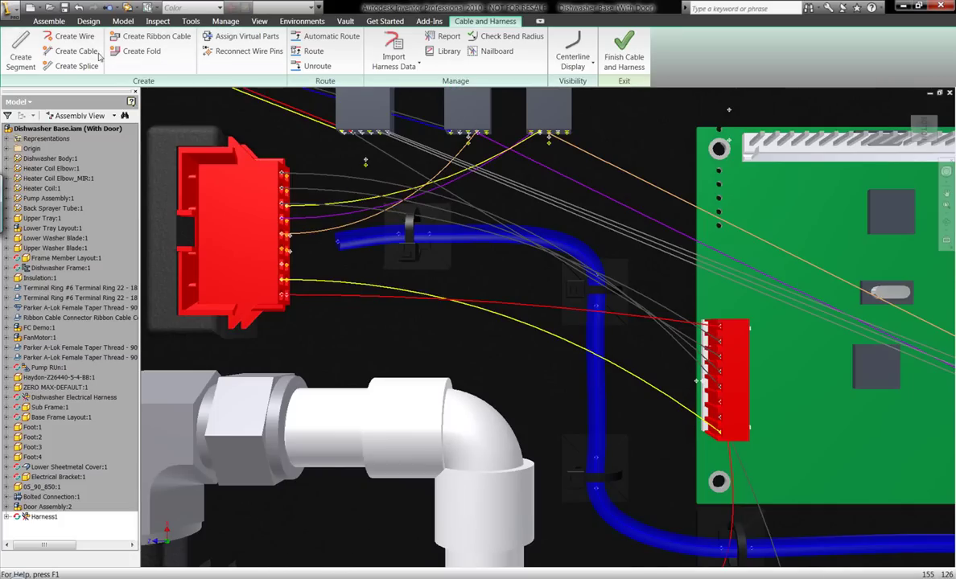
pyautogui.click(21, 51)
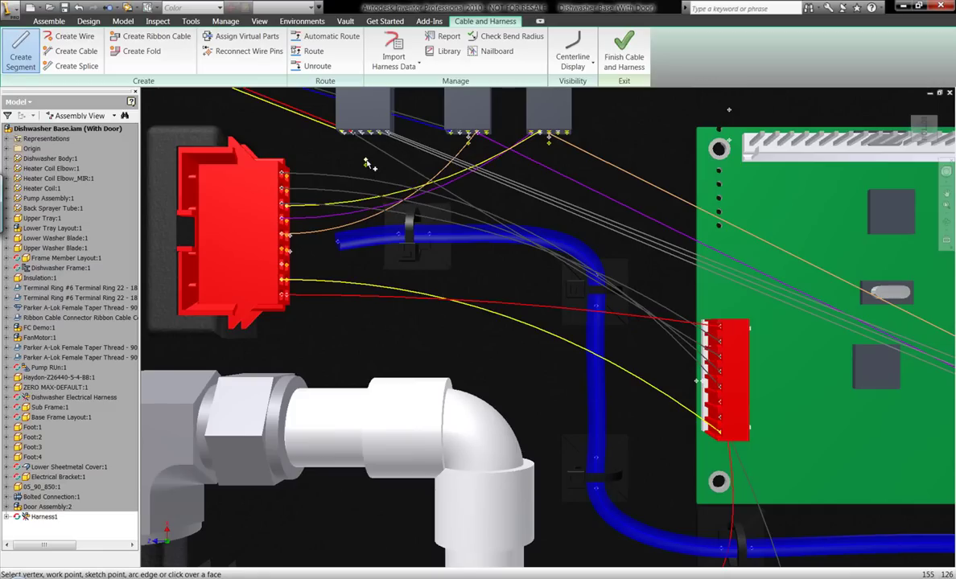
pyautogui.click(383, 233)
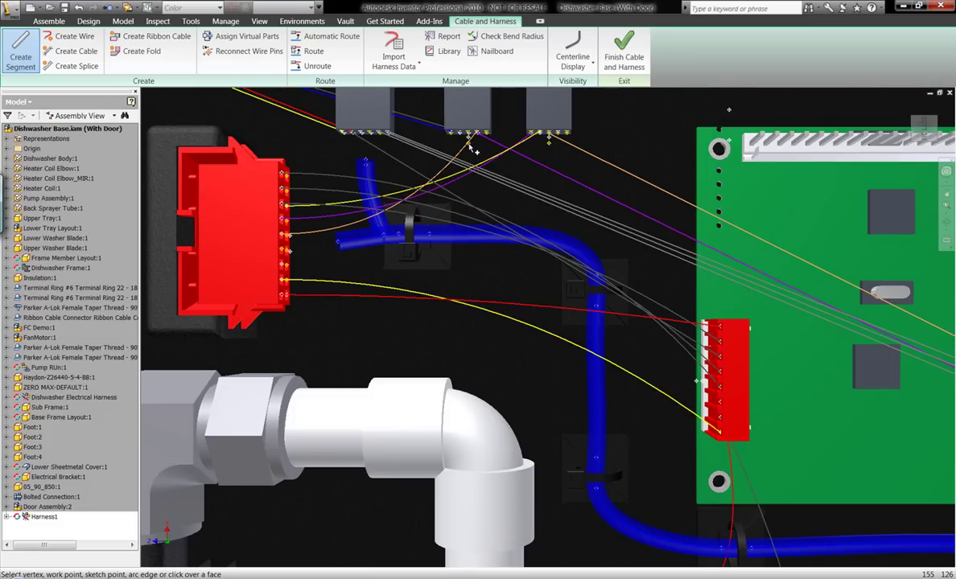
pyautogui.click(467, 233)
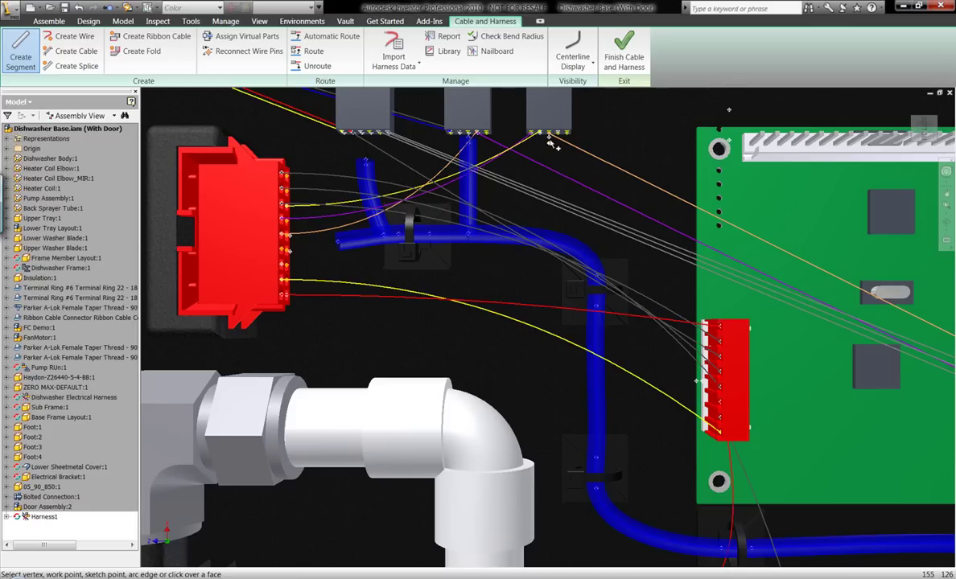
pyautogui.click(541, 240)
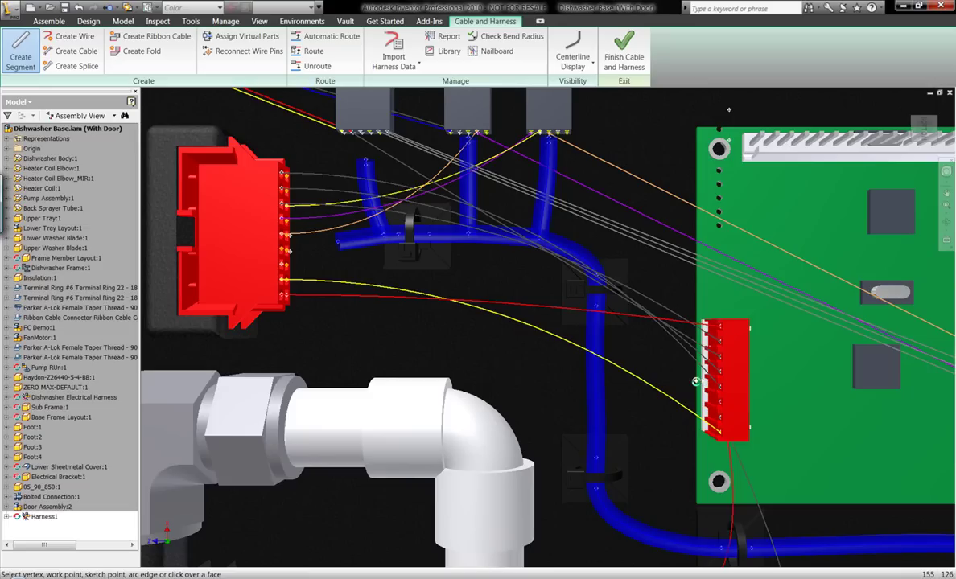
pyautogui.click(597, 379)
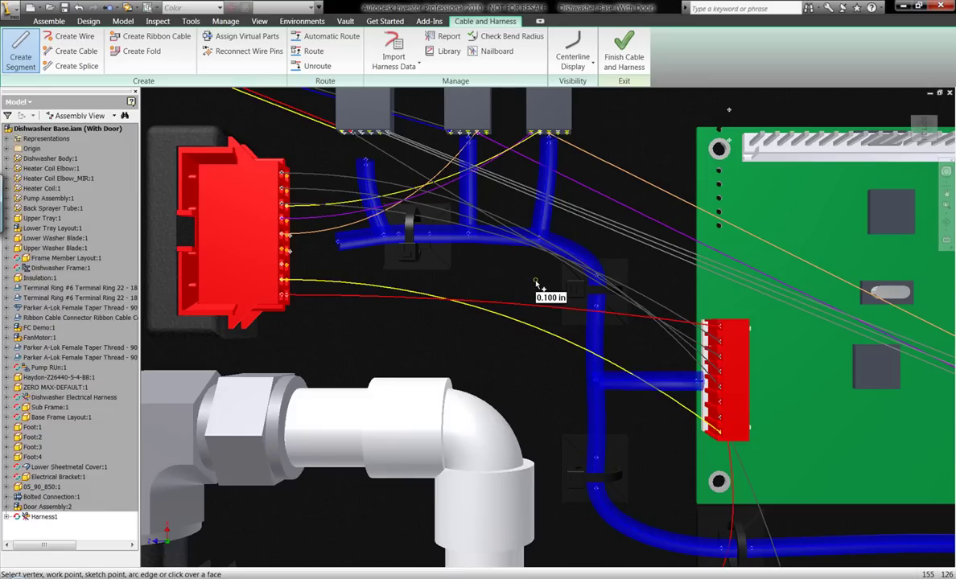
# Set the segment offset distance to .125 in and start a new segment at the small round motor's wire ends
pyautogui.scroll(3, 455, 245)
pyautogui.scroll(-5, 274, 145)
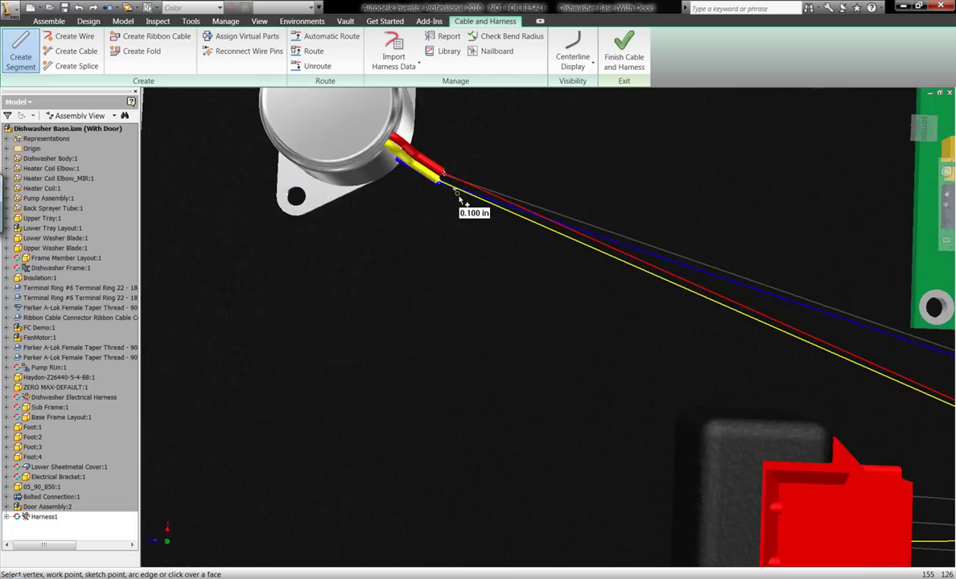
pyautogui.moveTo(459, 198)
pyautogui.mouseDown(button='middle')
pyautogui.moveTo(452, 232)
pyautogui.moveTo(465, 217)
pyautogui.mouseUp(button='middle')
pyautogui.scroll(2, 457, 201)
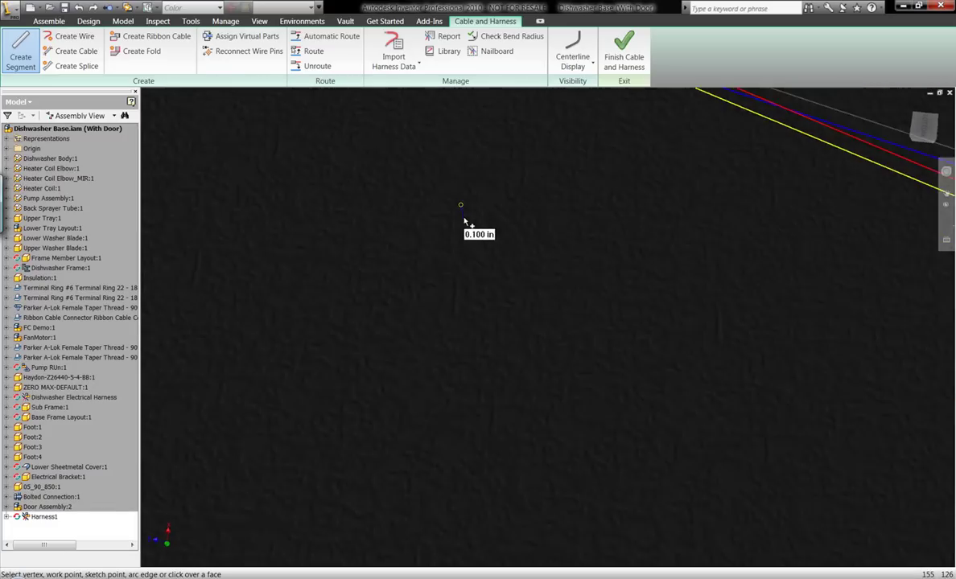
pyautogui.scroll(3, 465, 216)
pyautogui.scroll(-3, 467, 215)
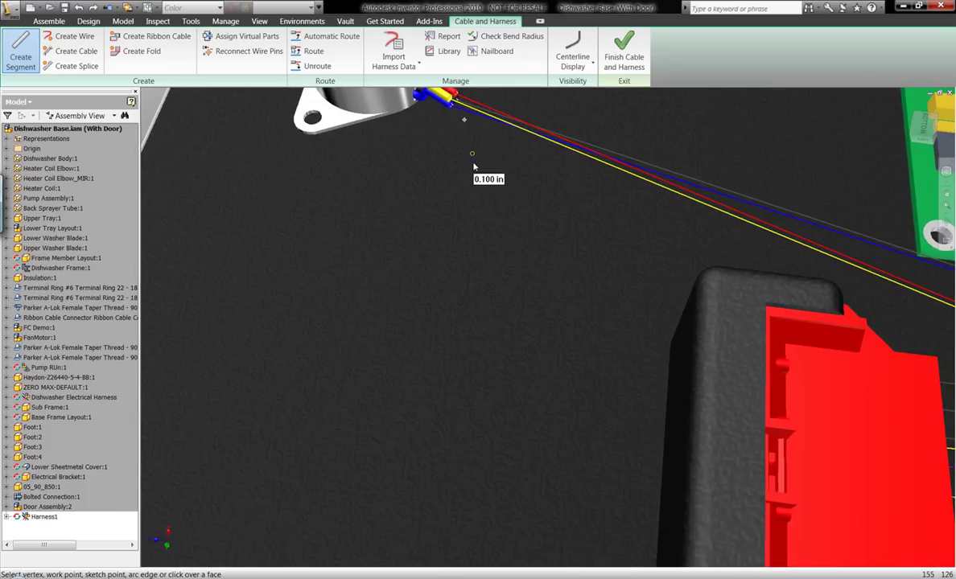
pyautogui.rightClick(474, 165)
pyautogui.click(499, 195)
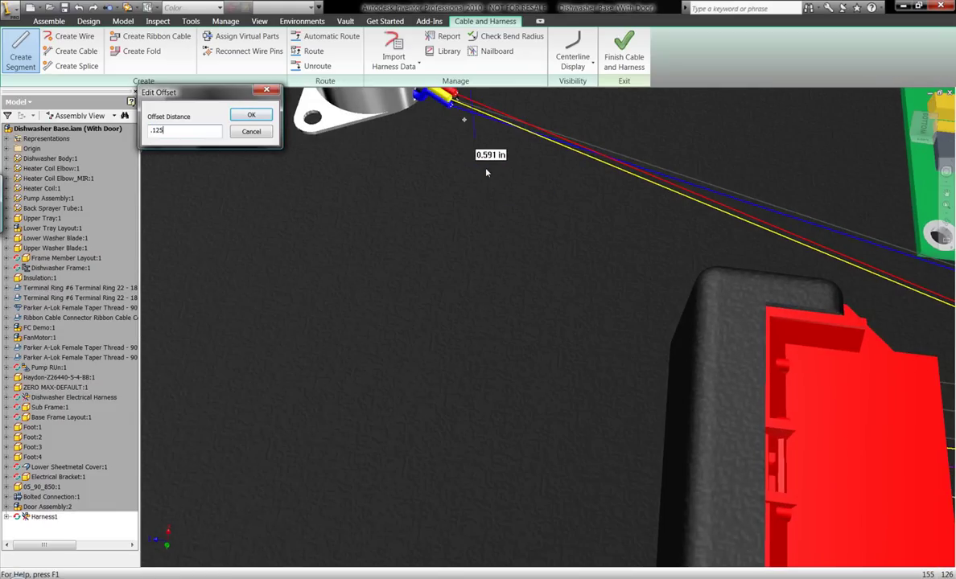
pyautogui.click(250, 115)
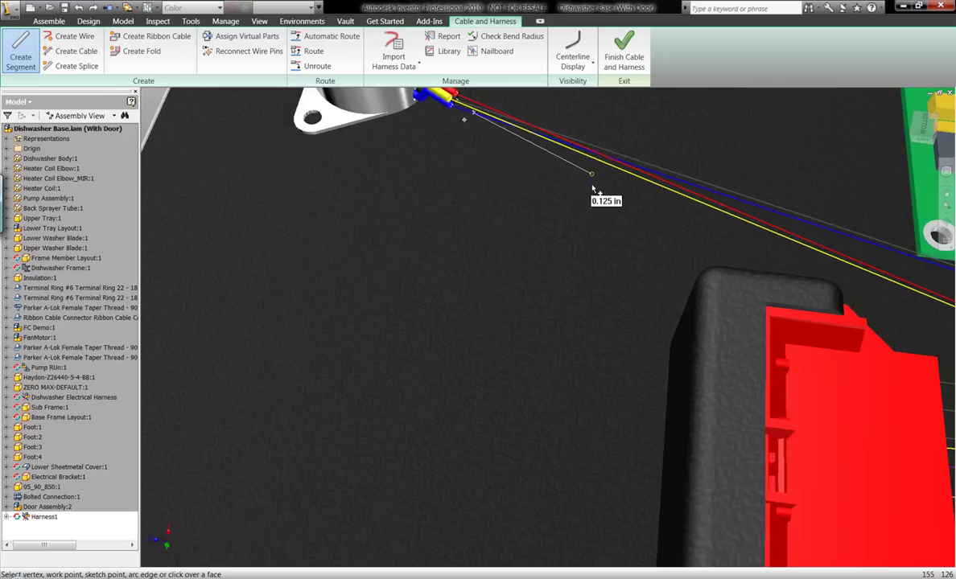
# Route the motor's segment past the large red connector and join it to the branch of the small board's nearest connector
pyautogui.scroll(3, 708, 226)
pyautogui.moveTo(708, 227); pyautogui.dragTo(627, 227, button='middle')
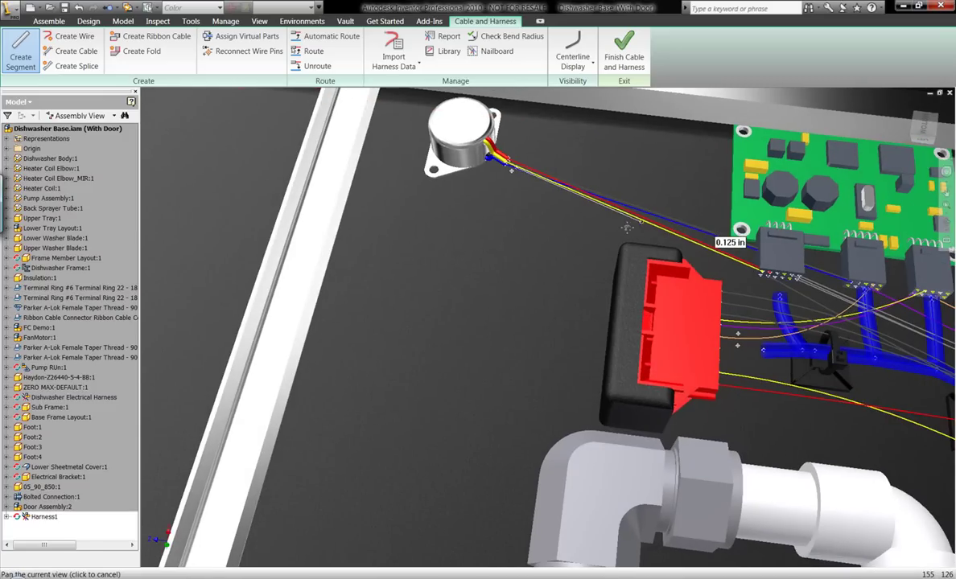
pyautogui.click(728, 275)
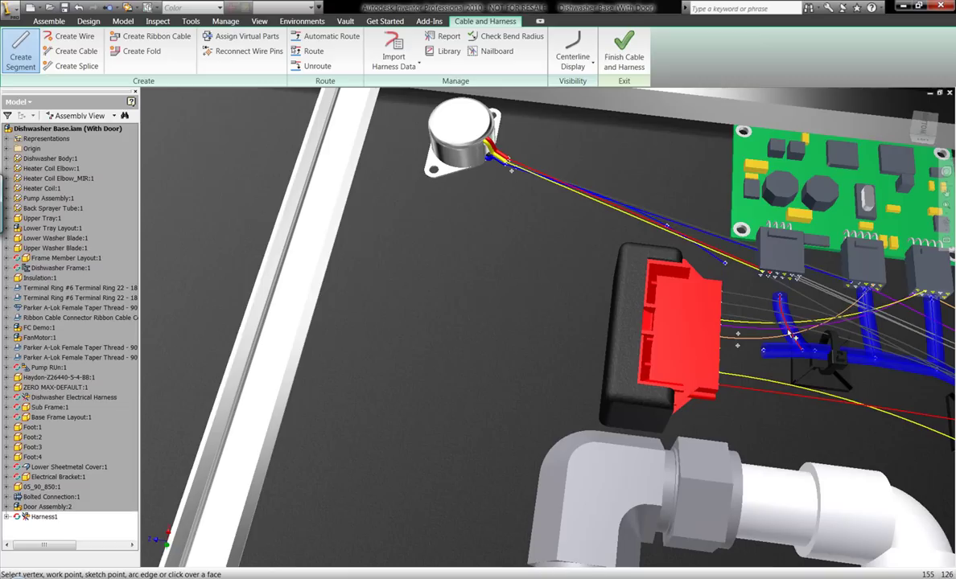
pyautogui.click(747, 303)
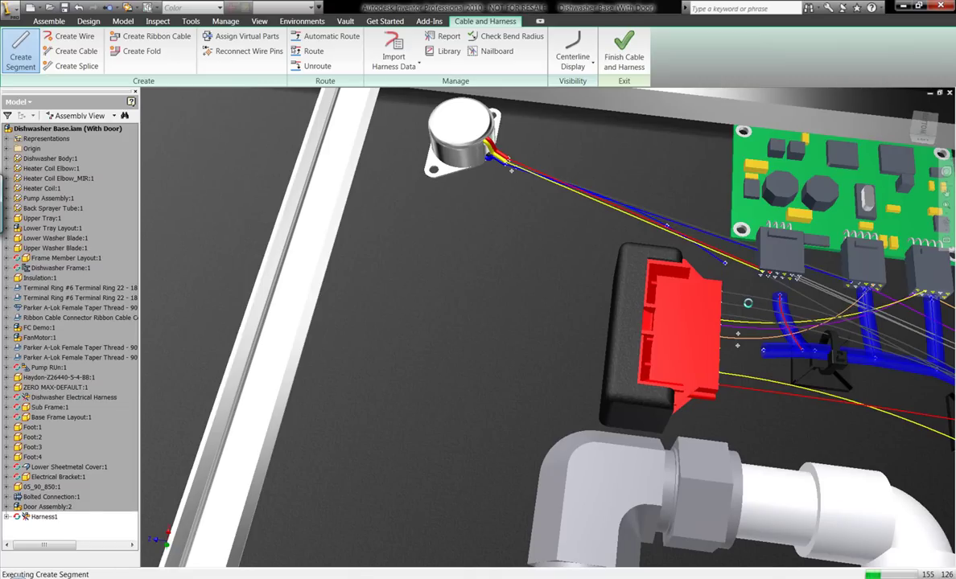
pyautogui.scroll(3, 784, 331)
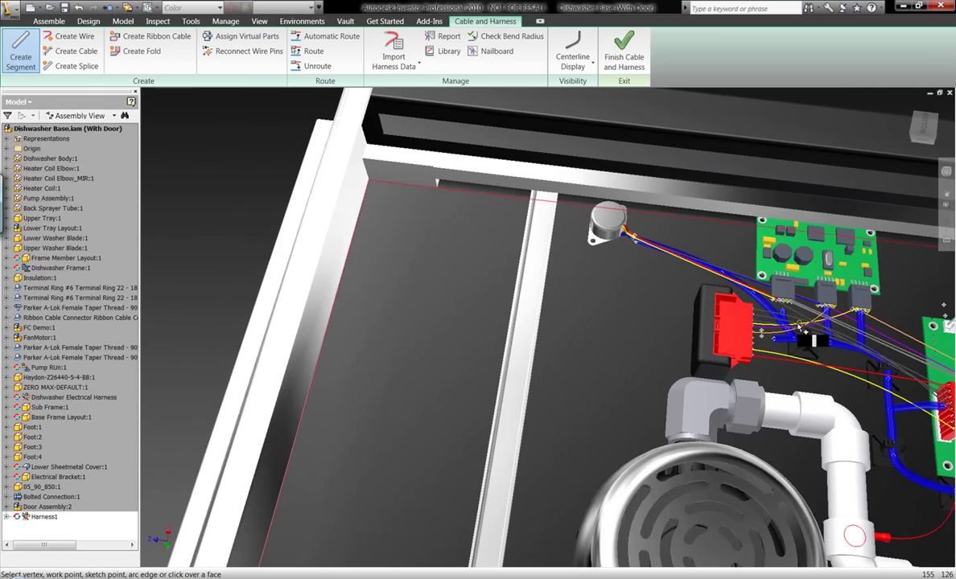
pyautogui.keyDown('shift'); pyautogui.moveTo(816, 336); pyautogui.dragTo(790, 374, button='middle'); pyautogui.keyUp('shift')
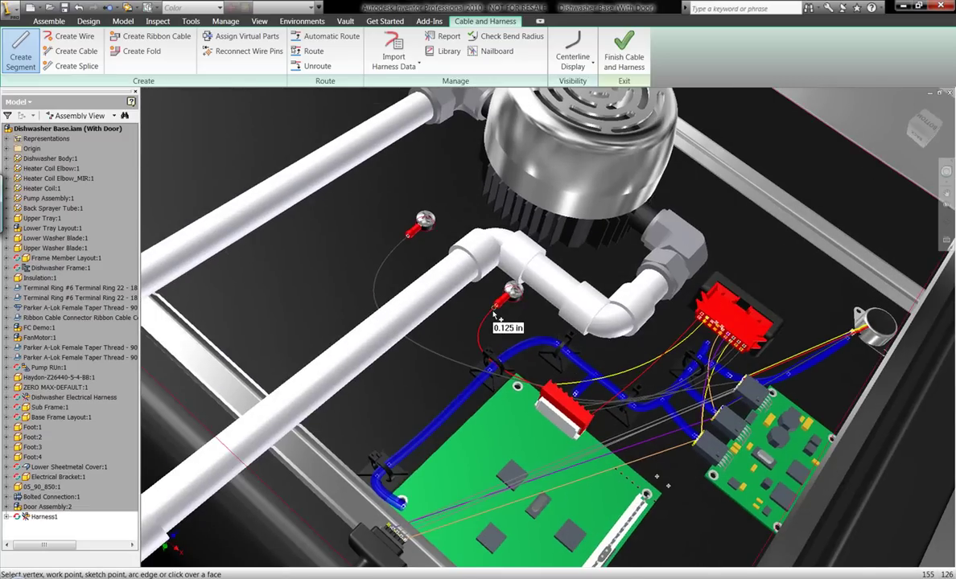
# Create branch segments from the two red ring terminals, joining the nearer one to the main segment and the farther one to that branch
pyautogui.scroll(-3, 491, 308)
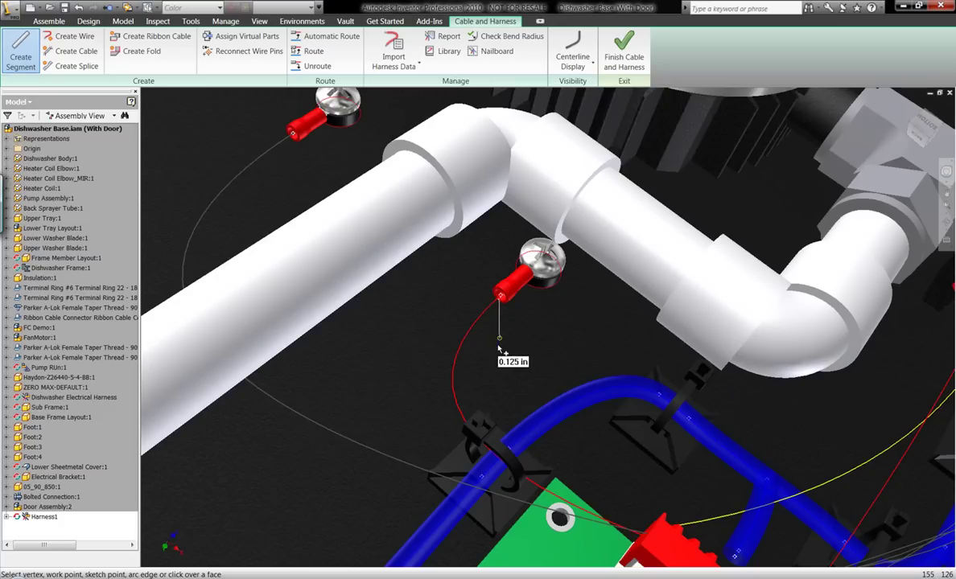
pyautogui.click(500, 338)
pyautogui.click(571, 408)
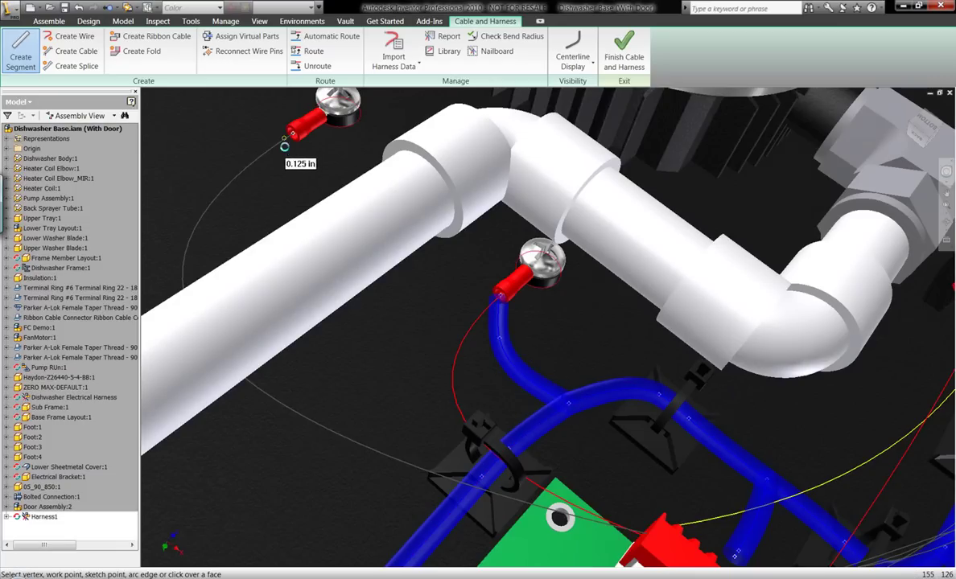
pyautogui.click(284, 139)
pyautogui.click(267, 212)
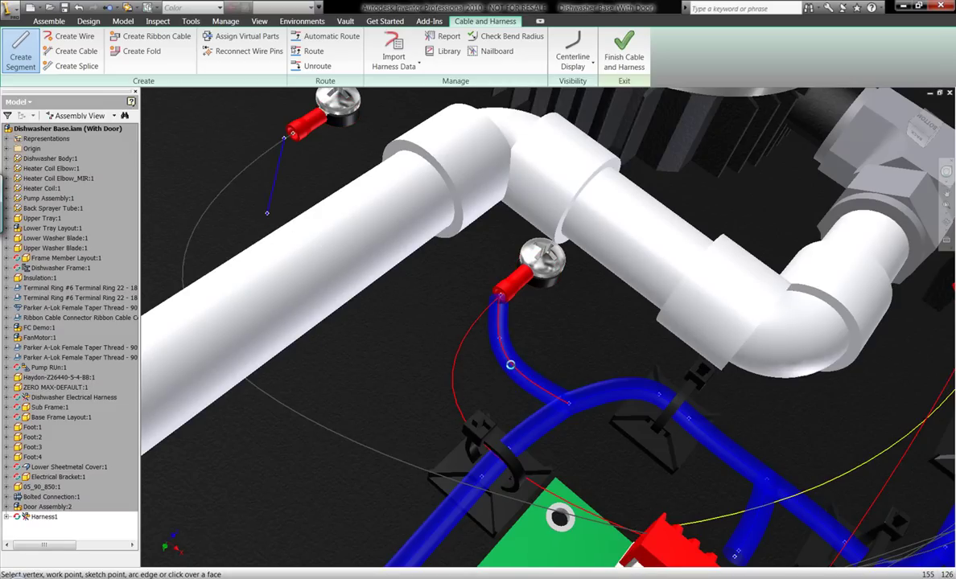
pyautogui.click(511, 365)
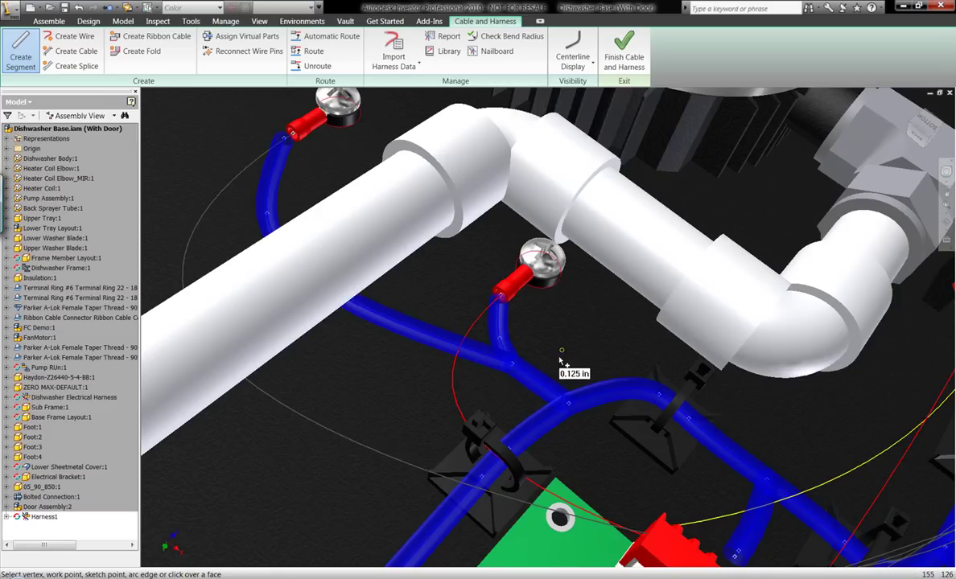
# Route the straight red wire between the two red connectors, using the large connector's end segment first and the large board's branch last
pyautogui.scroll(3, 561, 359)
pyautogui.keyDown('shift'); pyautogui.moveTo(561, 359); pyautogui.dragTo(600, 348, button='middle'); pyautogui.keyUp('shift')
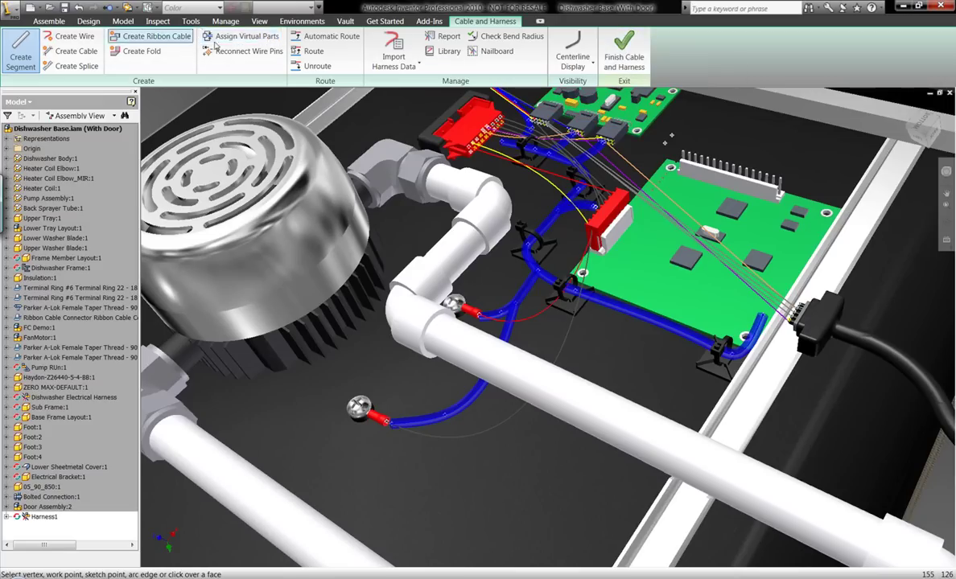
pyautogui.click(312, 51)
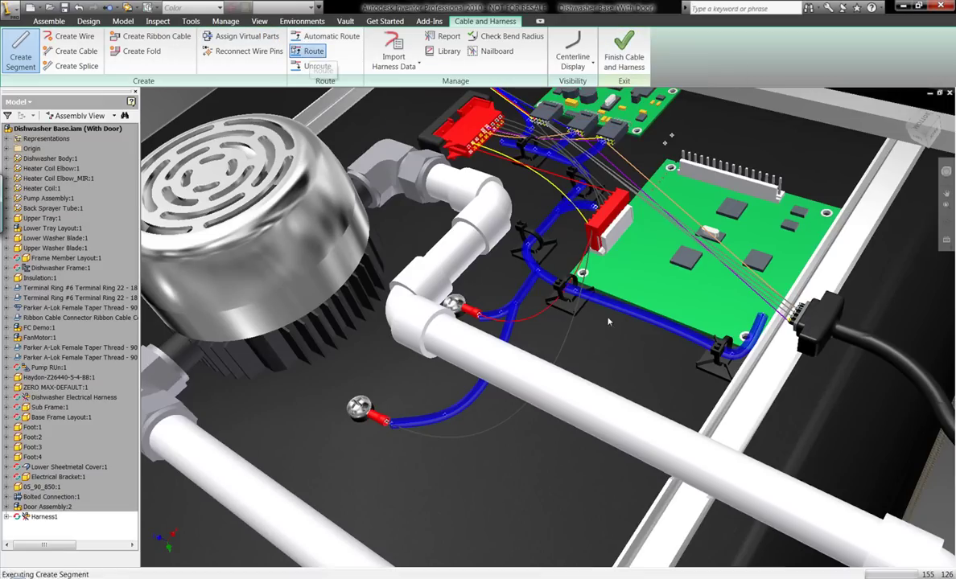
pyautogui.moveTo(525, 240); pyautogui.dragTo(557, 322, button='middle')
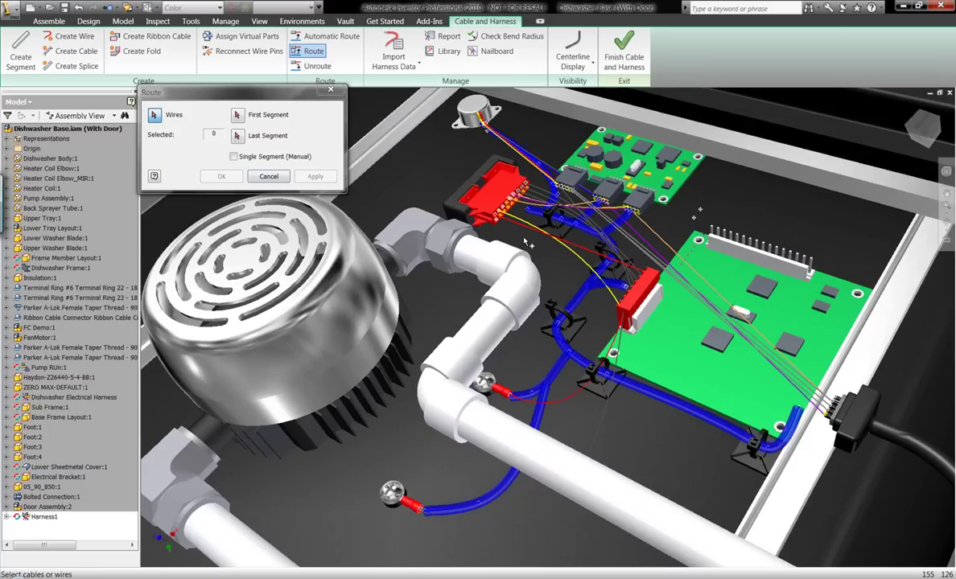
pyautogui.scroll(4, 527, 238)
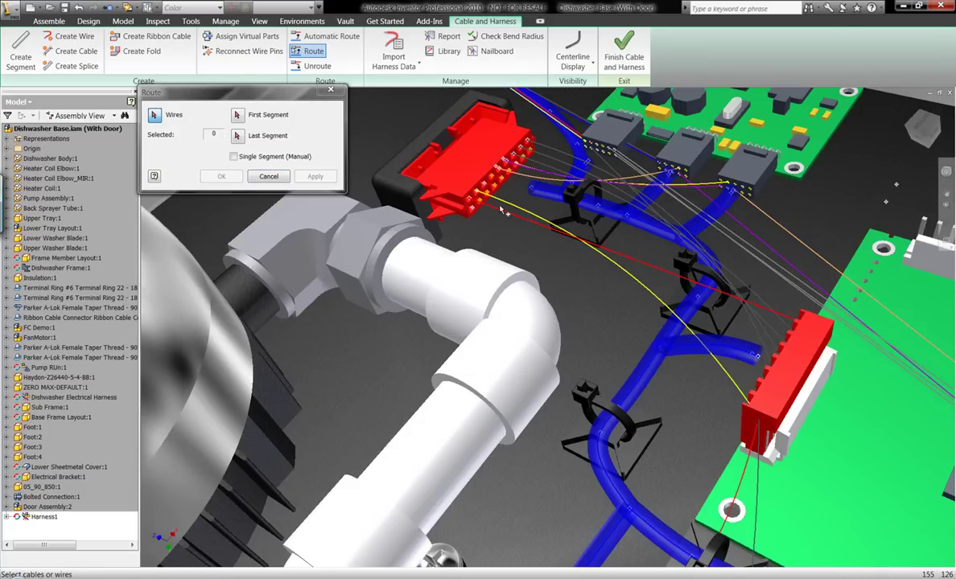
pyautogui.click(500, 222)
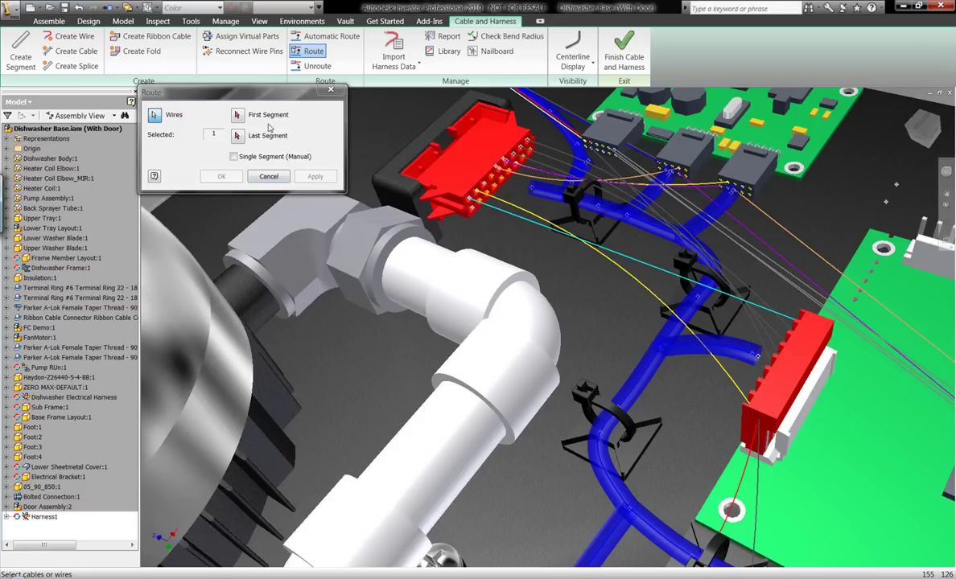
pyautogui.click(238, 116)
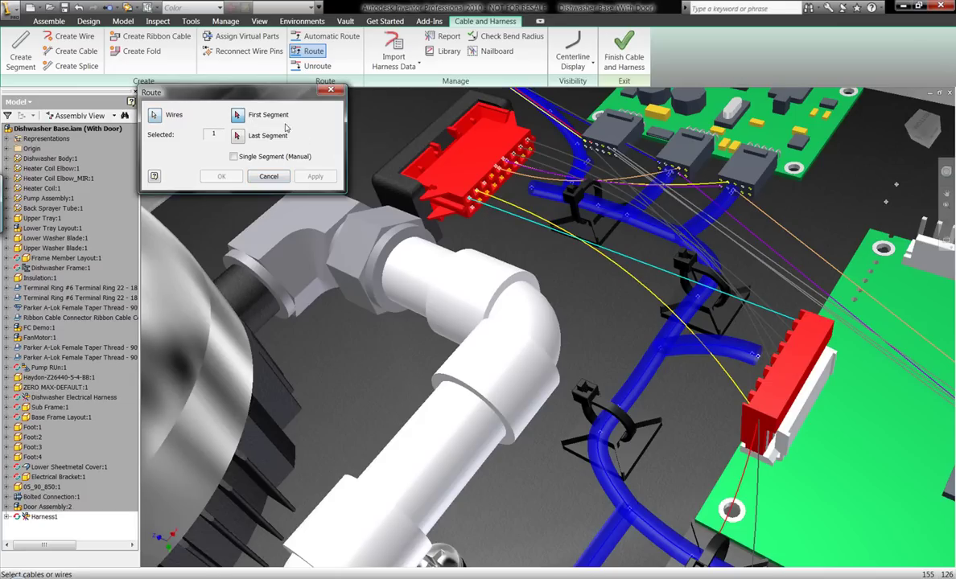
pyautogui.click(553, 197)
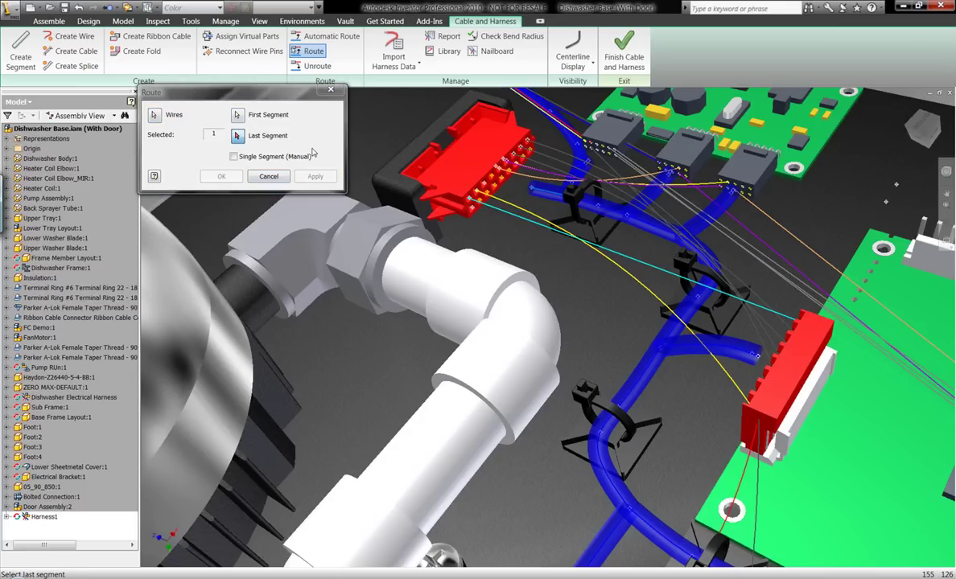
pyautogui.click(737, 352)
pyautogui.click(314, 178)
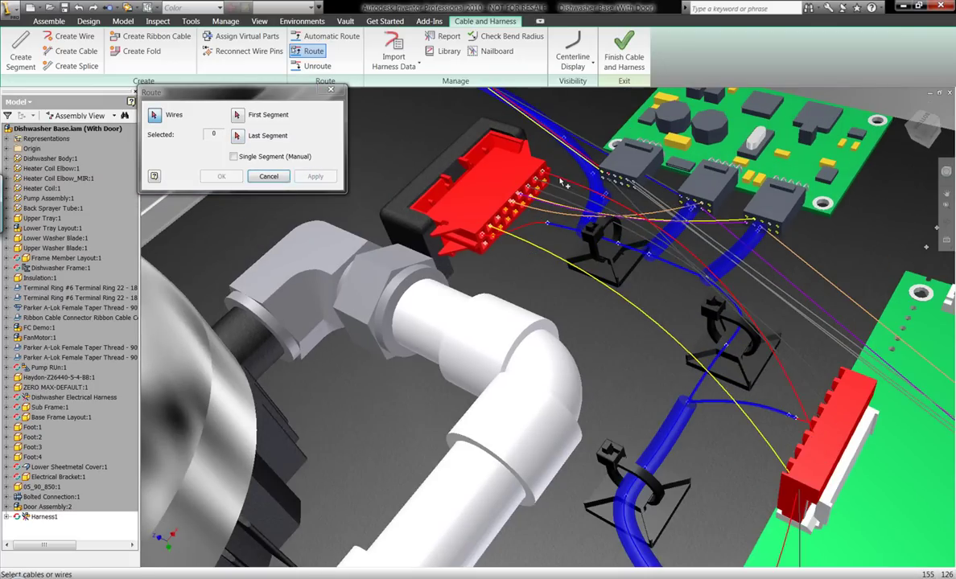
# Route the second red wire between the two red connectors through the same first and last segments and finish routing
pyautogui.click(557, 179)
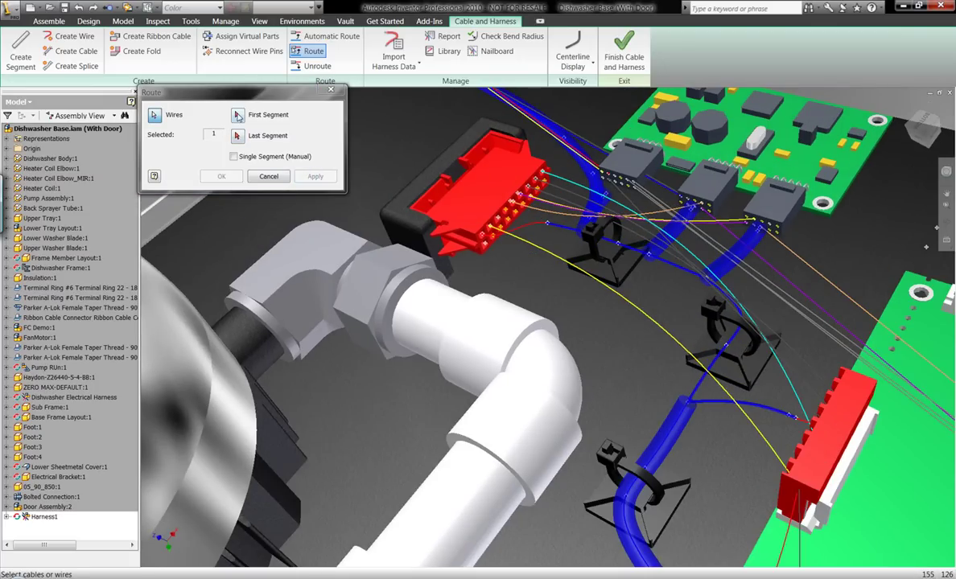
pyautogui.click(237, 116)
pyautogui.click(555, 228)
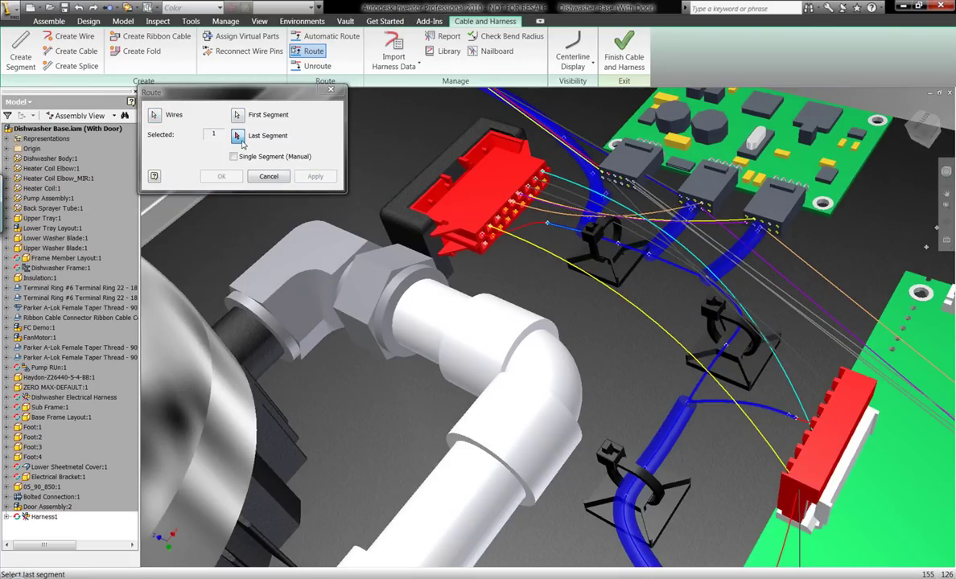
pyautogui.click(761, 411)
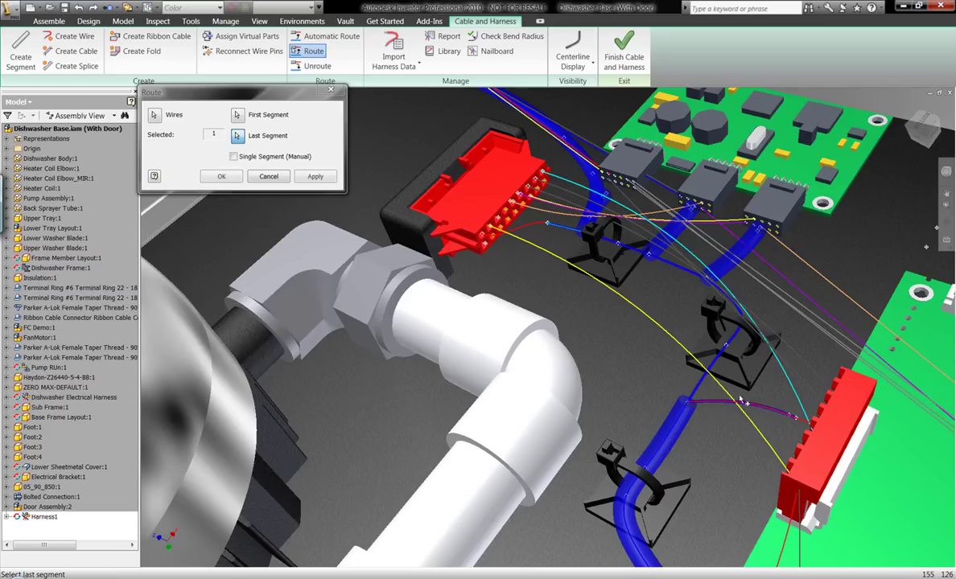
pyautogui.click(228, 179)
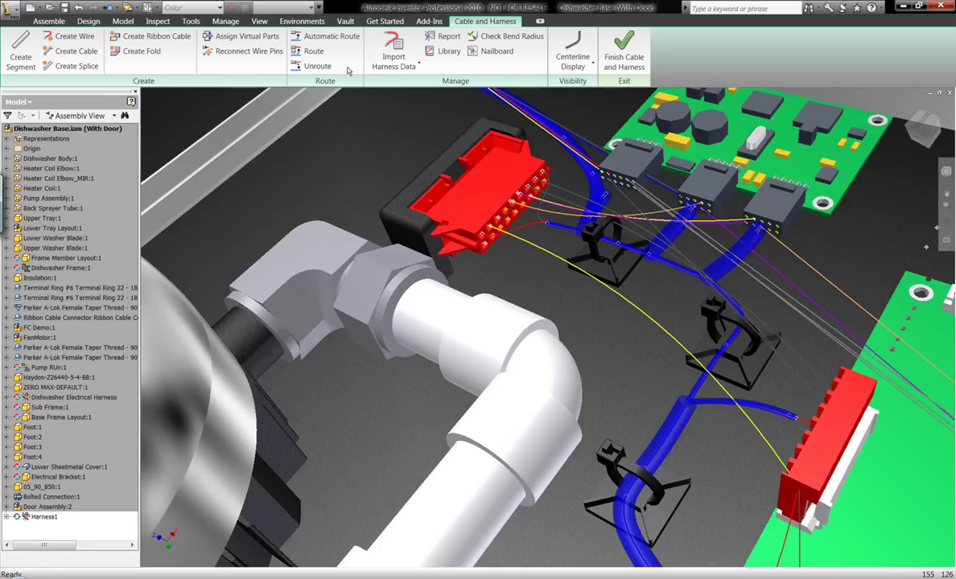
# Automatically route all unrouted wires through the harness segments
pyautogui.click(317, 39)
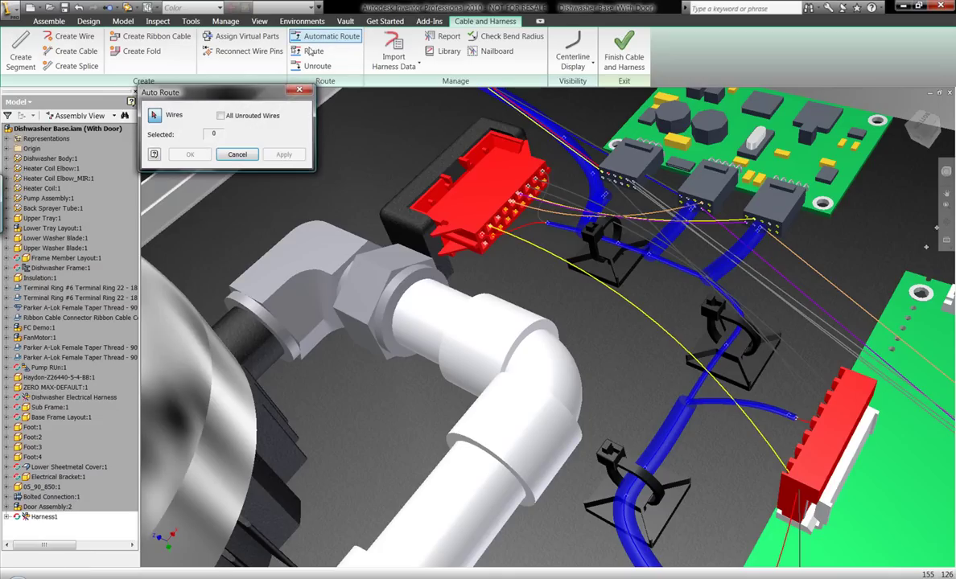
pyautogui.click(221, 115)
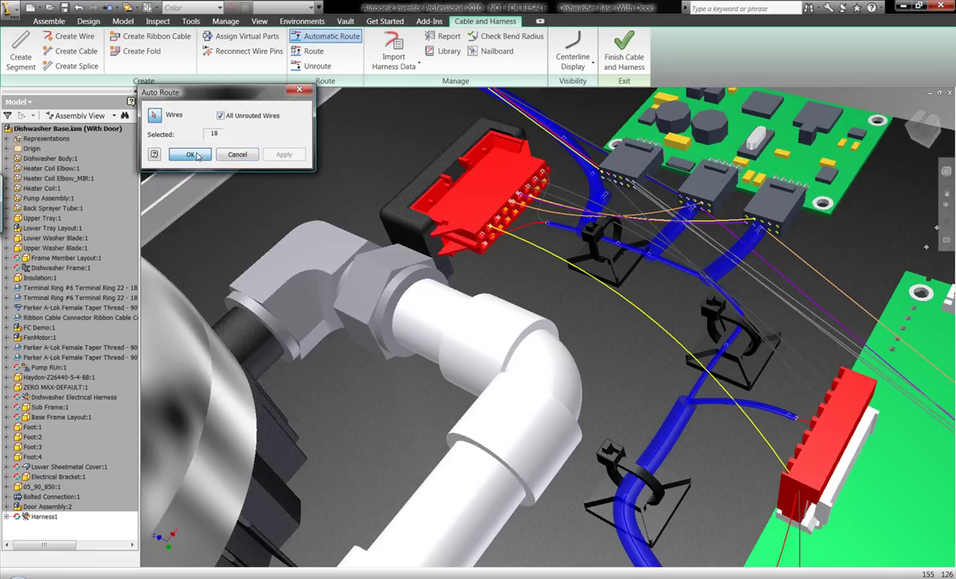
pyautogui.click(192, 153)
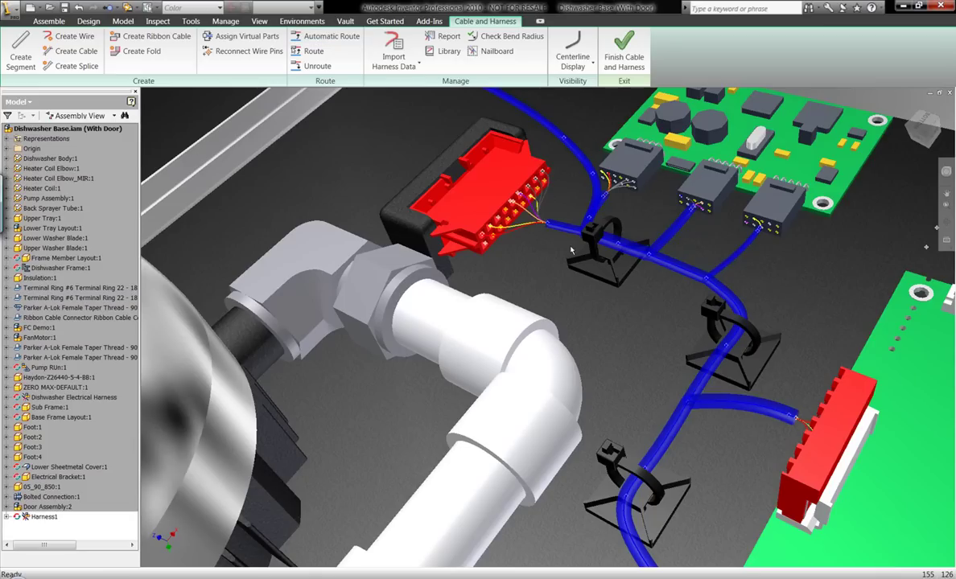
# Inspect the routed harness around the red connectors, the small round motor, the circuit boards and the ring terminals
pyautogui.scroll(5, 564, 244)
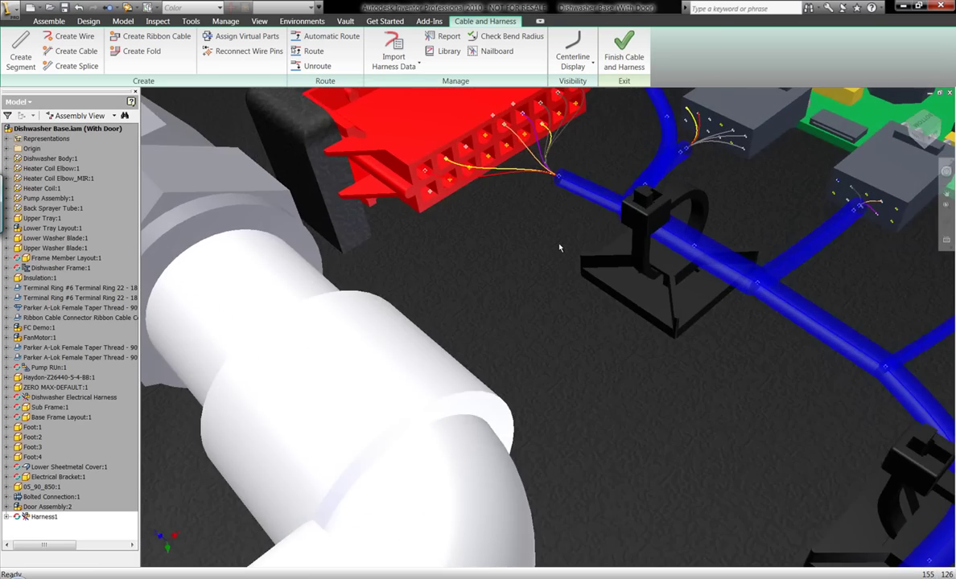
pyautogui.press('F5')
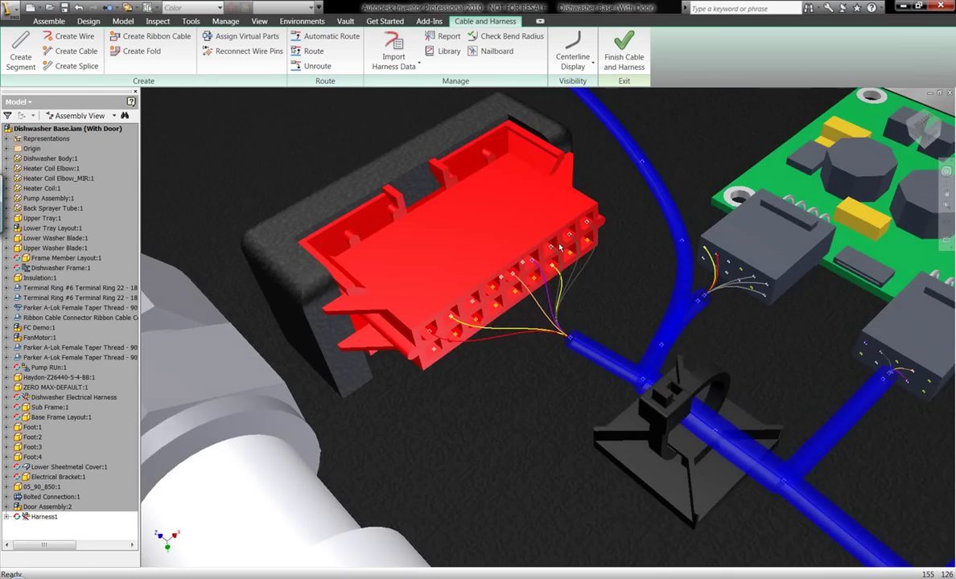
pyautogui.press('F5')
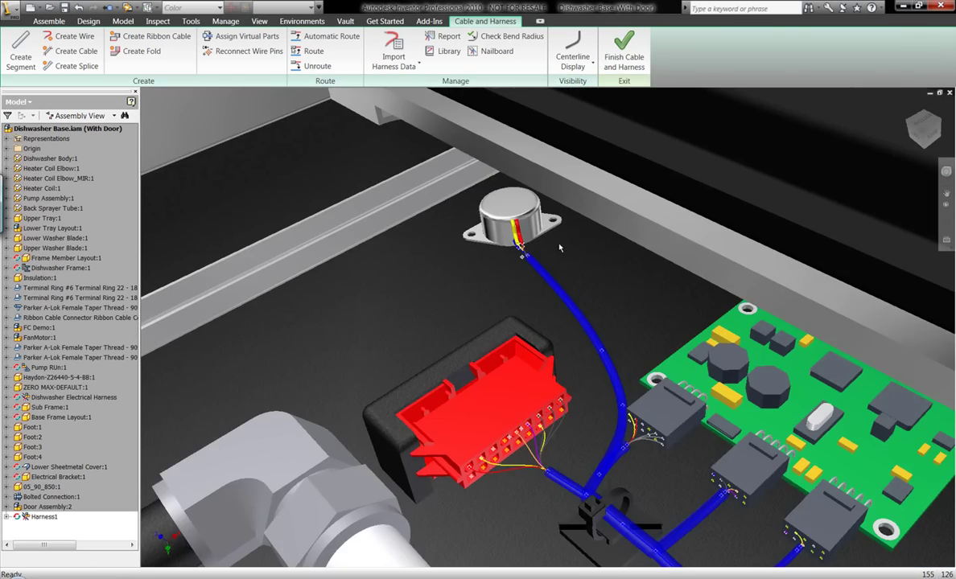
pyautogui.press('F5')
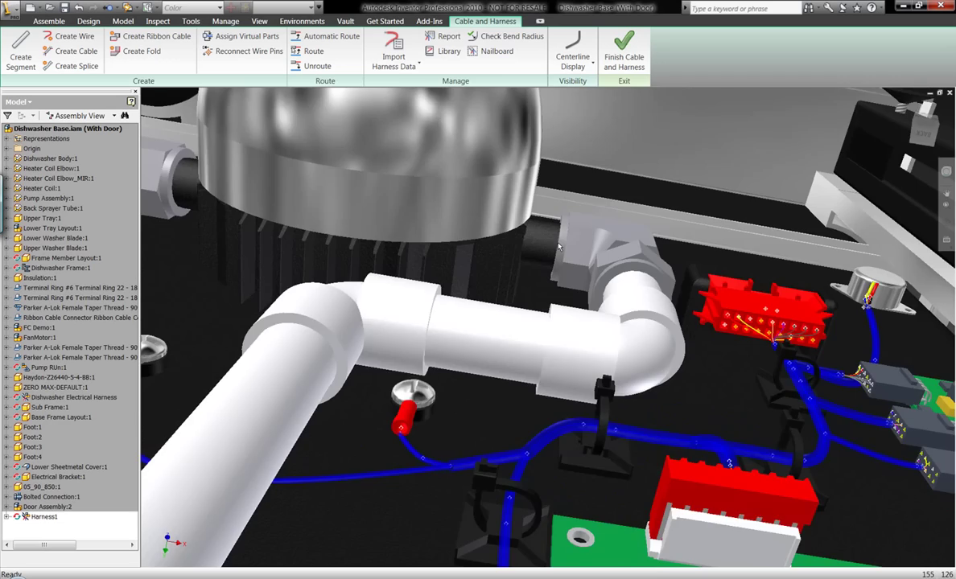
pyautogui.press('F5')
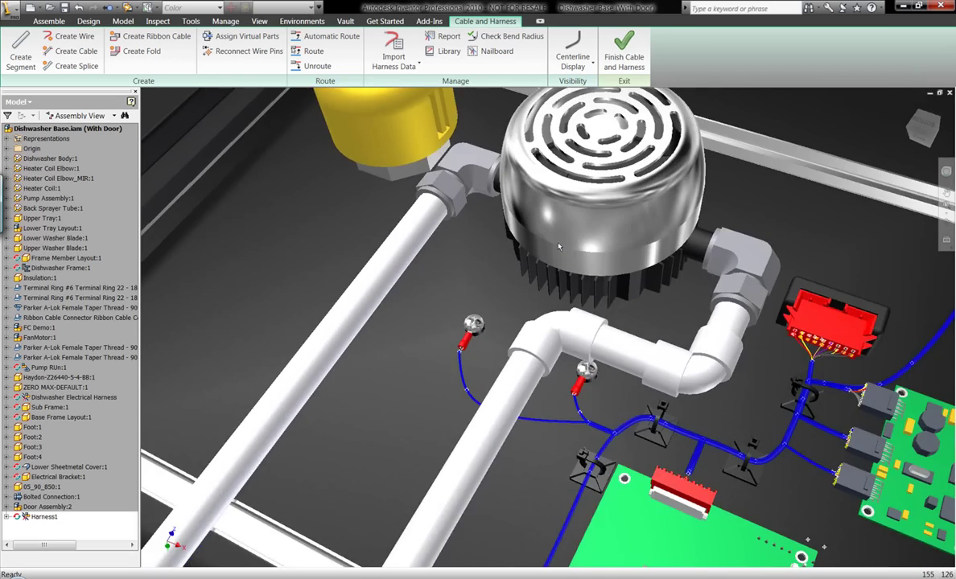
pyautogui.press('F5')
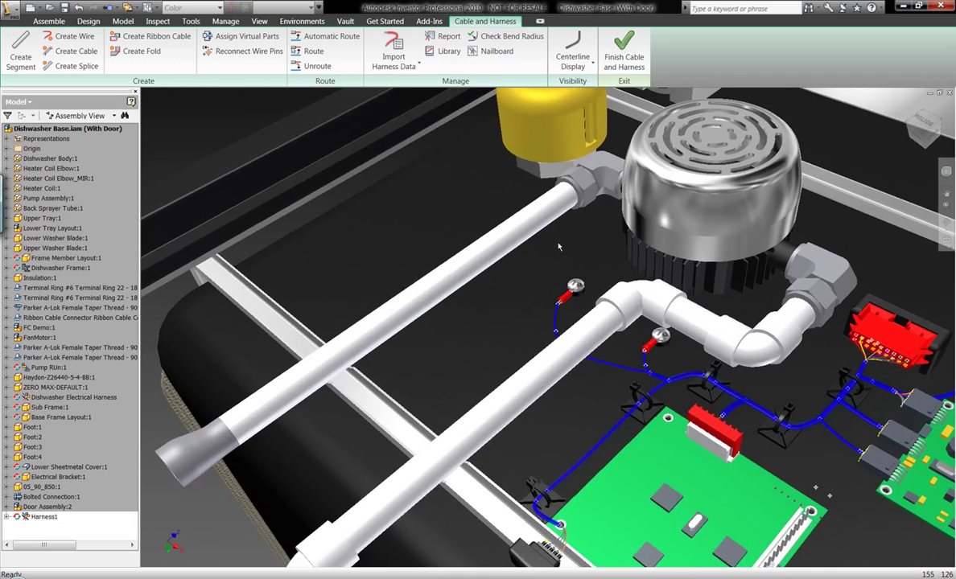
pyautogui.press('F5')
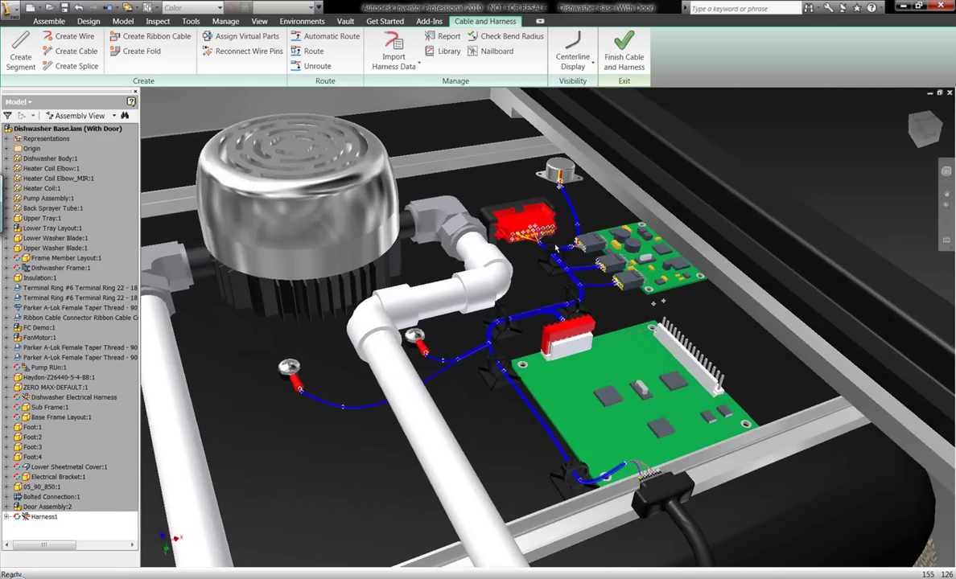
# Finish the harness edit and activate the assembly's Master level of detail
pyautogui.click(624, 57)
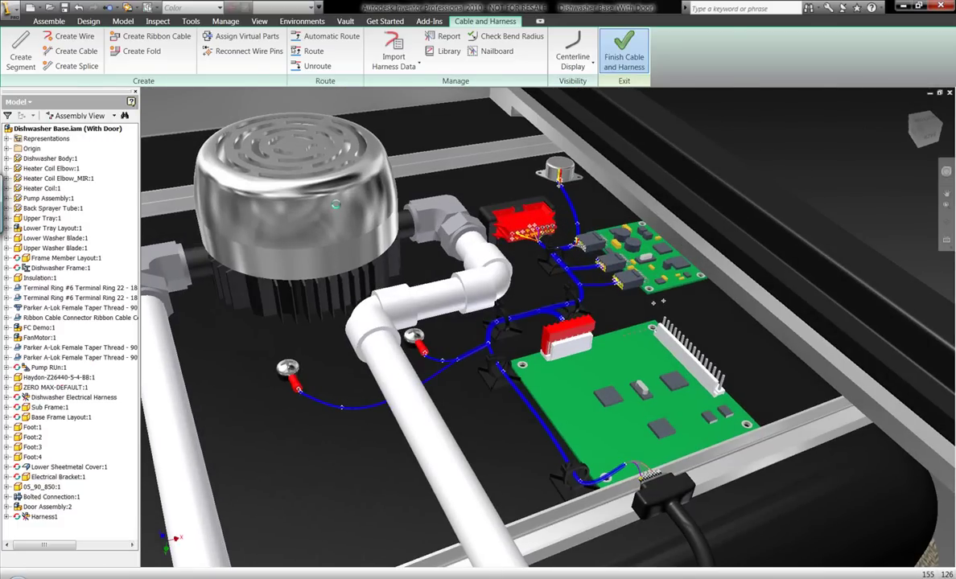
pyautogui.click(7, 138)
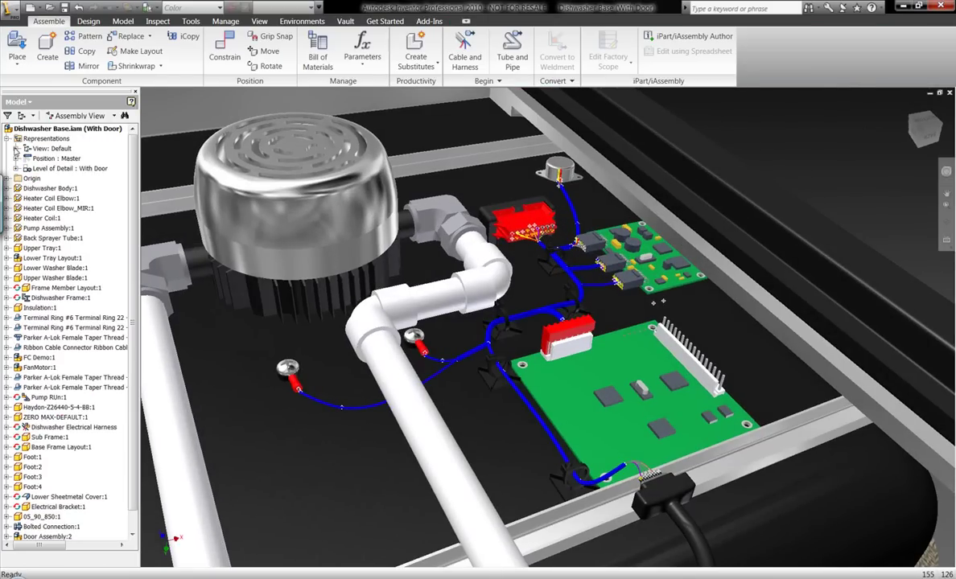
pyautogui.click(17, 149)
pyautogui.click(17, 198)
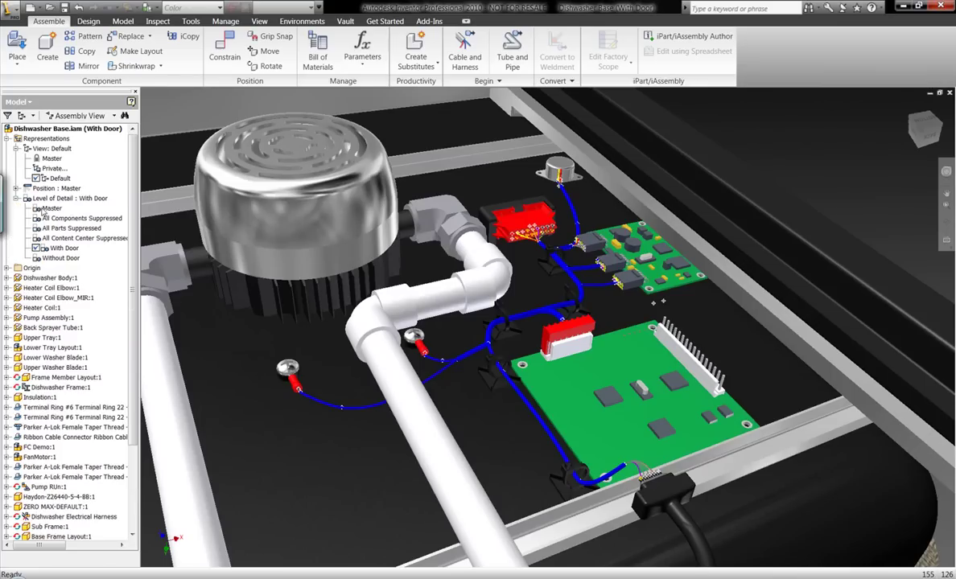
pyautogui.doubleClick(49, 209)
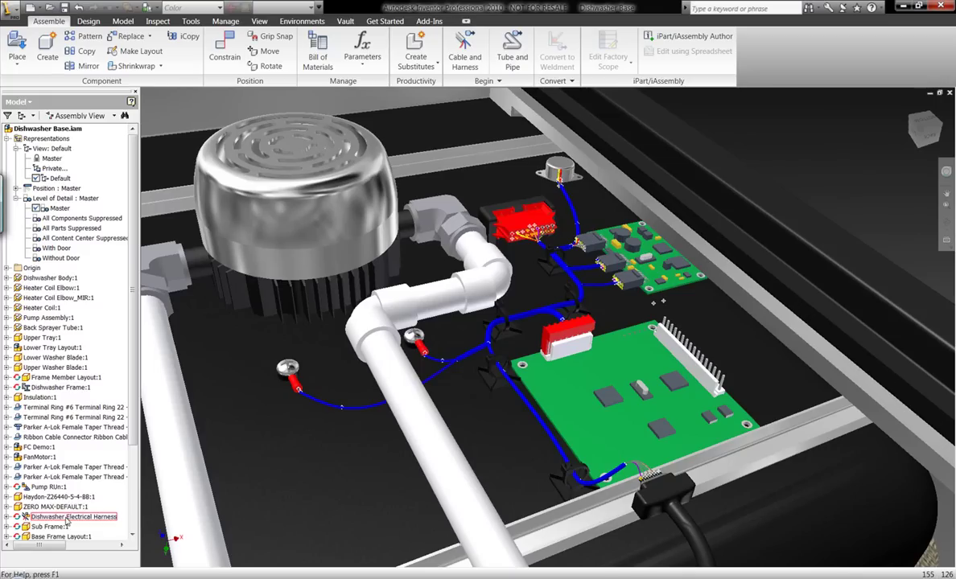
# Reopen Harness1 for editing and create a nailboard drawing of it from the default Standard.dwg template
pyautogui.doubleClick(67, 517)
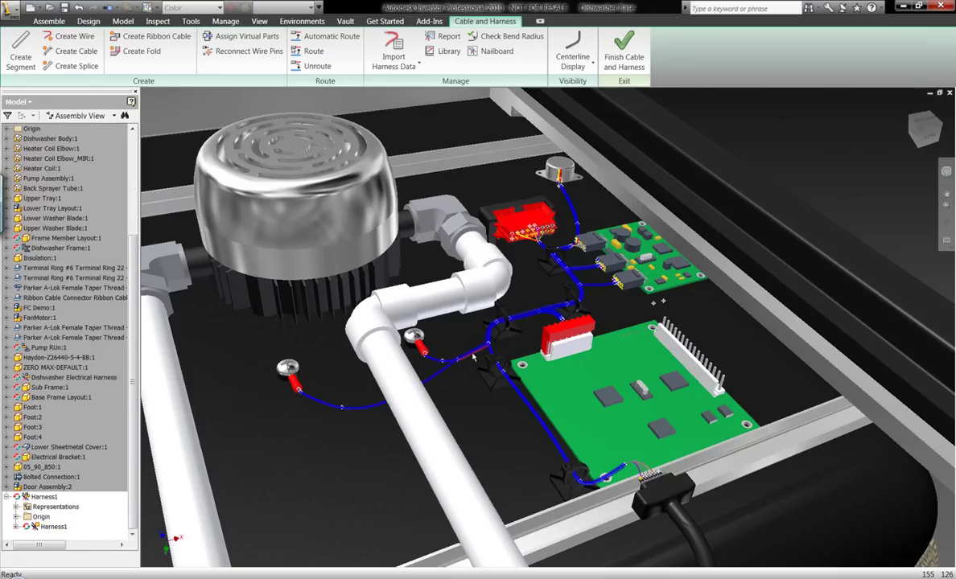
pyautogui.click(492, 51)
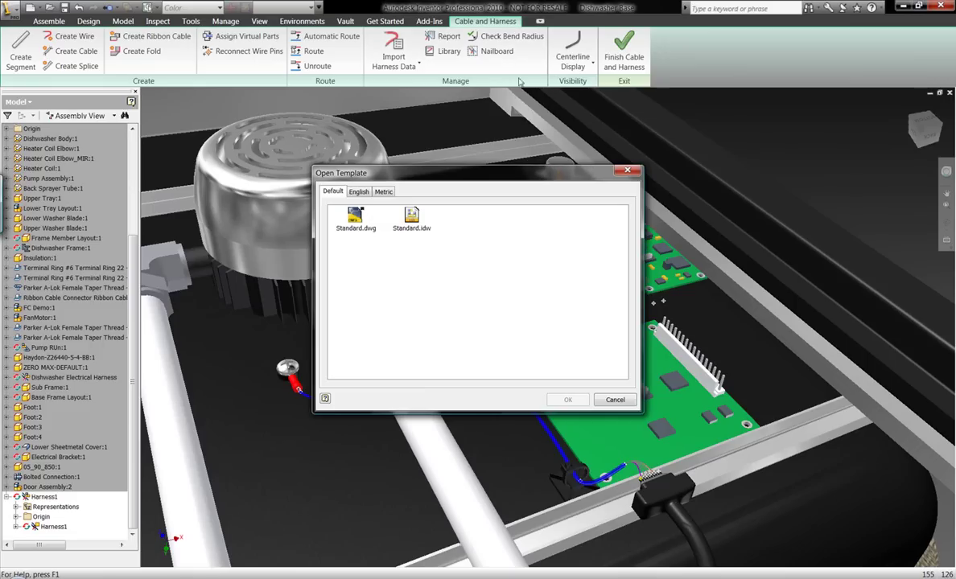
pyautogui.doubleClick(357, 219)
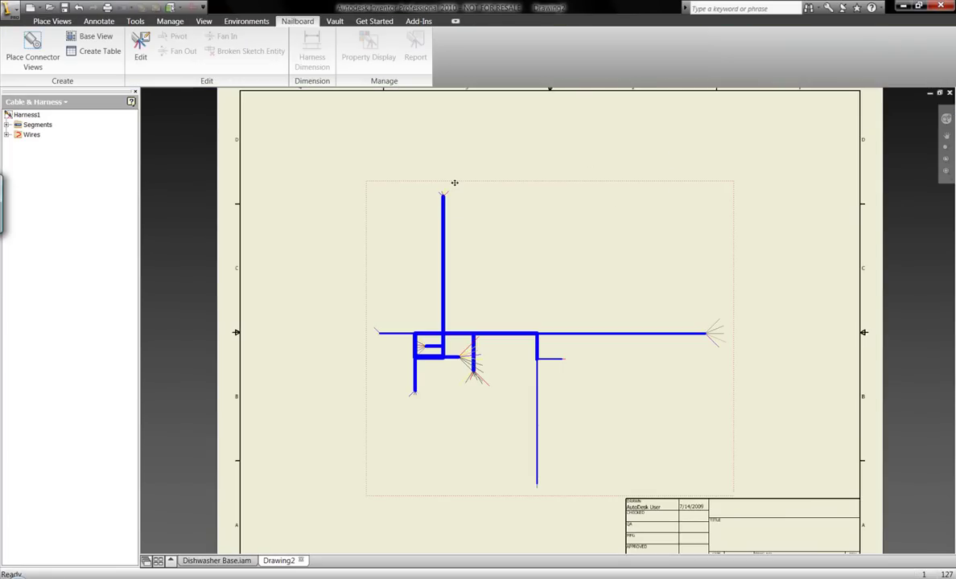
# Open the nailboard sketch for editing and pivot the long upward segment about the lower inner junction so it points straight down
pyautogui.click(140, 47)
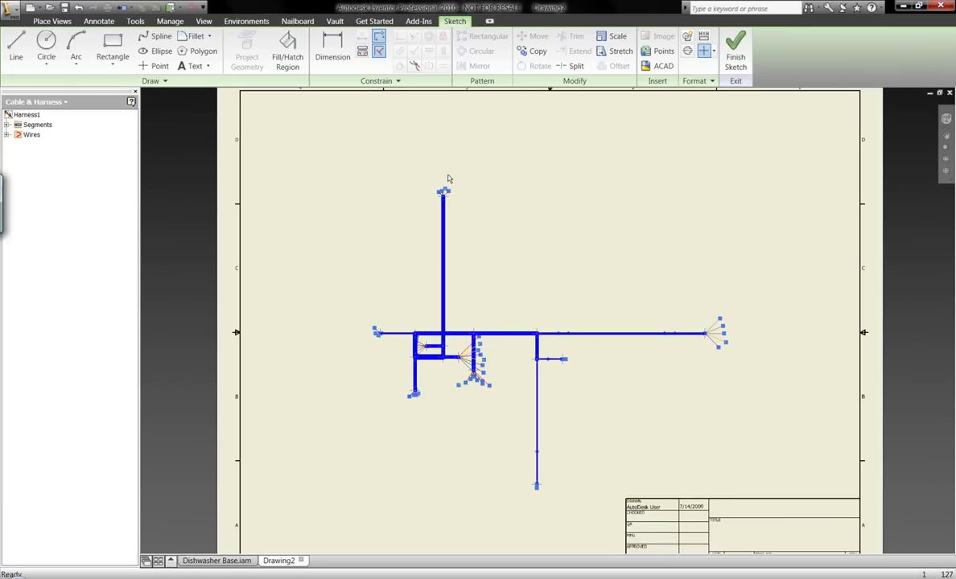
pyautogui.click(298, 21)
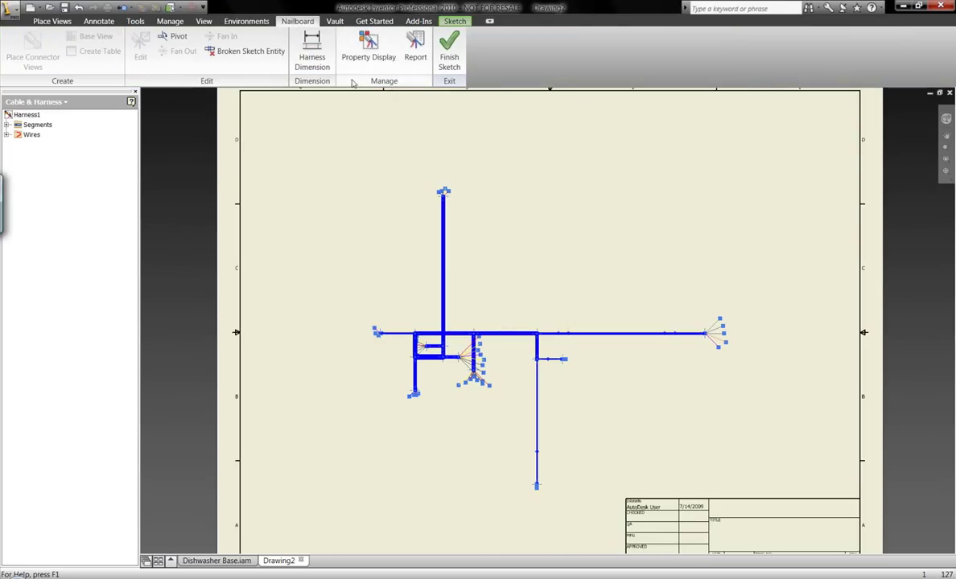
pyautogui.click(175, 36)
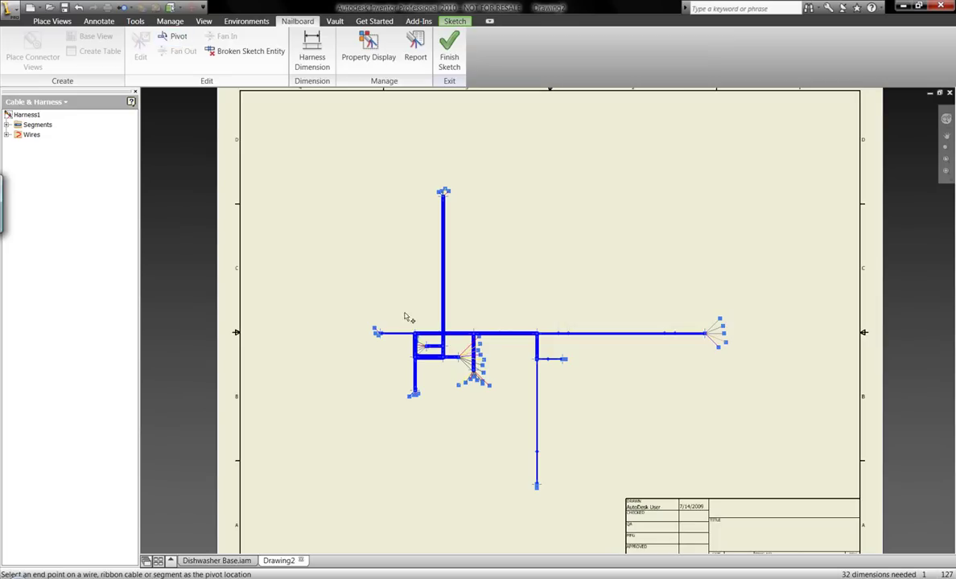
pyautogui.click(443, 357)
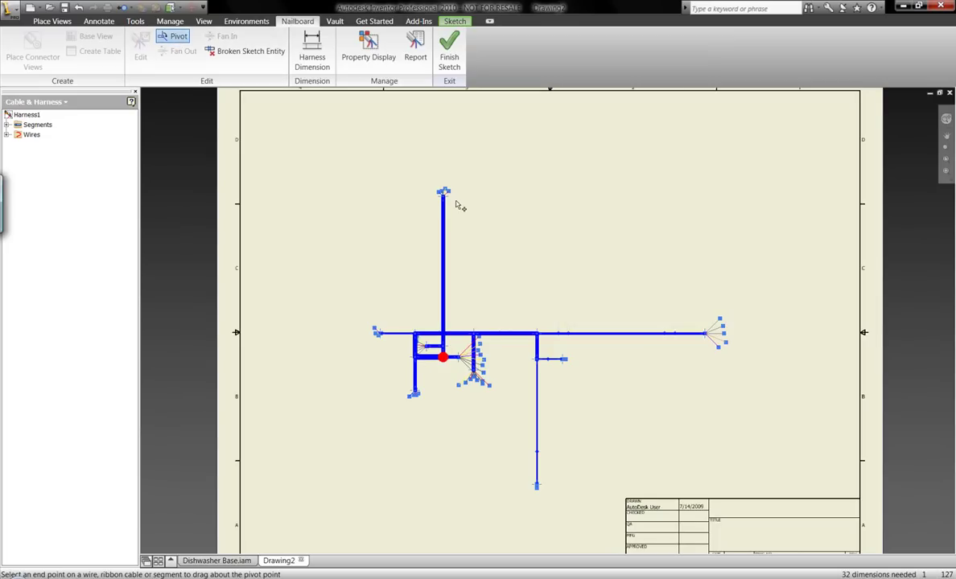
pyautogui.moveTo(492, 462); pyautogui.dragTo(446, 485)
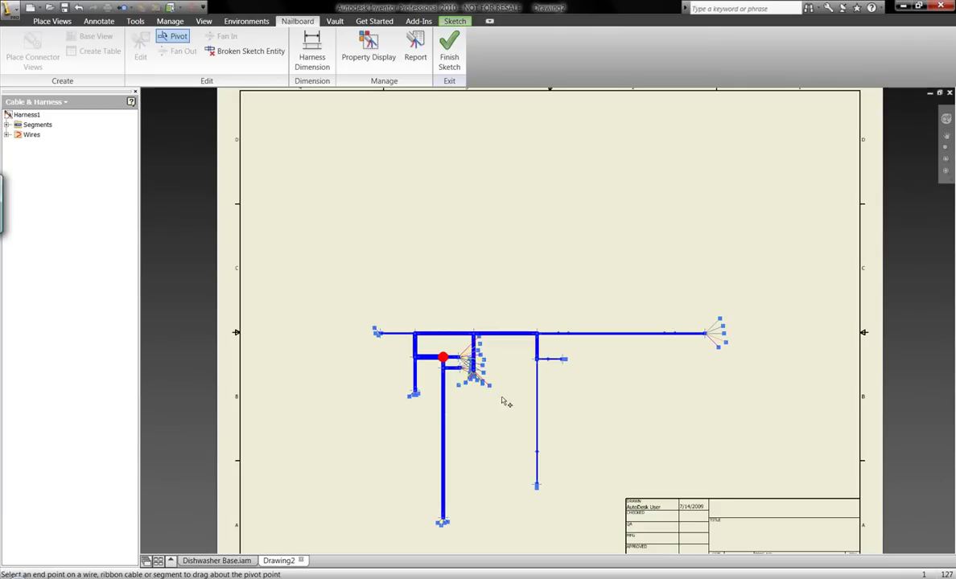
pyautogui.press('Escape')
# Pivot the short thick branch below the middle of the horizontal trunk about its trunk junction so it points straight up
pyautogui.click(179, 37)
pyautogui.click(473, 334)
pyautogui.moveTo(475, 373); pyautogui.dragTo(477, 274)
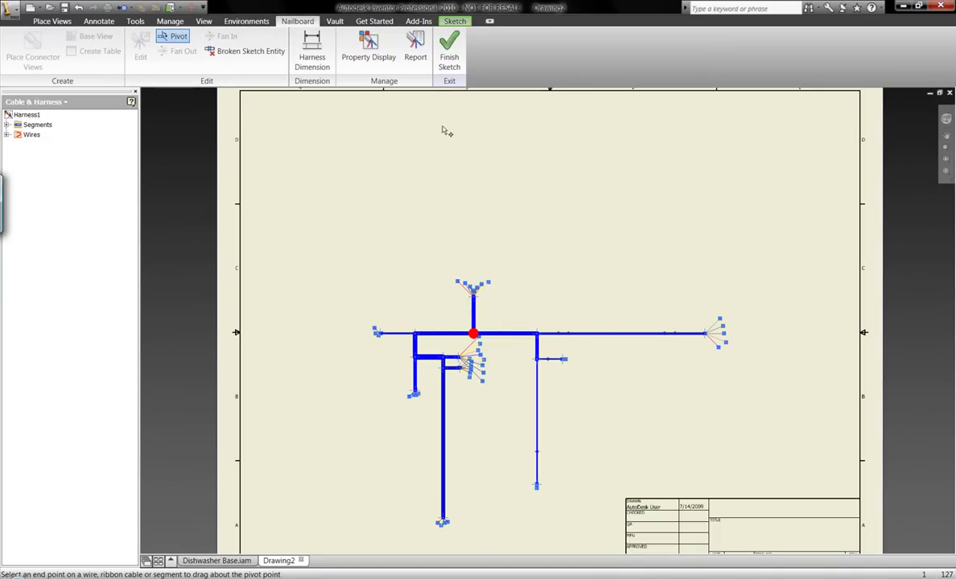
pyautogui.rightClick(413, 191)
pyautogui.click(447, 201)
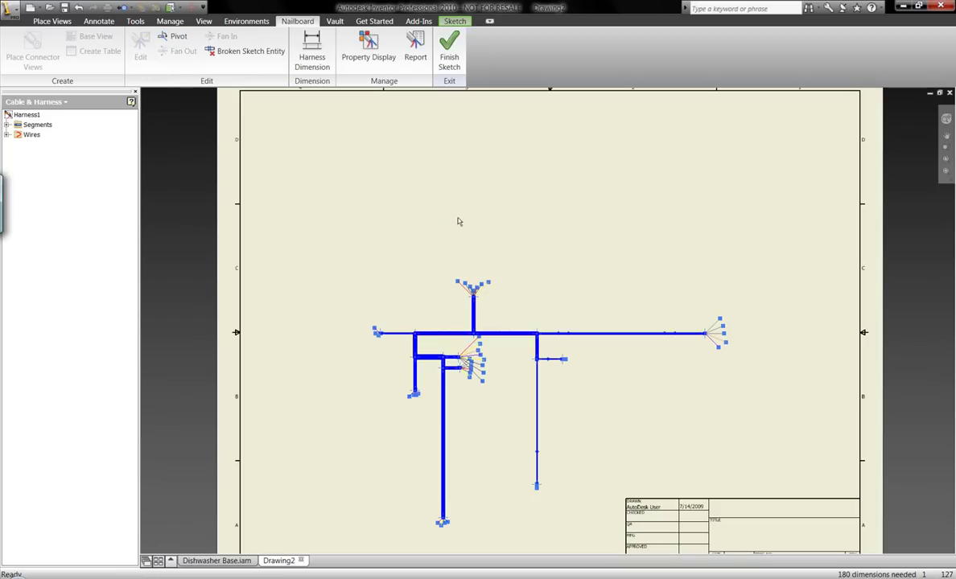
# Pivot the lower-left downward branch about its junction so it extends horizontally to the left
pyautogui.click(174, 36)
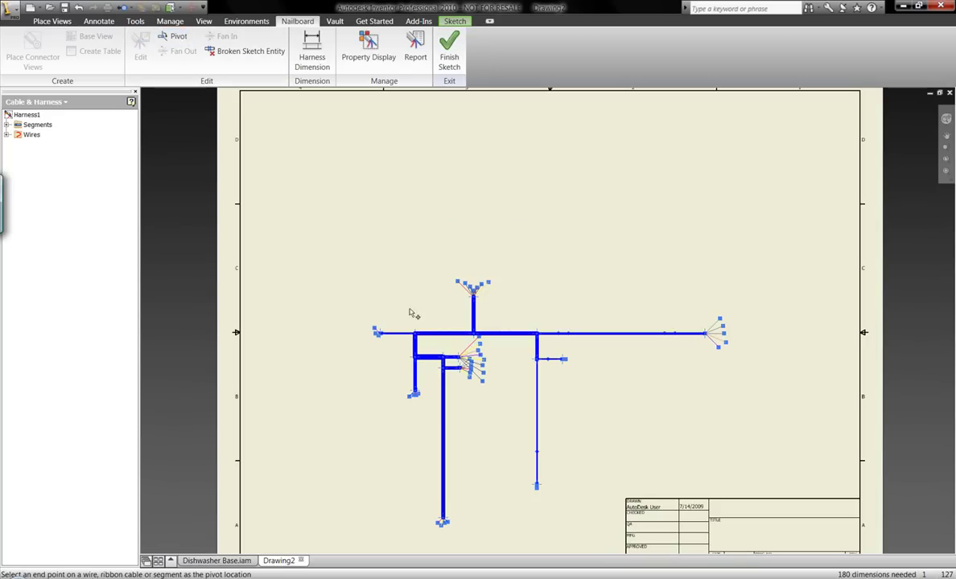
pyautogui.click(414, 357)
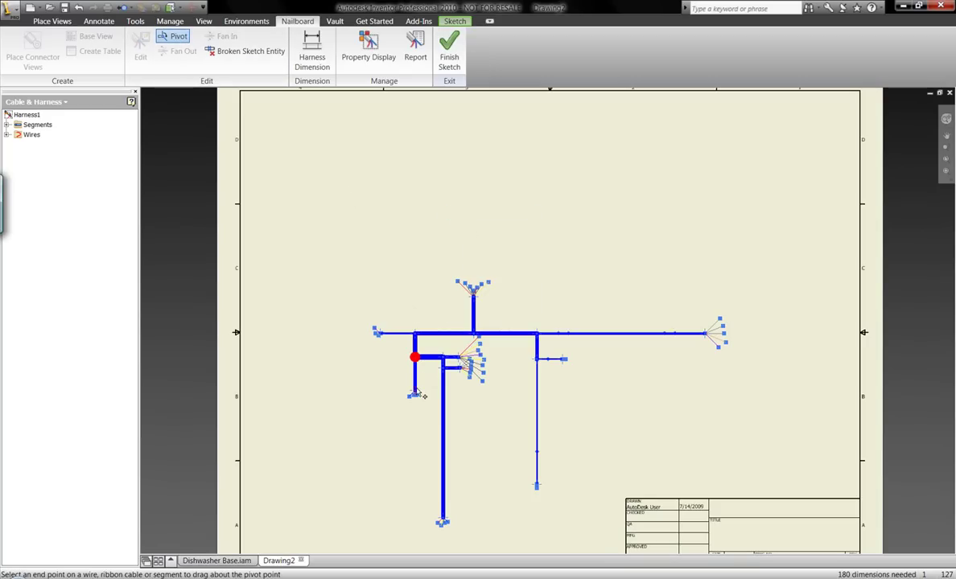
pyautogui.moveTo(366, 371); pyautogui.dragTo(369, 362)
pyautogui.rightClick(386, 251)
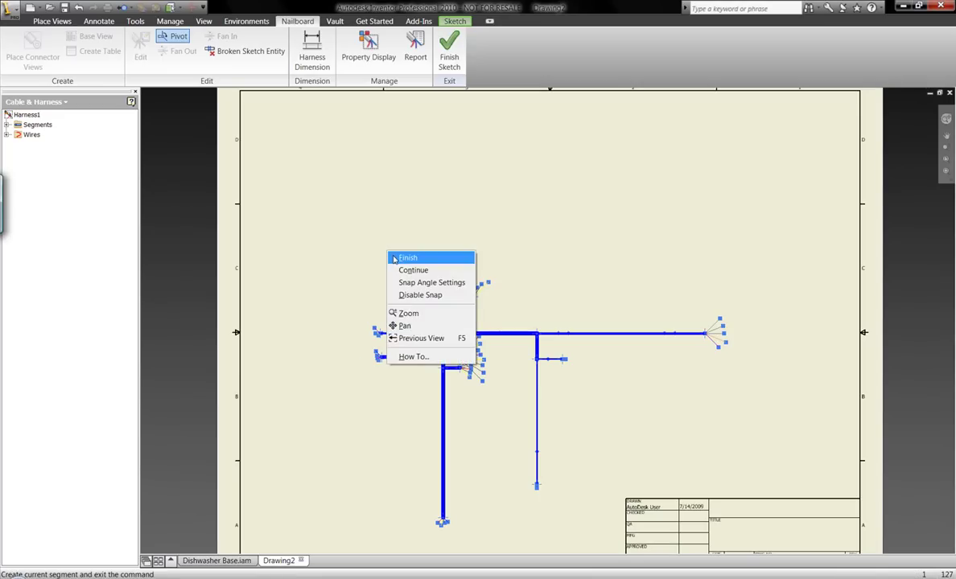
pyautogui.click(403, 254)
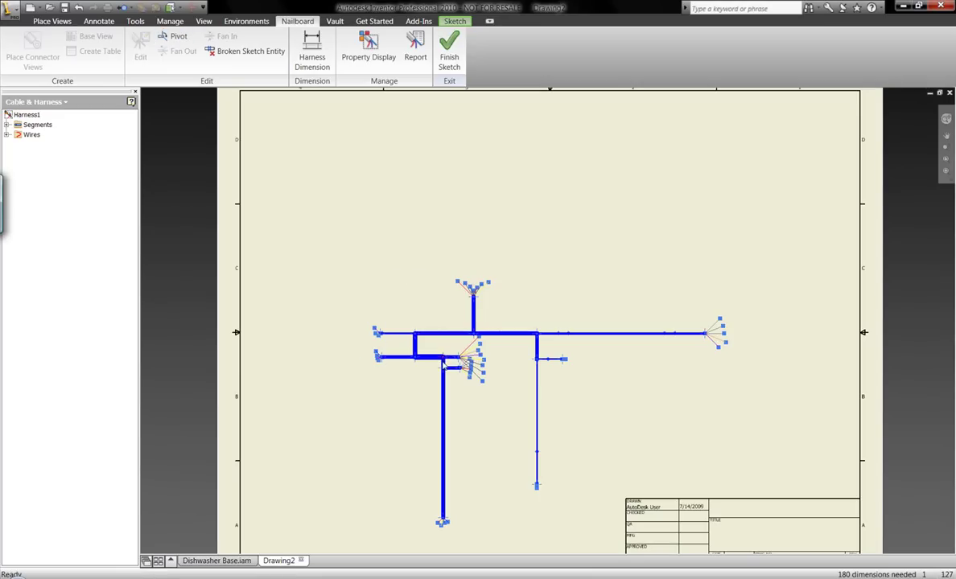
# Pivot the long downward segment horizontally to the left about its upper branch junction, and the adjoining short segment straight down
pyautogui.click(174, 36)
pyautogui.click(443, 369)
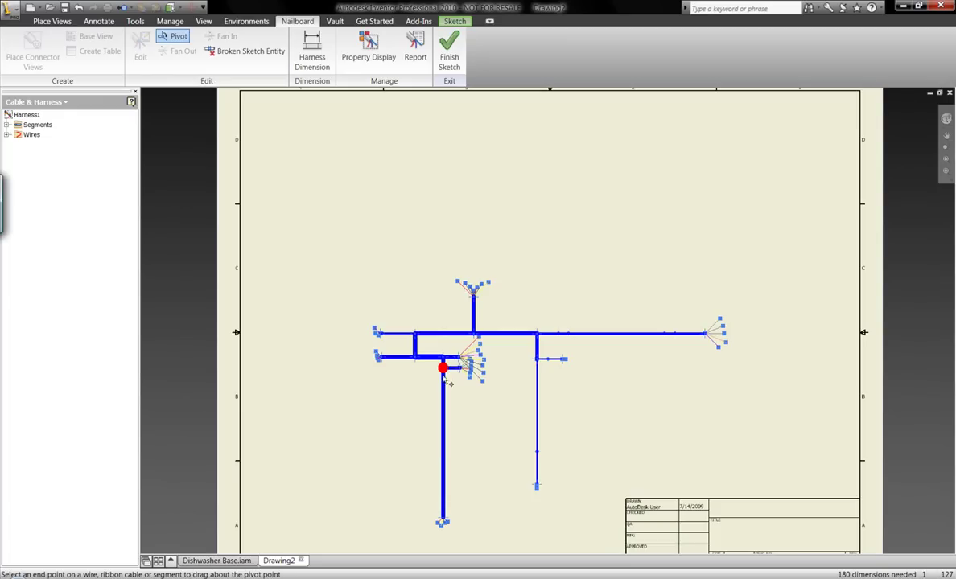
pyautogui.moveTo(443, 523); pyautogui.dragTo(308, 370)
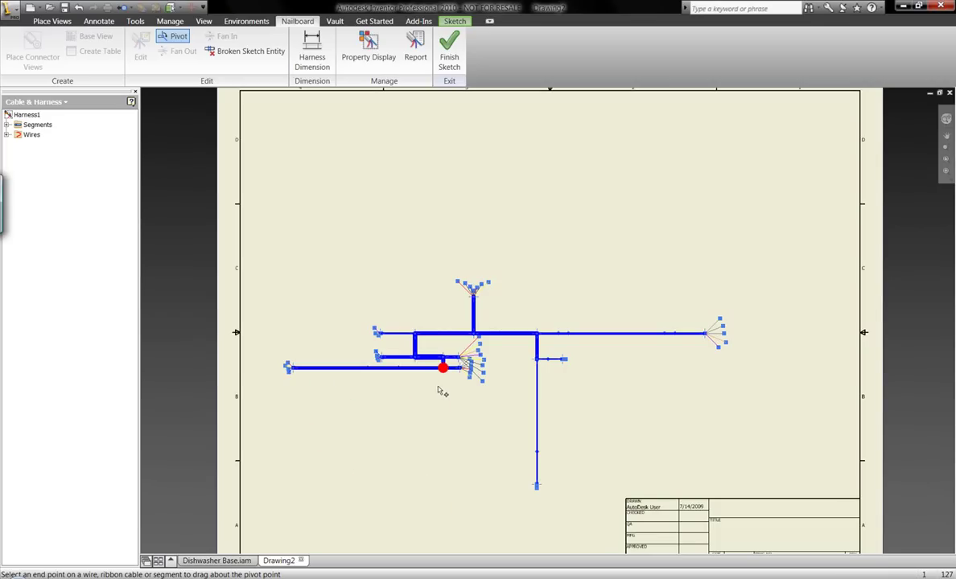
pyautogui.moveTo(457, 383); pyautogui.dragTo(442, 391)
pyautogui.press('Escape')
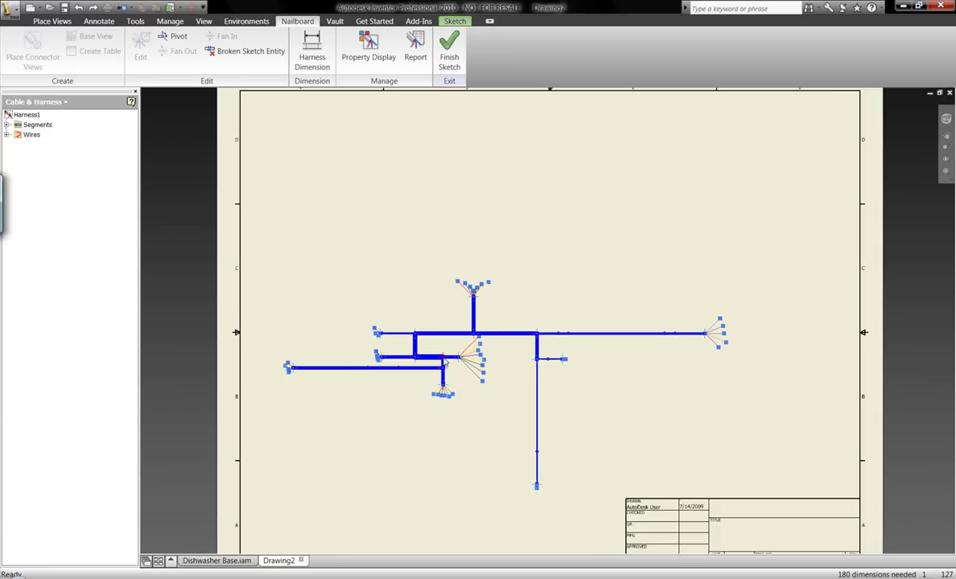
# Pivot the short fanned-out segment right of the inner junction so it slopes diagonally down to the right
pyautogui.click(175, 37)
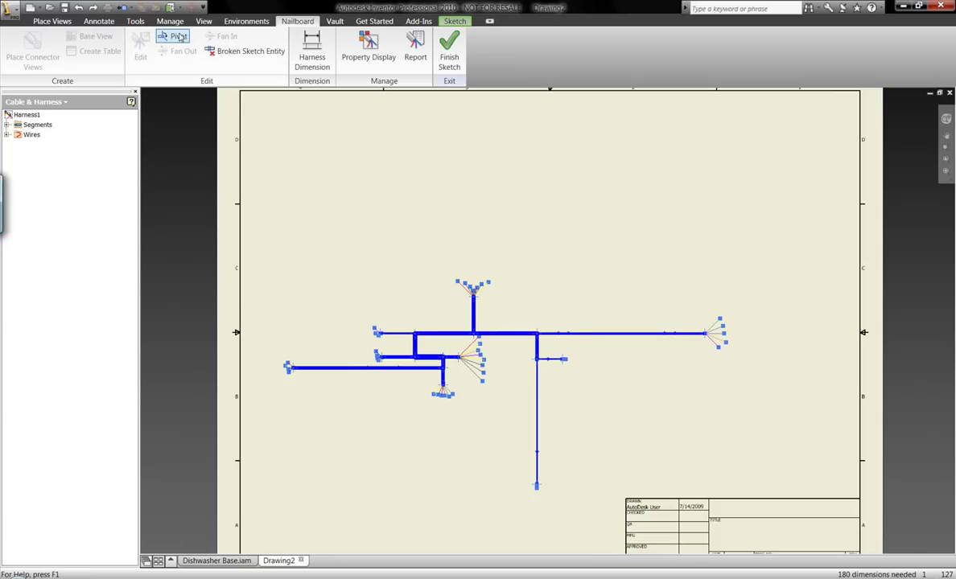
pyautogui.click(443, 357)
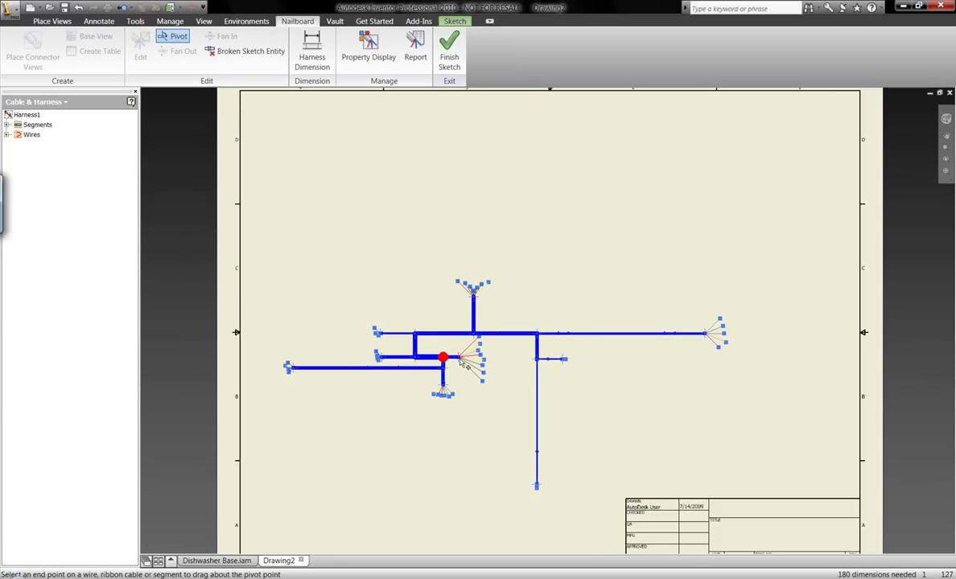
pyautogui.click(459, 369)
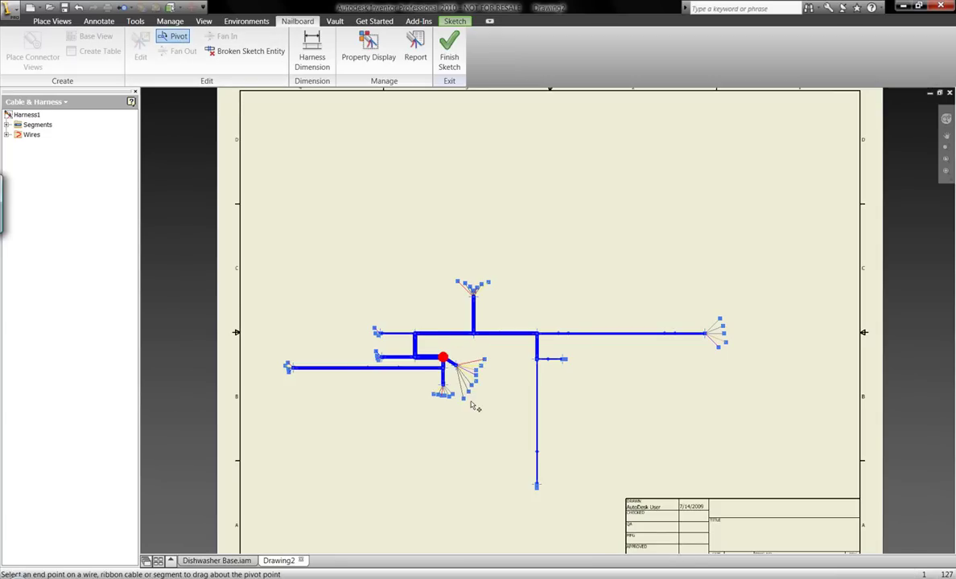
pyautogui.rightClick(470, 427)
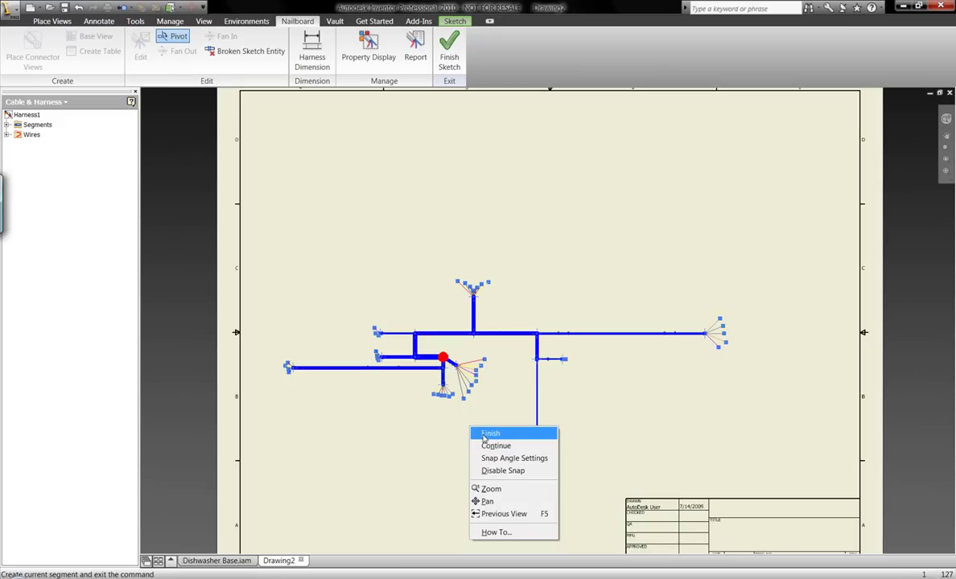
pyautogui.click(487, 434)
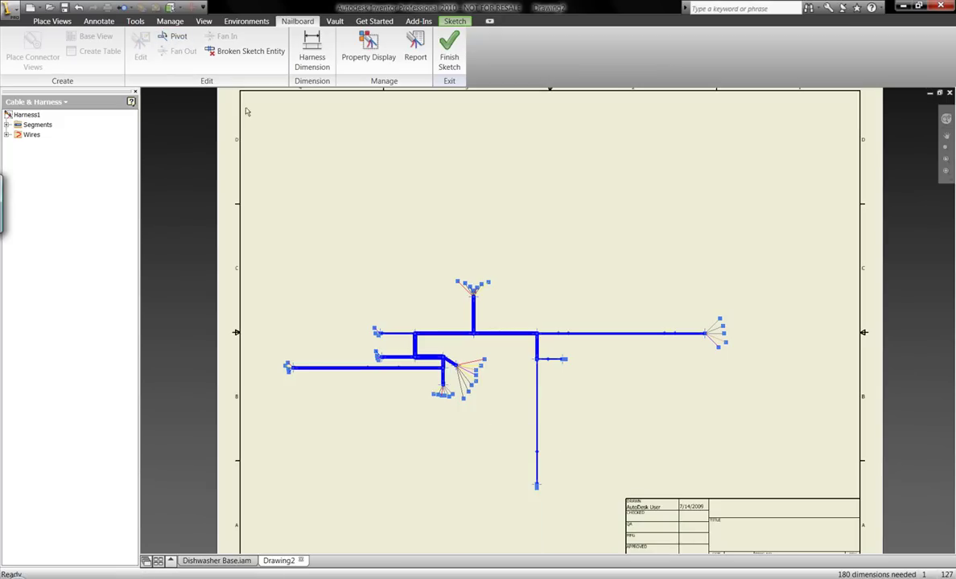
# Pivot the short downward segment at the long left branch's junction so it slopes diagonally down to the left
pyautogui.click(172, 40)
pyautogui.click(443, 368)
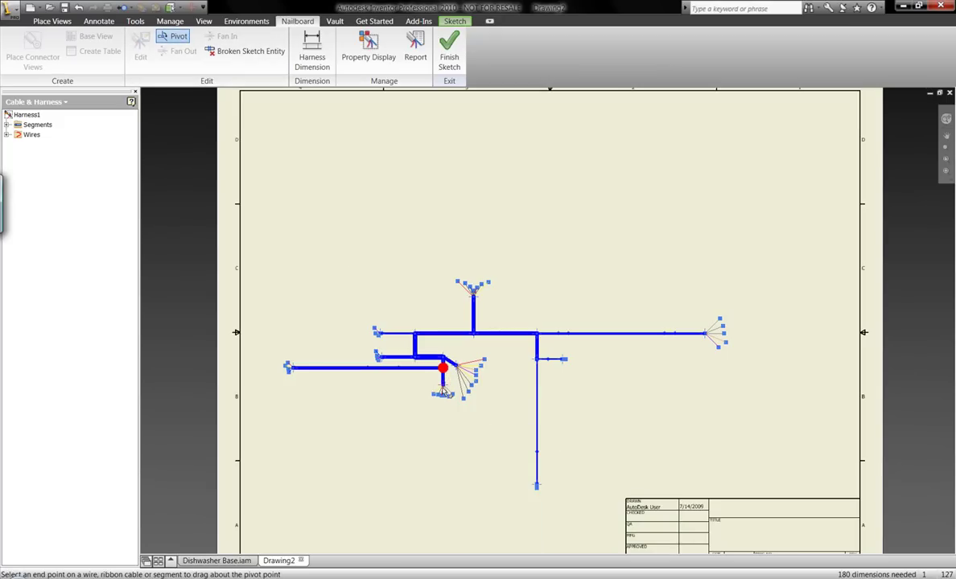
pyautogui.click(442, 393)
pyautogui.rightClick(437, 423)
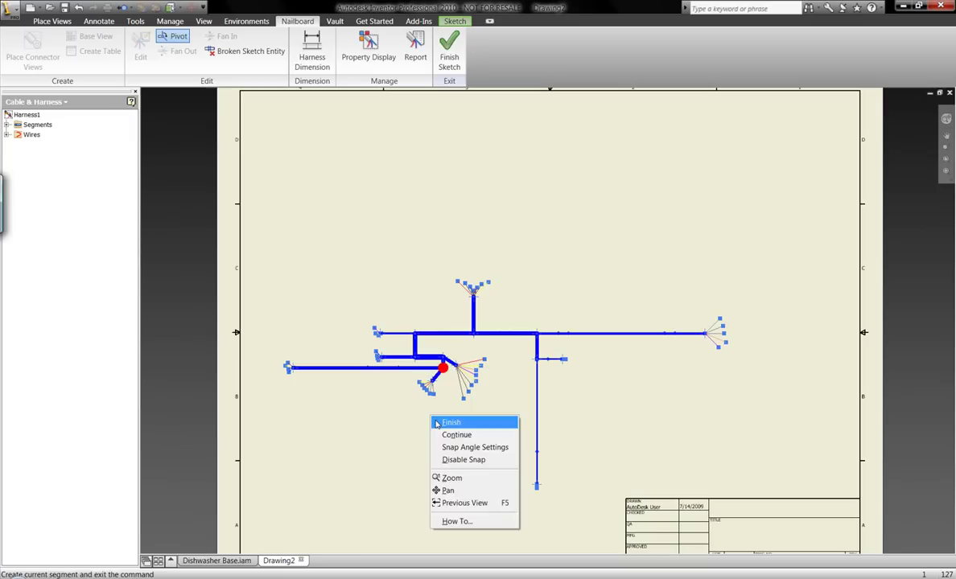
pyautogui.click(447, 422)
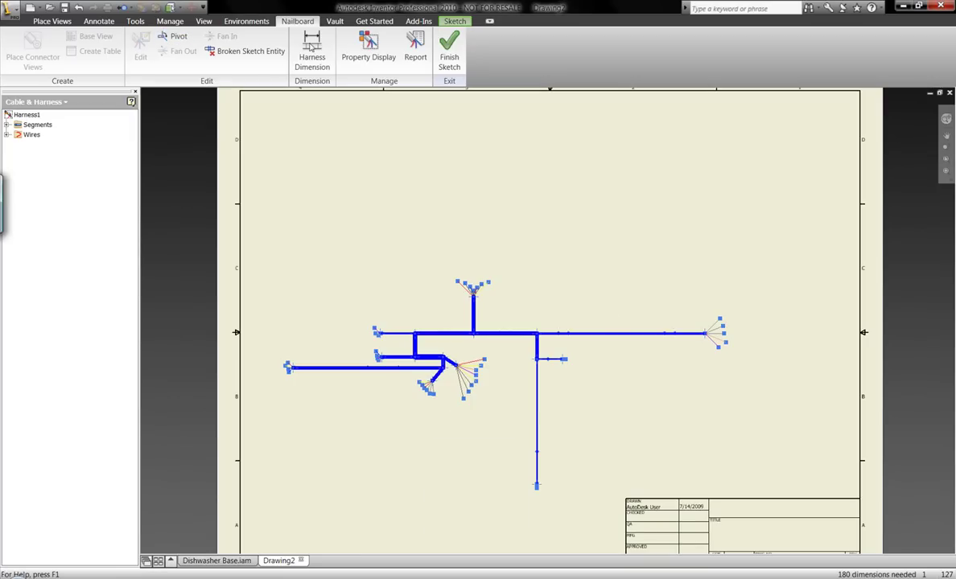
# Add harness dimensions for the long left branch below the trunk and the short diagonal segment at its junction
pyautogui.click(313, 50)
pyautogui.click(441, 373)
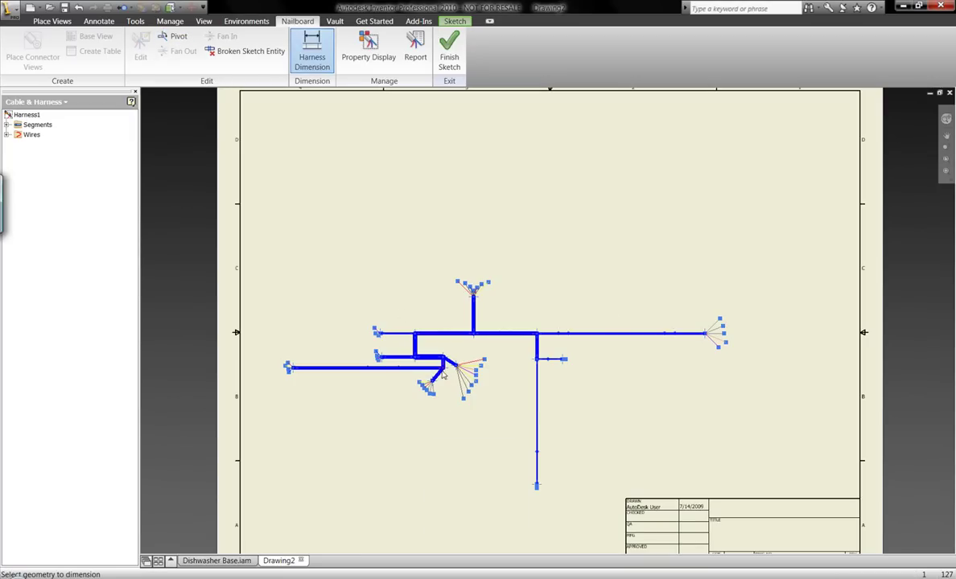
pyautogui.click(288, 368)
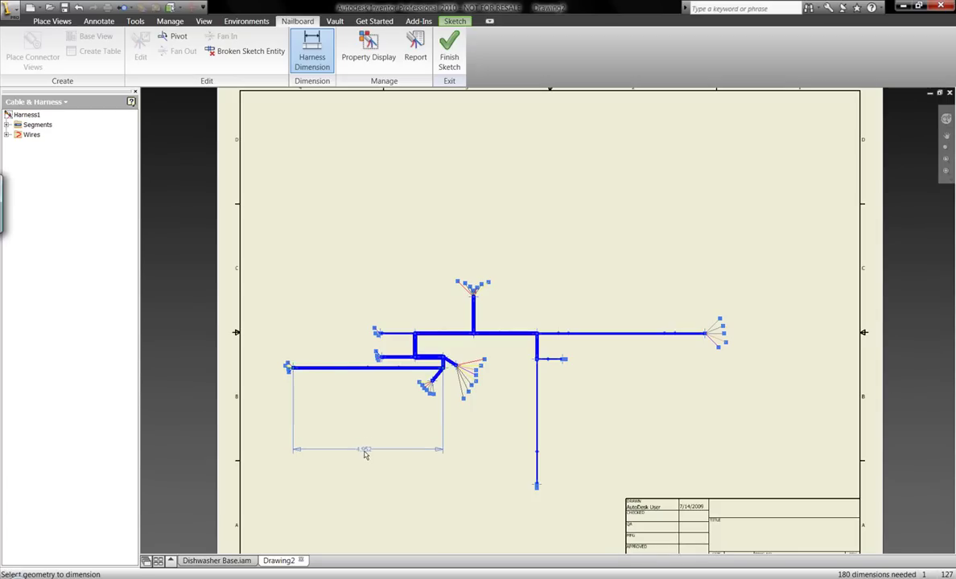
pyautogui.click(367, 454)
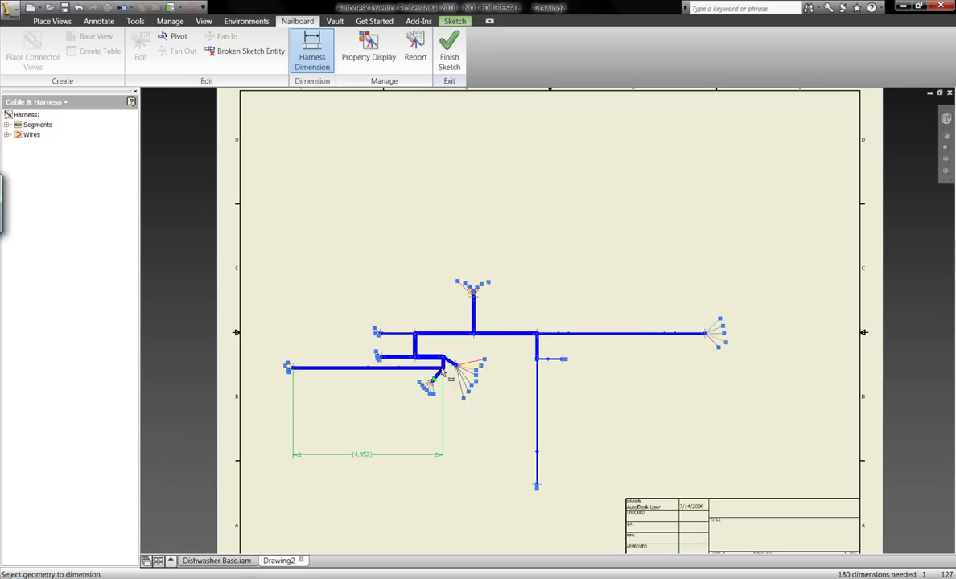
pyautogui.click(435, 378)
pyautogui.click(447, 392)
# Dimension the trunk horizontally from its left end to the upward branch, and from that branch to its right end
pyautogui.click(380, 333)
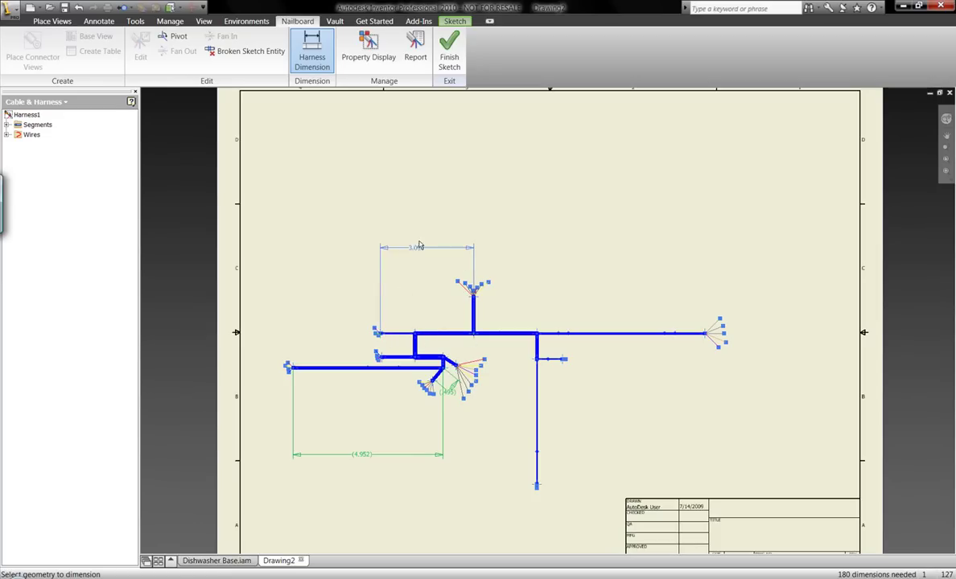
pyautogui.click(414, 235)
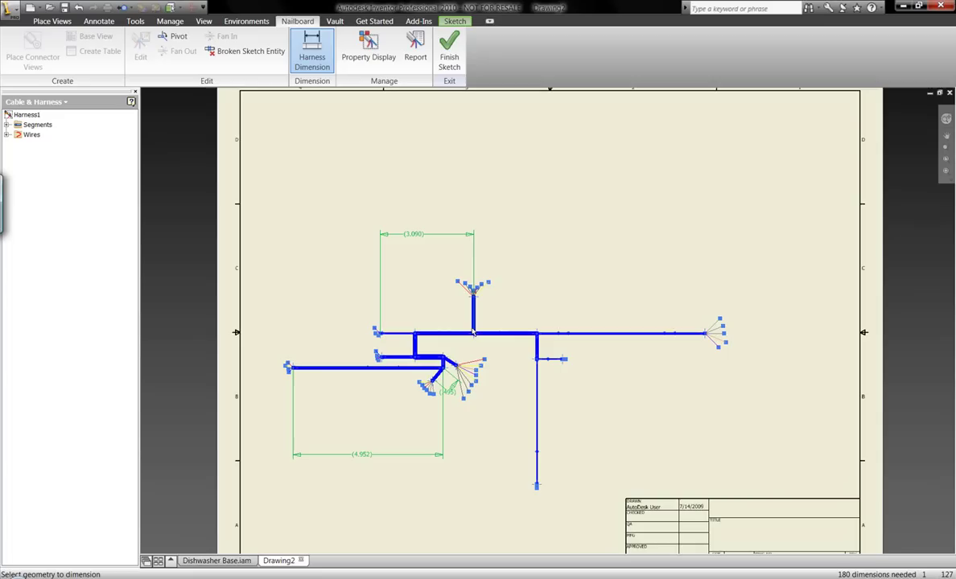
pyautogui.click(706, 335)
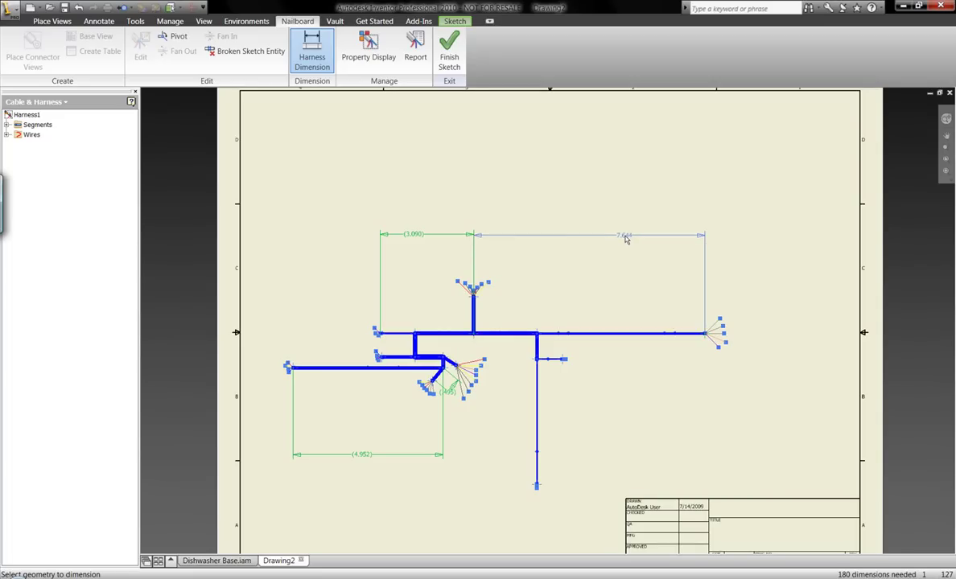
pyautogui.click(626, 237)
# Dimension the upward branch's height and the trunk's leftmost segment up to the first junction
pyautogui.click(474, 297)
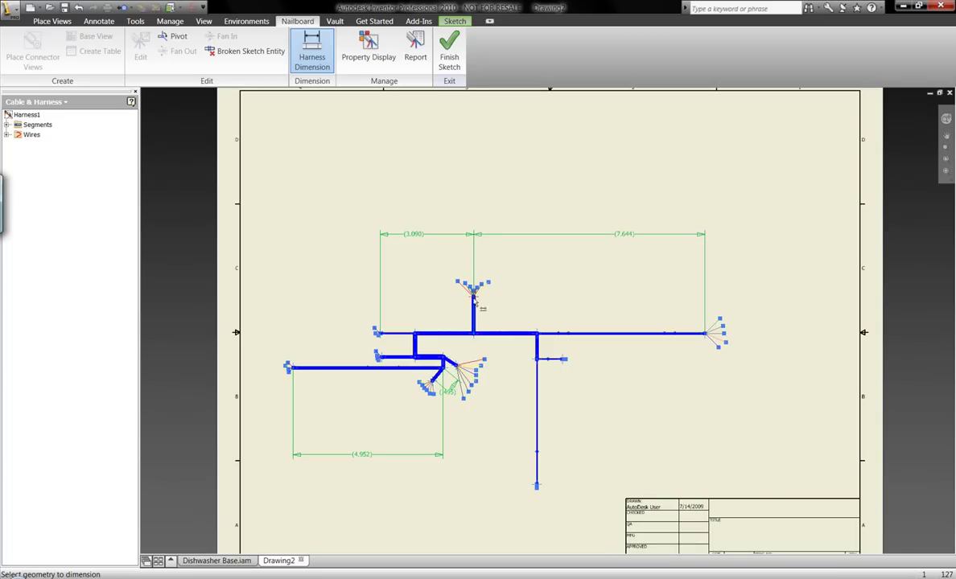
pyautogui.click(474, 333)
pyautogui.click(500, 315)
pyautogui.click(376, 332)
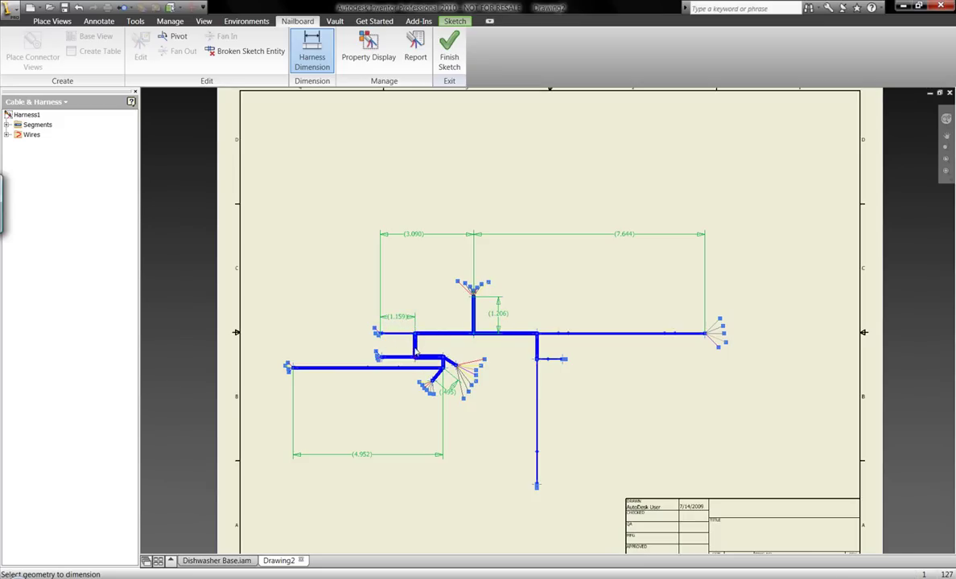
pyautogui.click(393, 317)
# Dimension the left vertical link below the trunk, the short vertical link at the right, and the small horizontal branch off it
pyautogui.click(436, 347)
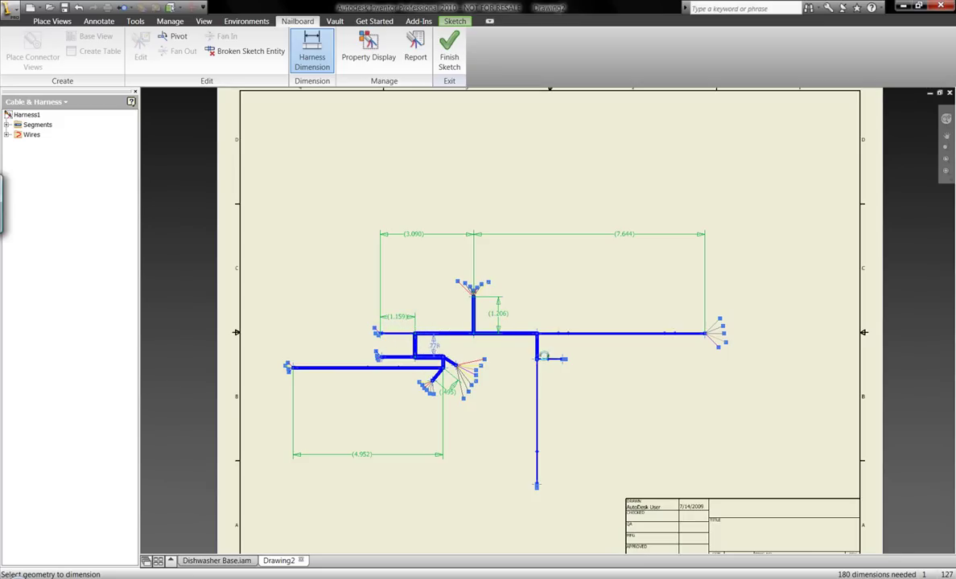
pyautogui.click(541, 342)
pyautogui.click(541, 364)
pyautogui.click(564, 362)
# Dimension the vertical distance from the trunk to the lower end of the long thin branch, and finish the sketch
pyautogui.click(537, 486)
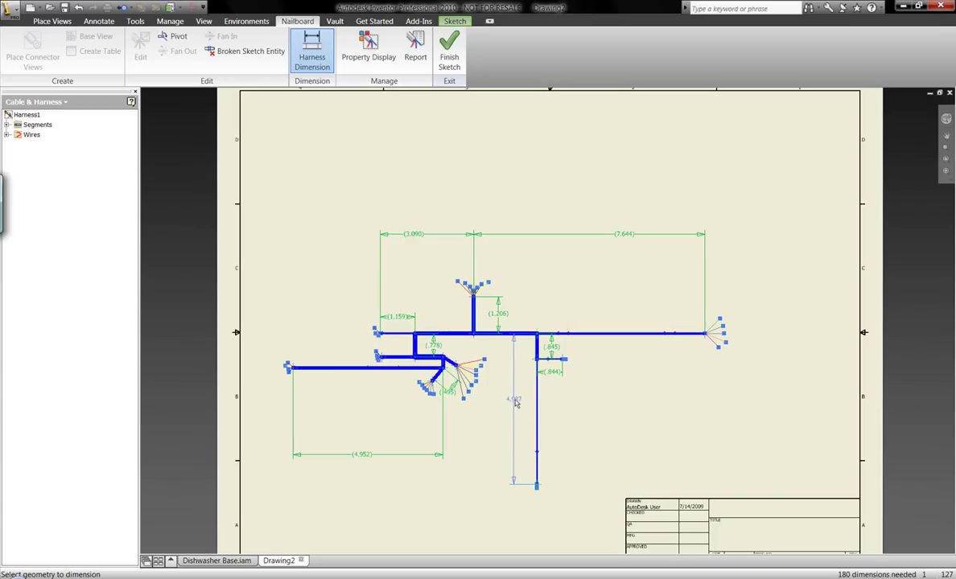
pyautogui.click(514, 398)
pyautogui.click(449, 50)
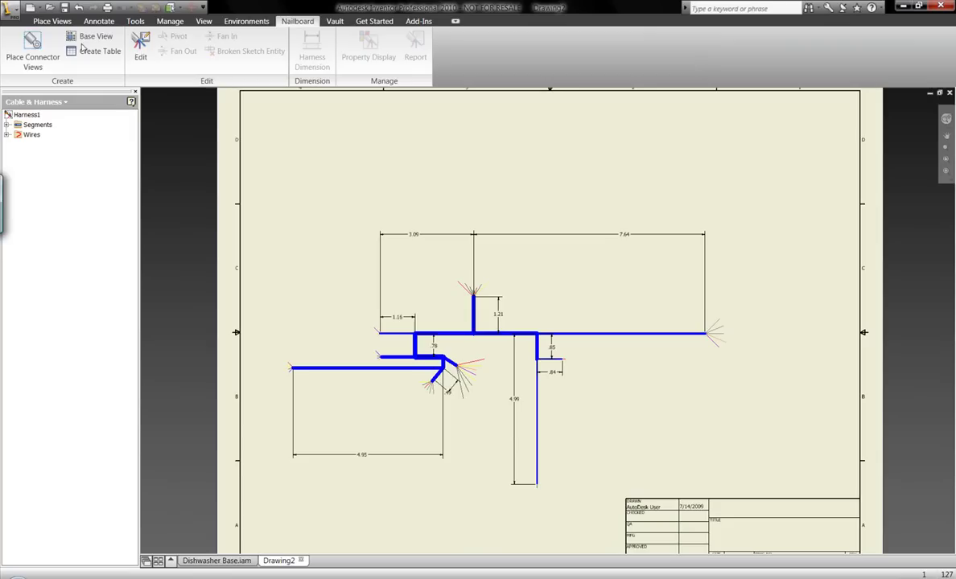
# Place top-orientation connector views for P2, P1, X1, P5 and AMP at 1:1 scale with a 1.000 in offset
pyautogui.click(32, 50)
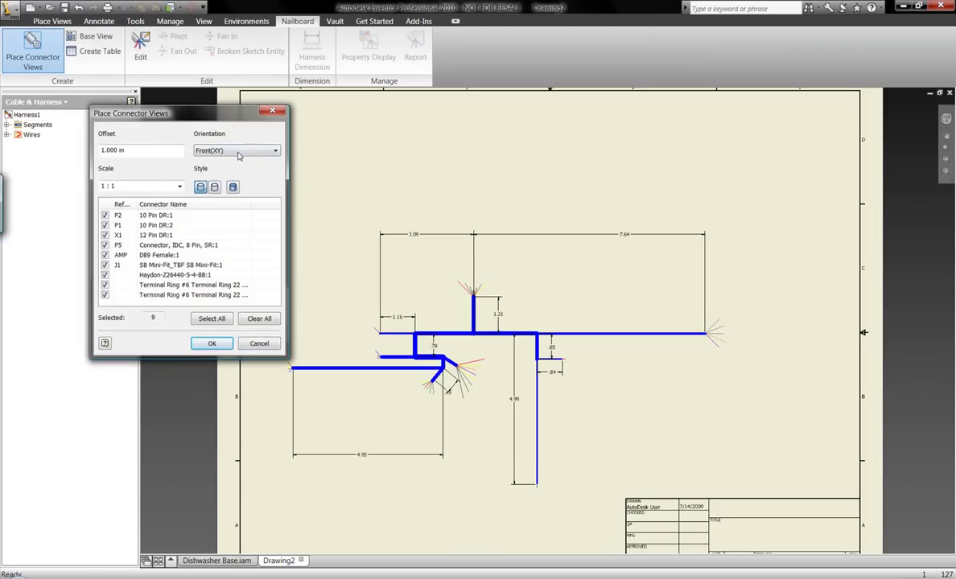
pyautogui.click(106, 286)
pyautogui.click(105, 275)
pyautogui.click(274, 150)
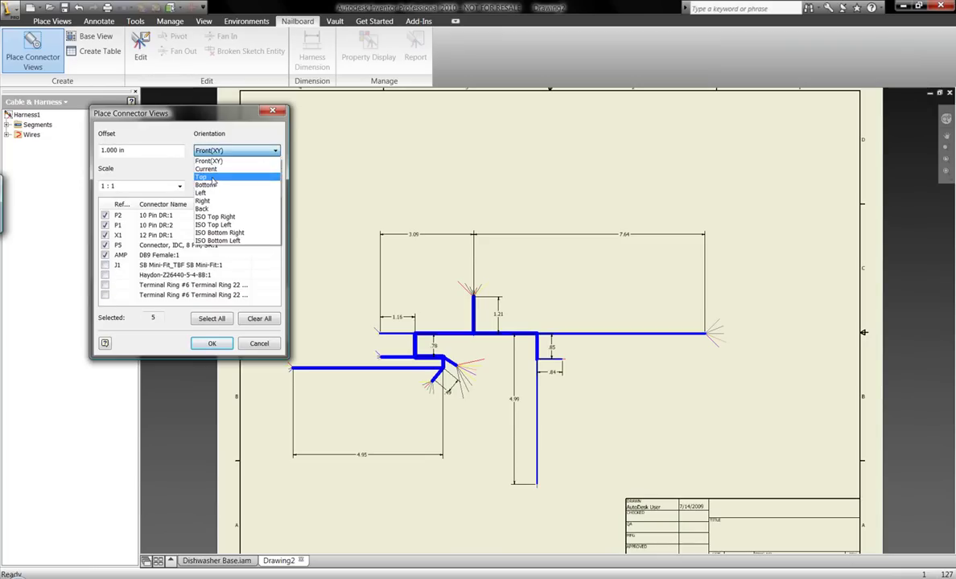
pyautogui.click(211, 201)
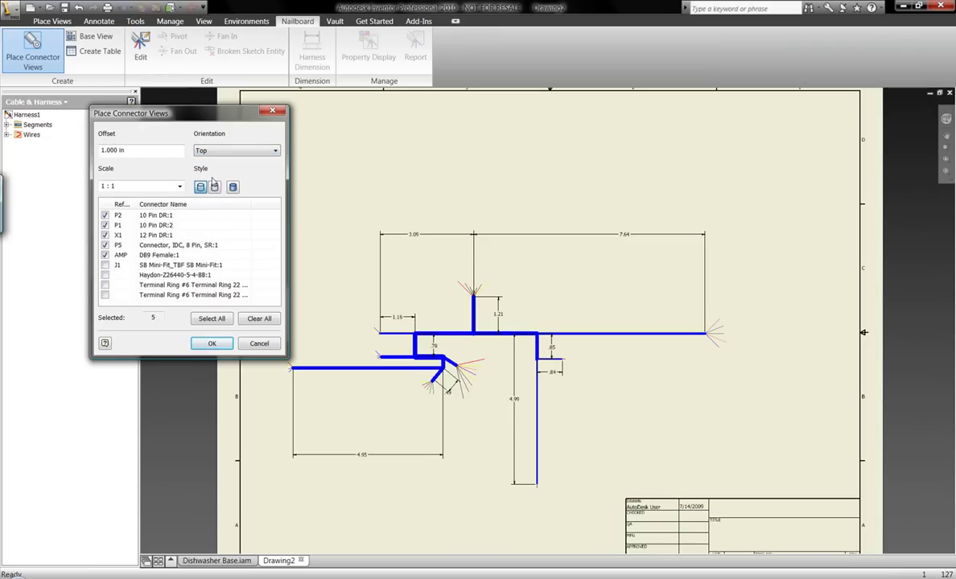
pyautogui.click(211, 343)
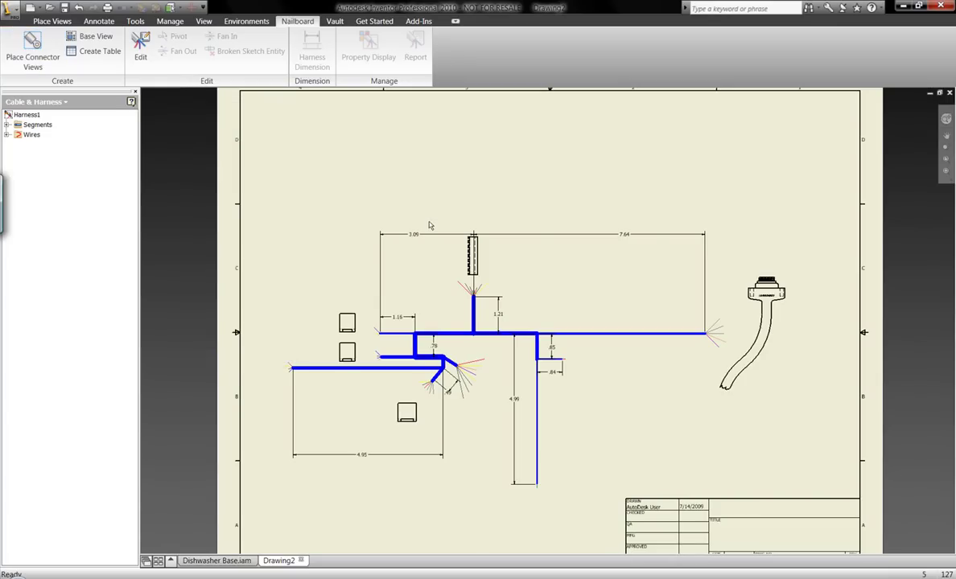
# Place the view of connector J1 in Front(XY) orientation, leaving out the Haydon motor and both terminal rings
pyautogui.click(32, 49)
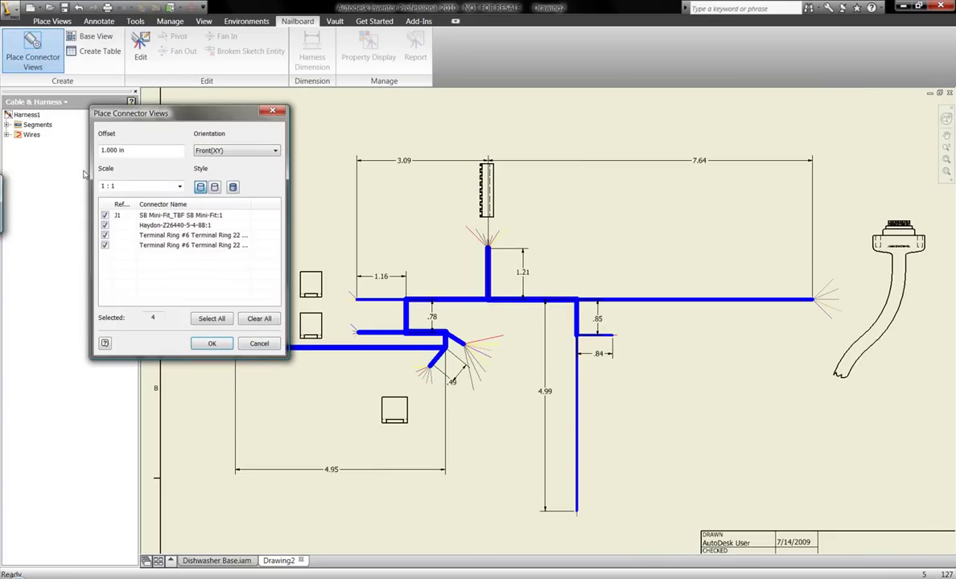
pyautogui.click(105, 247)
pyautogui.click(212, 343)
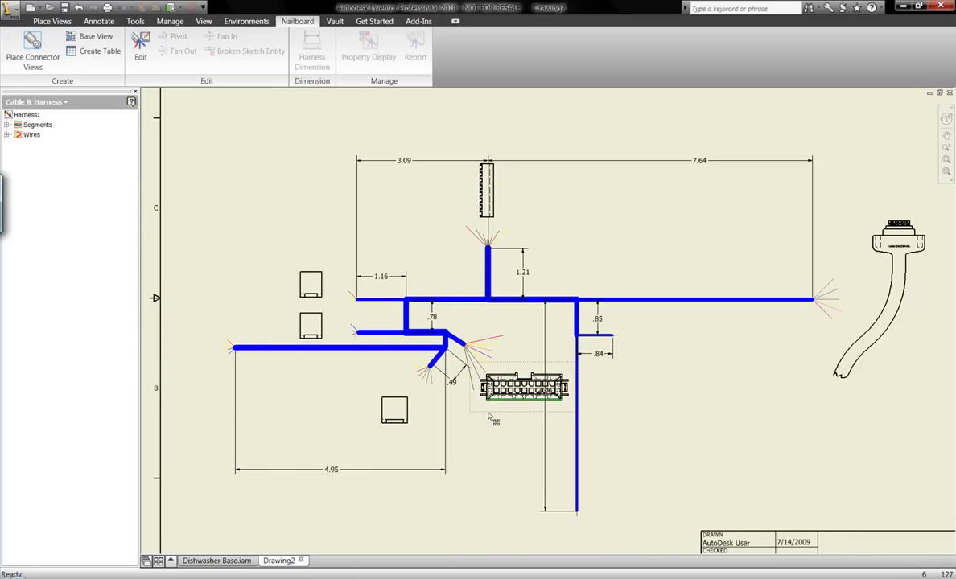
# Move the J1 connector view below the fanned wires and shift the long thin branch's vertical dimension closer to that branch
pyautogui.moveTo(479, 431); pyautogui.dragTo(471, 441)
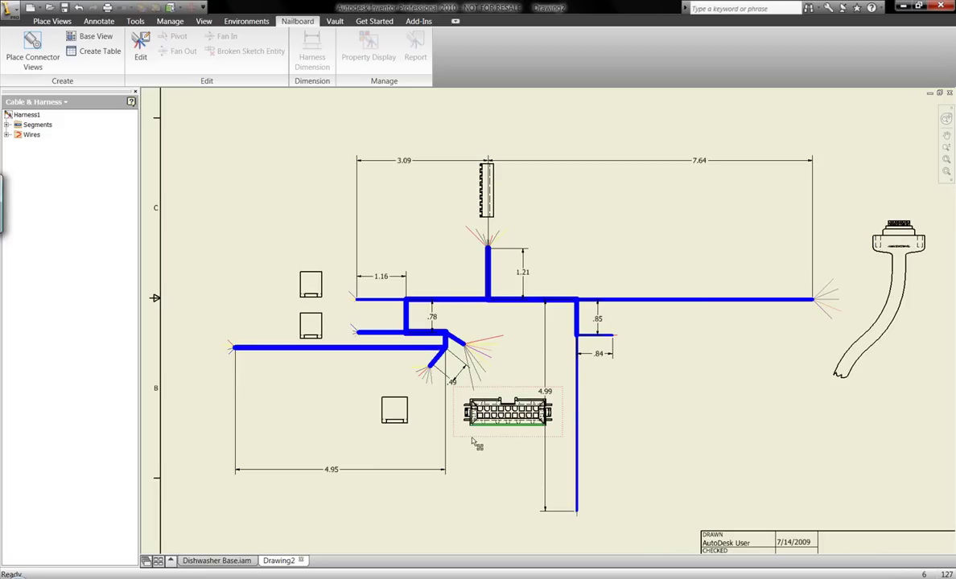
pyautogui.moveTo(548, 396); pyautogui.dragTo(562, 373)
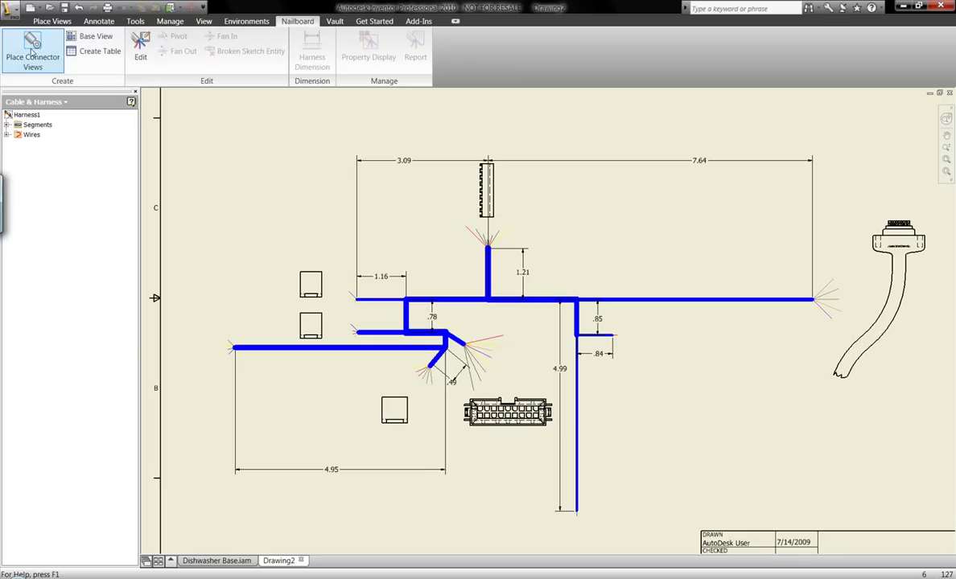
# Place connector views for the remaining Haydon-Z26440-5-4-BB and the two Terminal Ring #6 connectors
pyautogui.click(57, 61)
pyautogui.click(236, 151)
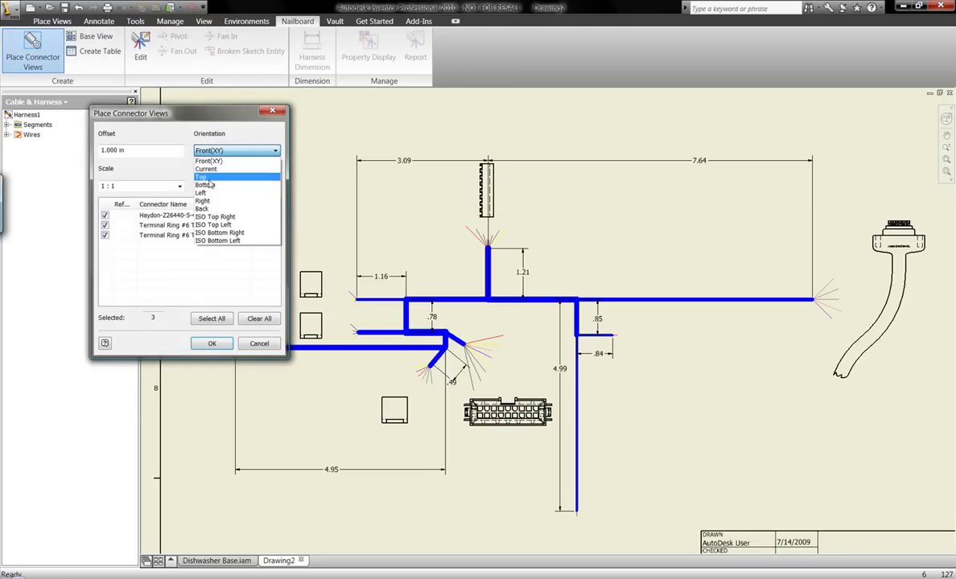
pyautogui.click(211, 161)
pyautogui.click(211, 344)
pyautogui.click(278, 256)
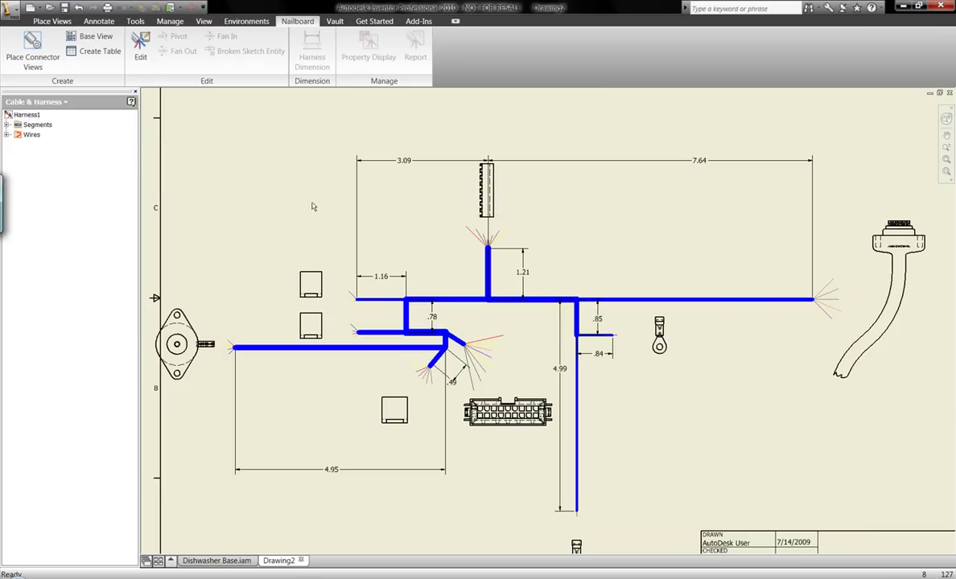
# Move the whole harness layout with its dimensions and connector views up and to the right, inside the sheet border
pyautogui.moveTo(310, 156)
pyautogui.mouseDown(button='middle')
pyautogui.moveTo(308, 242)
pyautogui.moveTo(325, 234)
pyautogui.mouseUp(button='middle')
pyautogui.scroll(3, 306, 154)
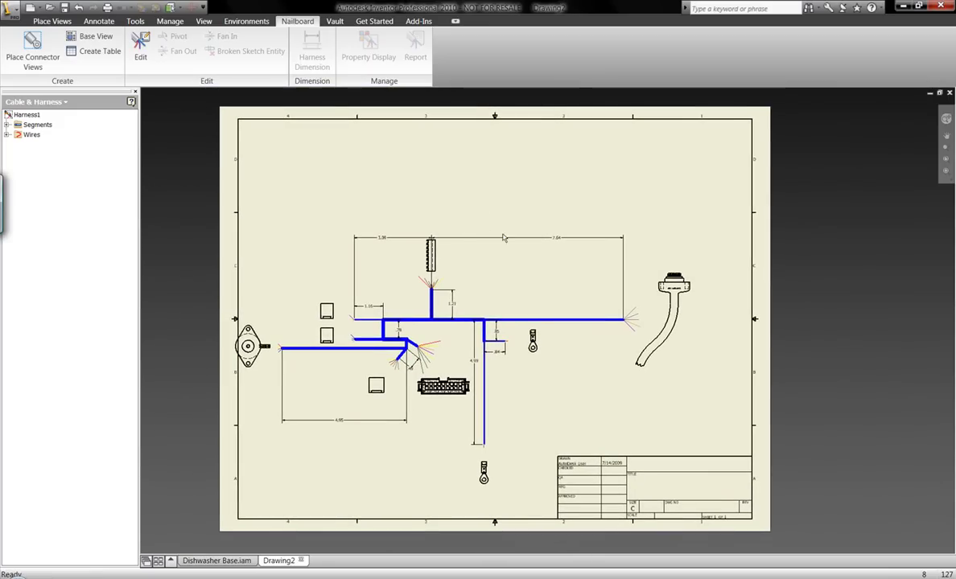
pyautogui.moveTo(167, 161); pyautogui.dragTo(681, 499)
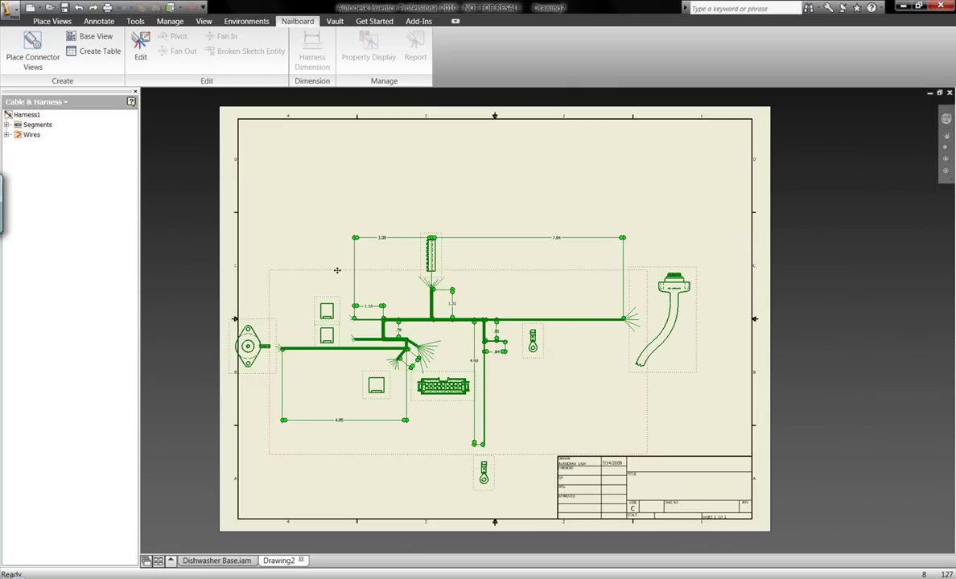
pyautogui.moveTo(340, 268); pyautogui.dragTo(370, 219)
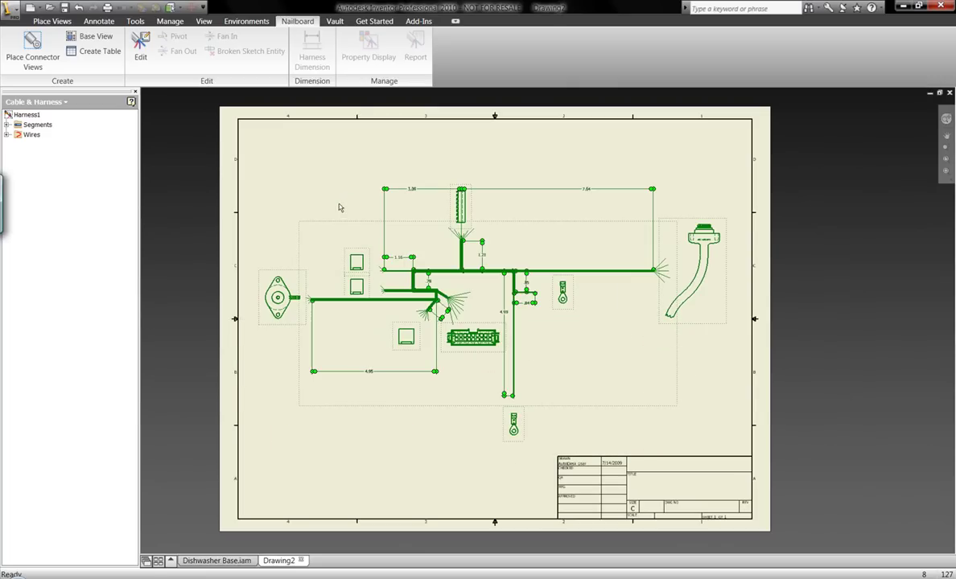
pyautogui.click(314, 171)
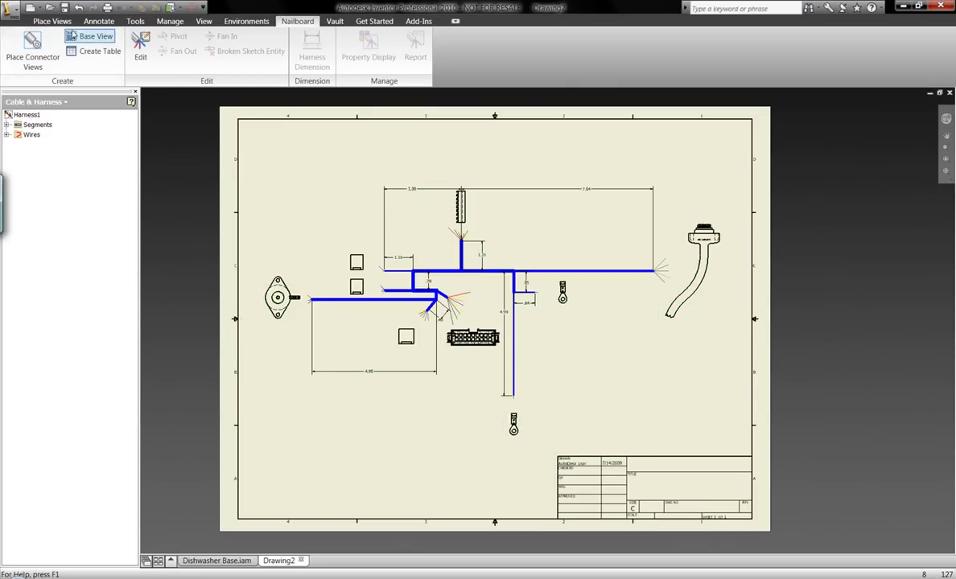
# Save the drawing as Nailboard in the Dishwasher Demo folder, as an Inventor Drawing (*.dwg) file
pyautogui.click(65, 7)
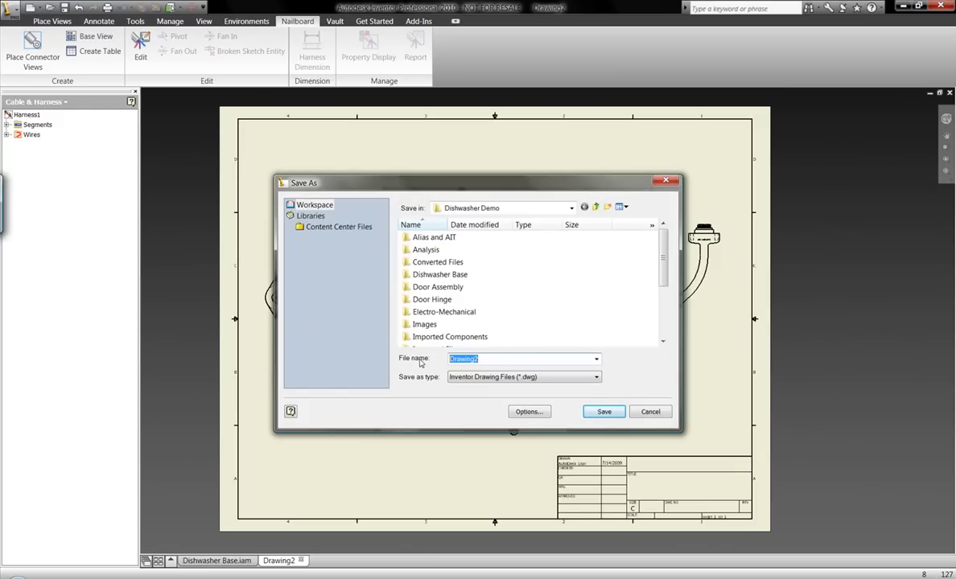
pyautogui.write('Nailboard')
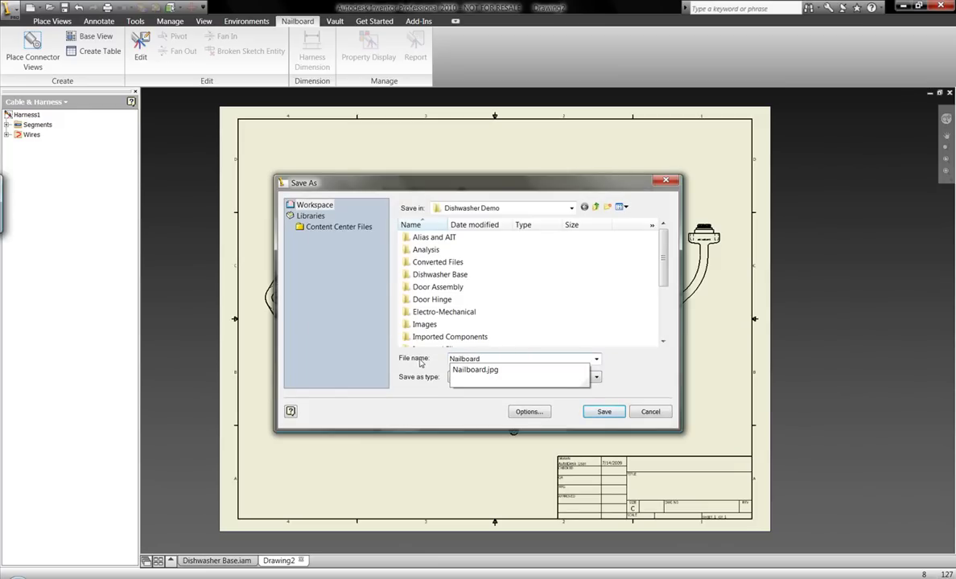
pyautogui.press('Return')
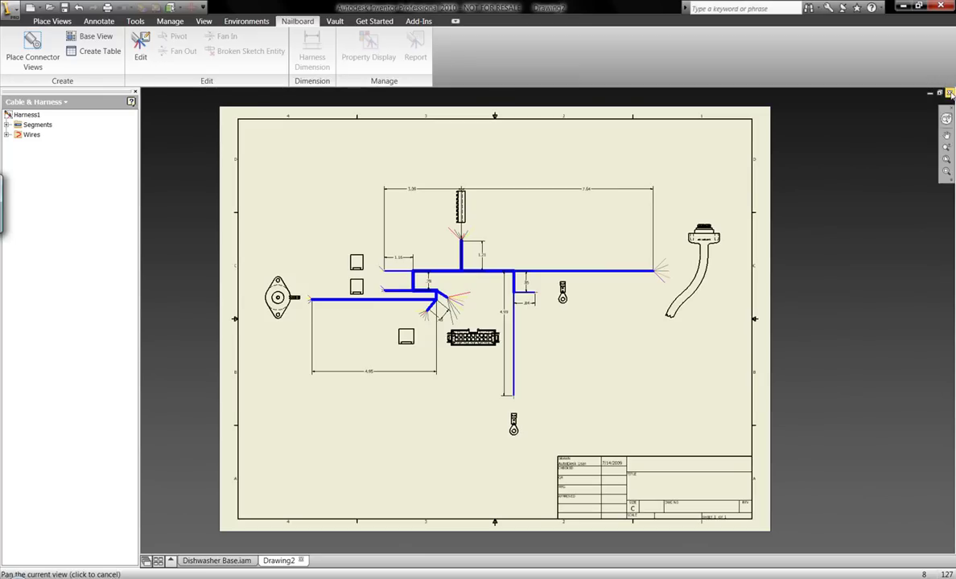